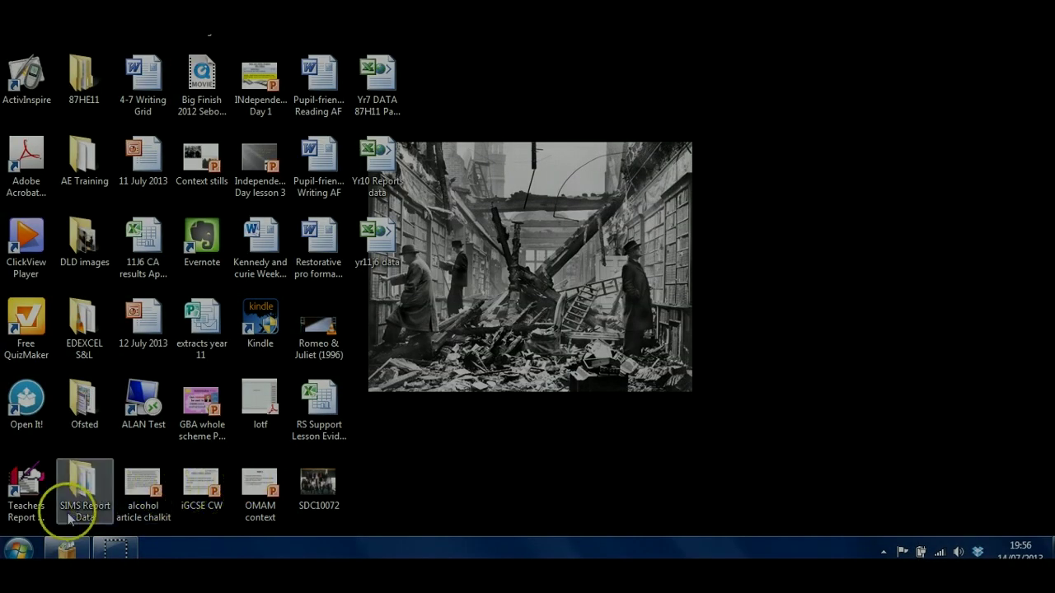
Launch Adobe Premiere Pro CS4 from the Adobe Master Collection CS4 programs
left_click(20, 550)
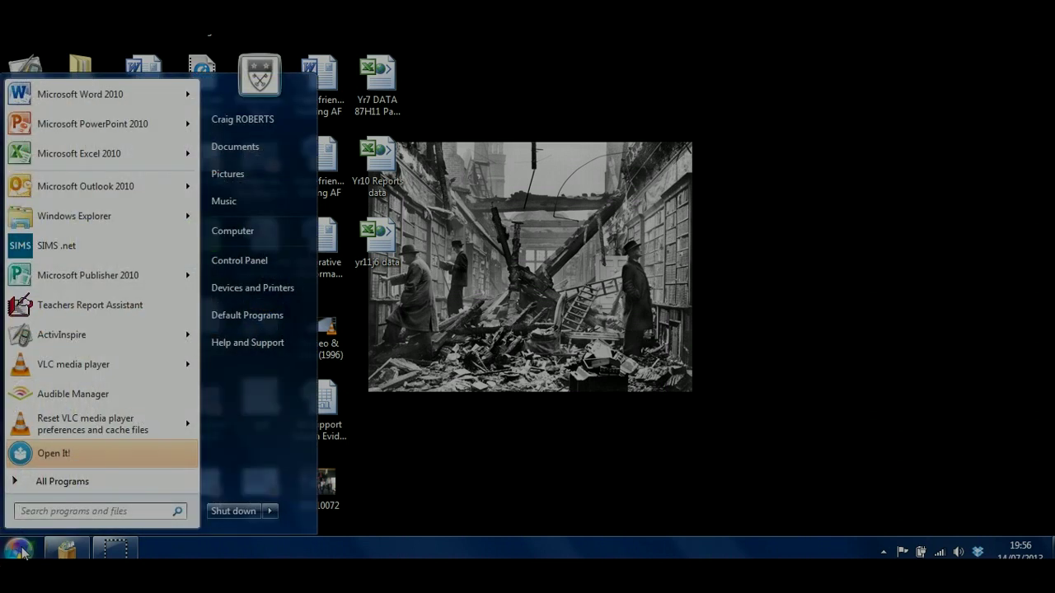
left_click(90, 487)
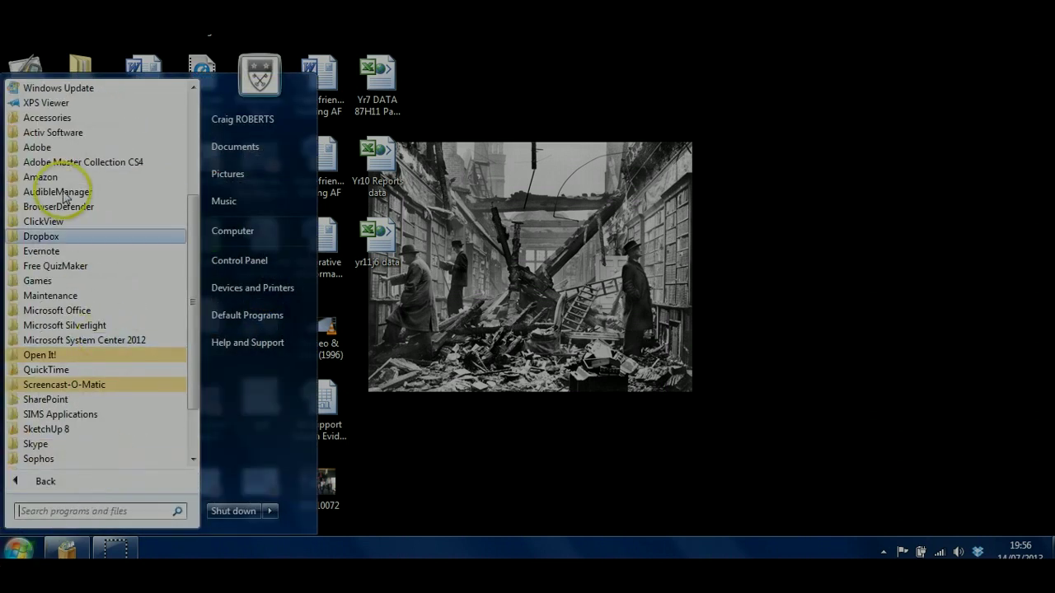
left_click(152, 165)
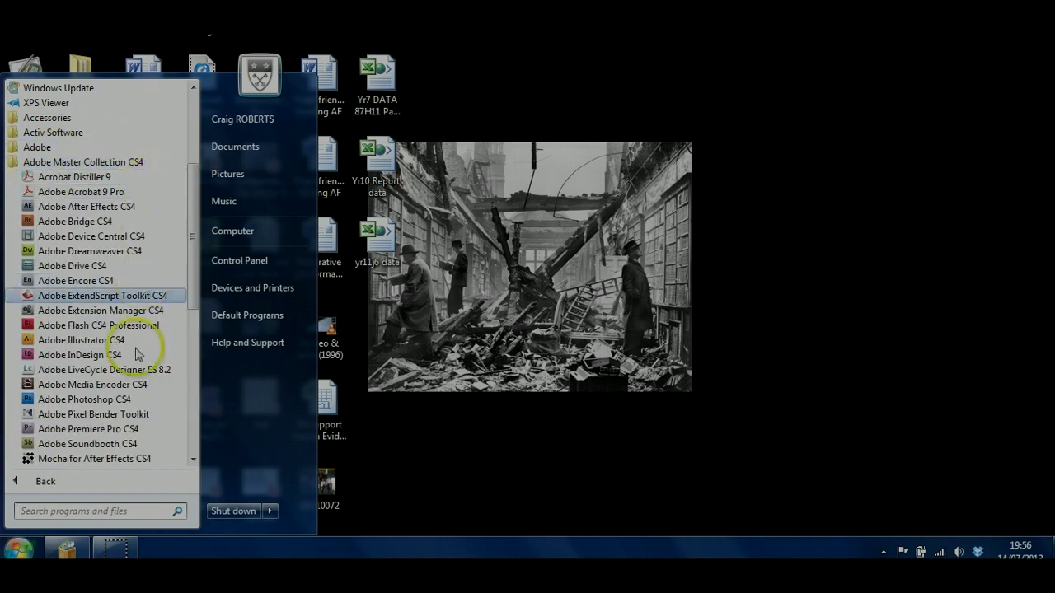
left_click(126, 432)
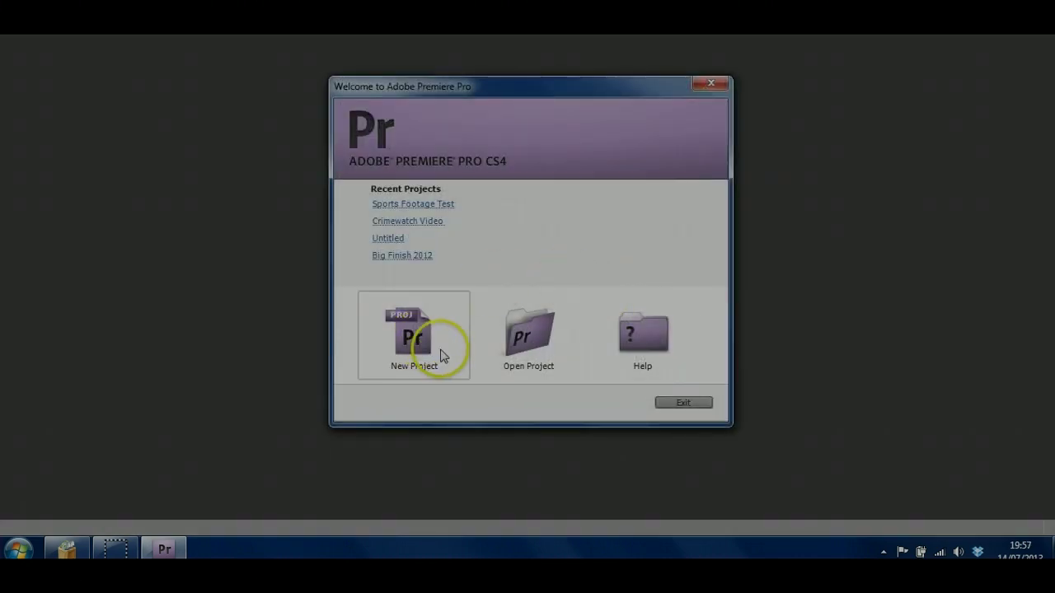
Create a new project named Workshop with HDV as the capture format
left_click(414, 338)
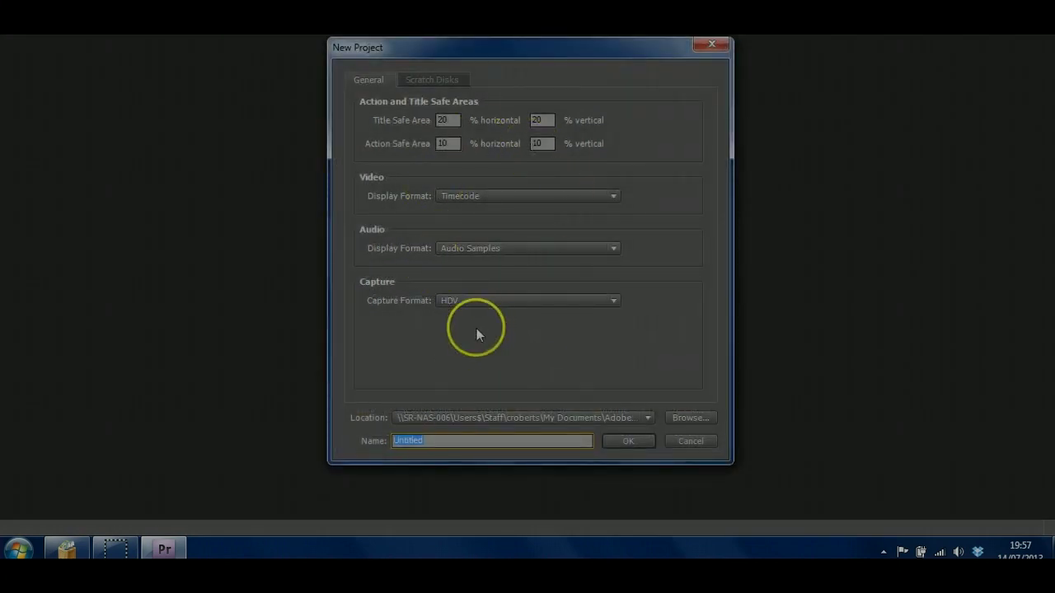
left_click(536, 301)
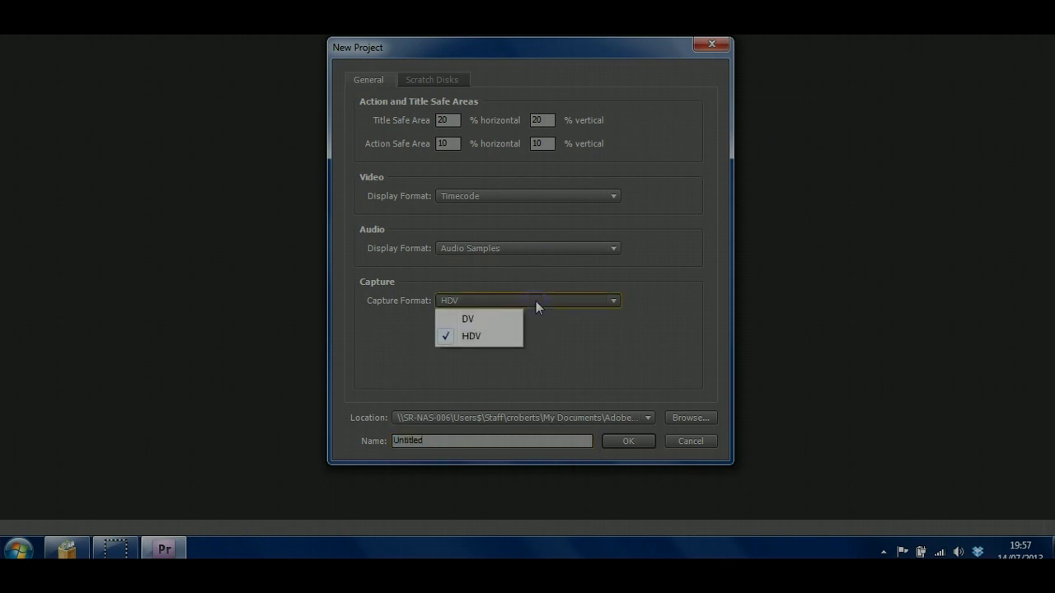
left_click(486, 338)
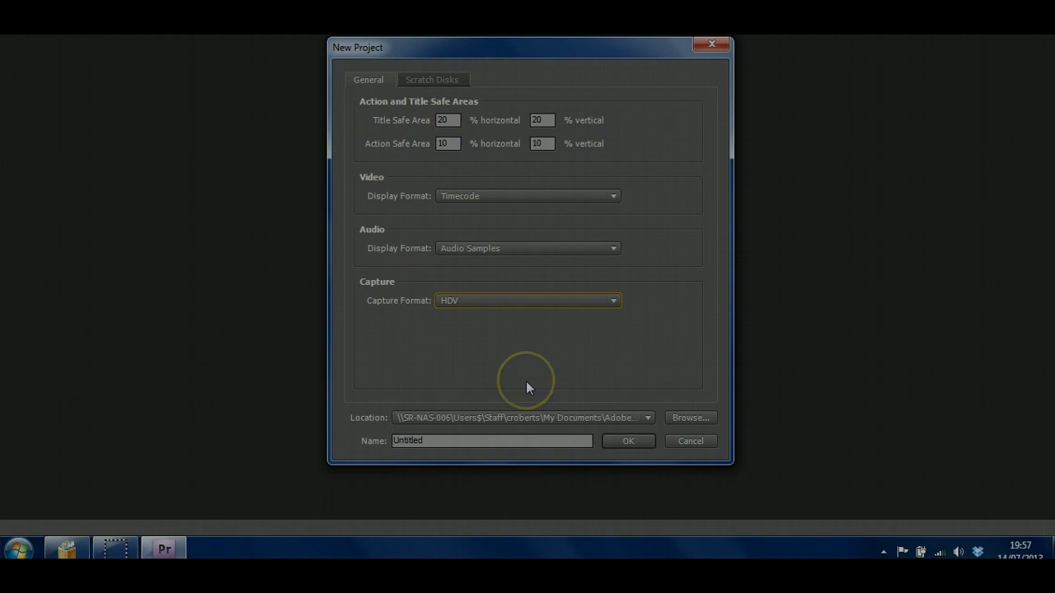
double_click(459, 441)
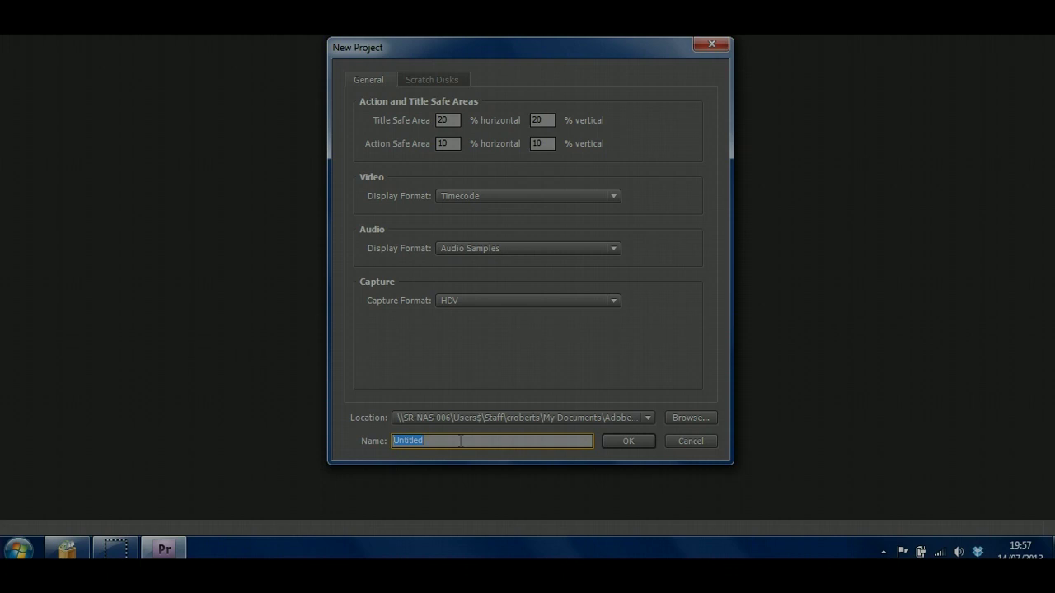
type("Workshop")
left_click(640, 441)
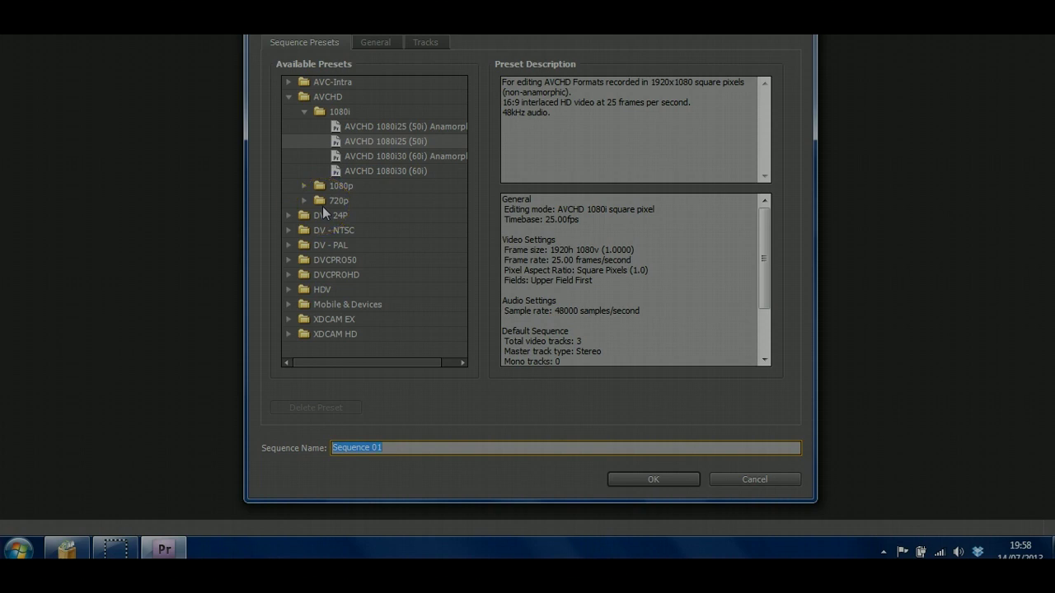
Create the sequence from the AVCHD 720p25 preset, keeping the name Sequence 01
left_click(304, 200)
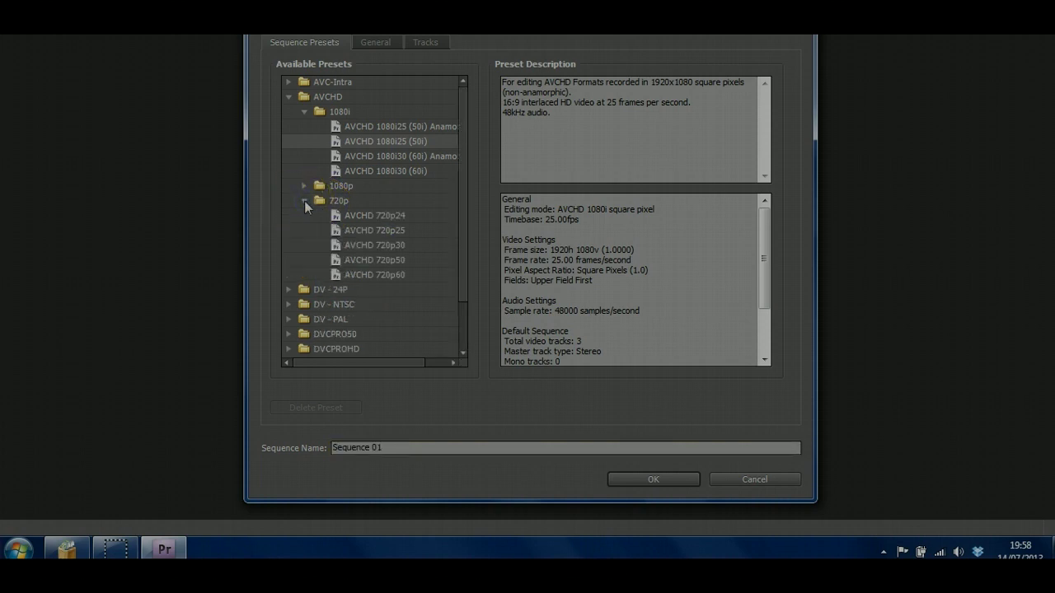
left_click(404, 237)
left_click(643, 476)
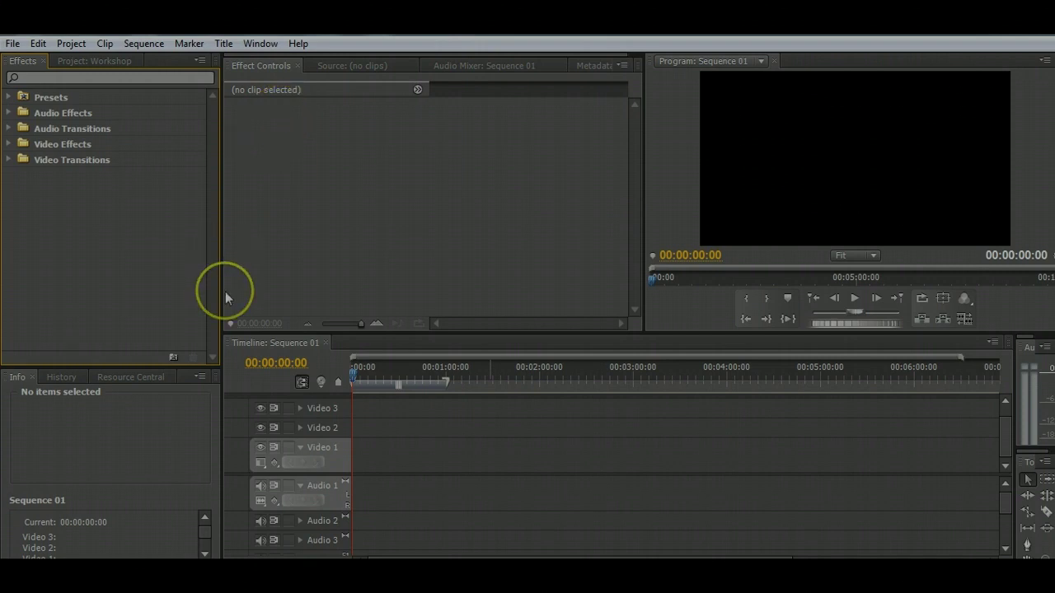
Import the three movies MVI_1748, MVI_1749 and MVI_1763 from removable drive E: into the Workshop project
key("super")
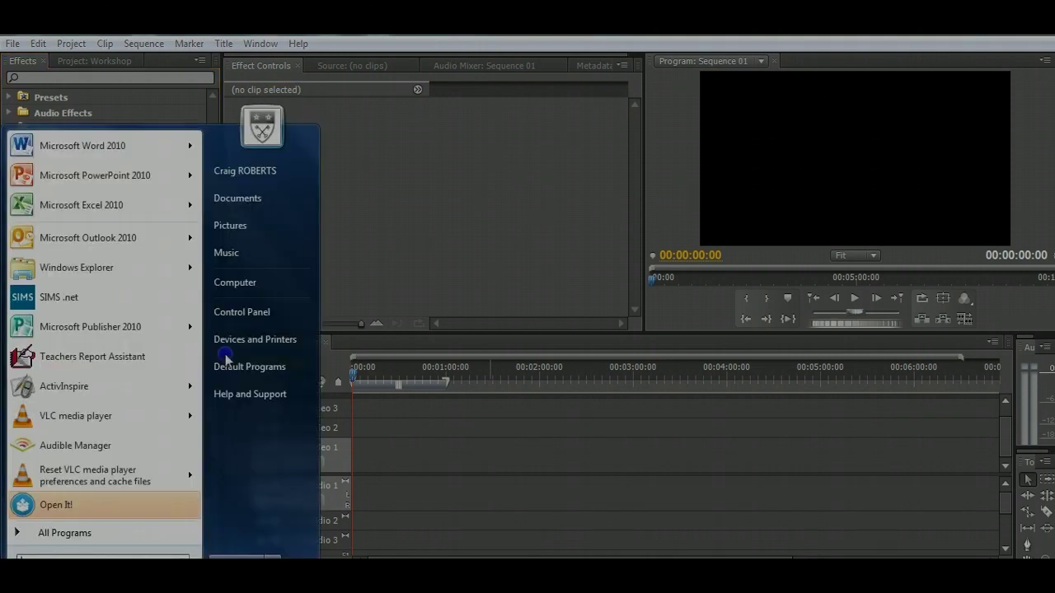
left_click(270, 285)
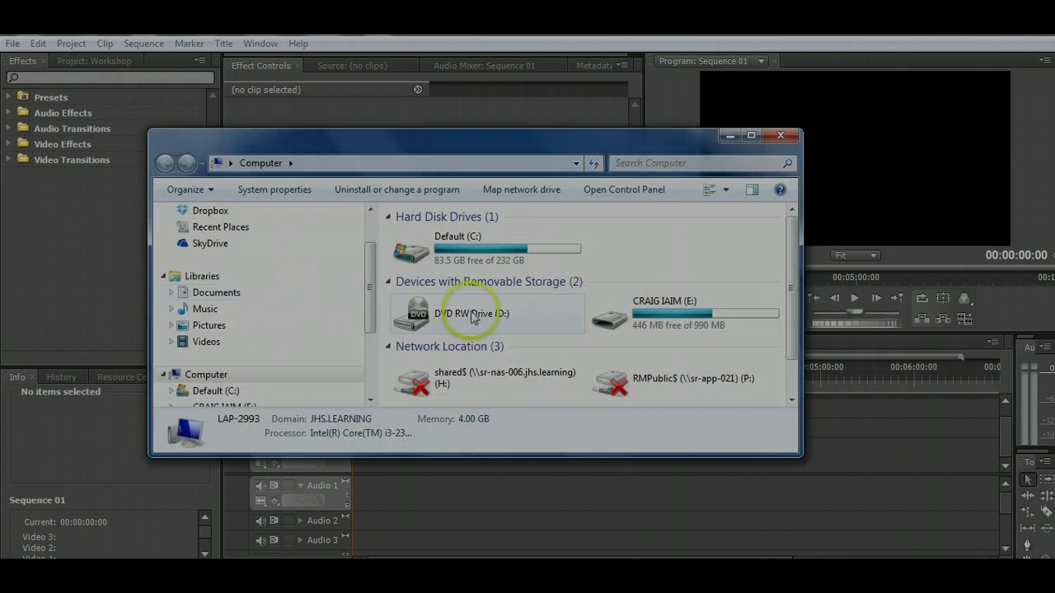
double_click(627, 314)
left_click_drag(712, 305, 396, 231)
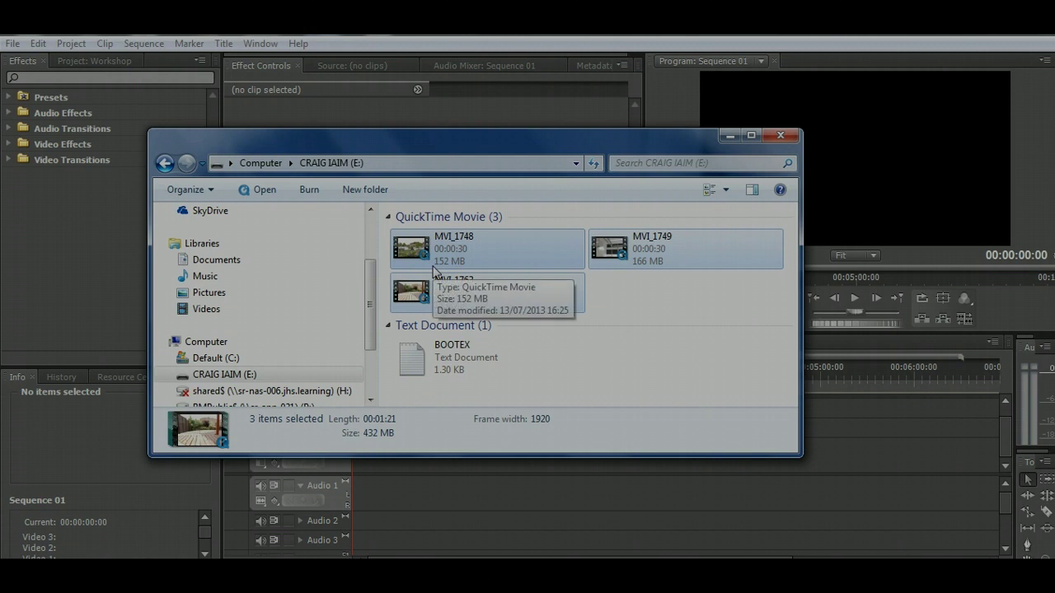
left_click_drag(434, 272, 58, 284)
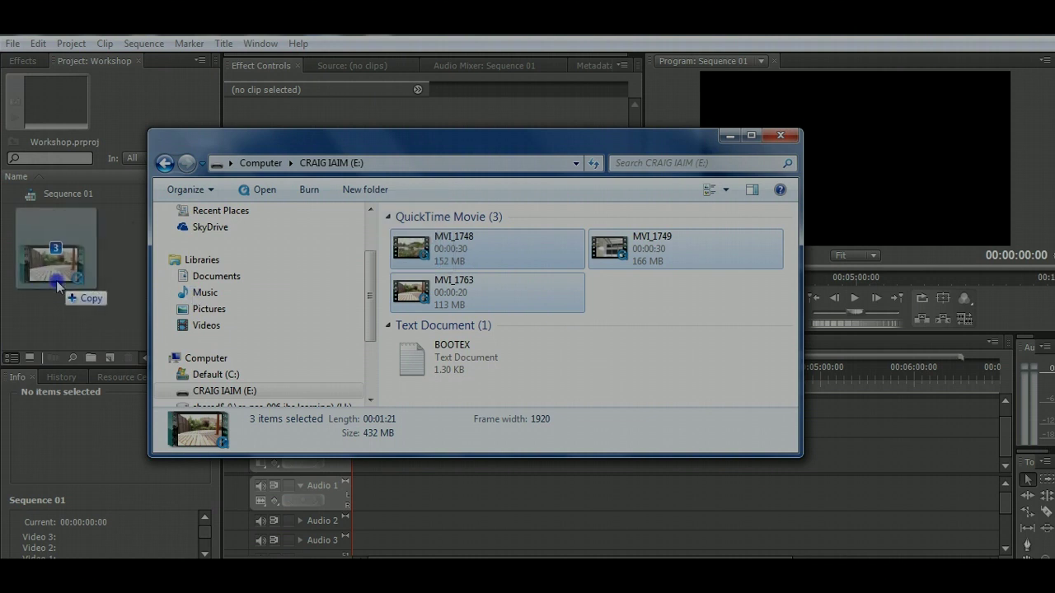
left_click_drag(58, 285, 56, 280)
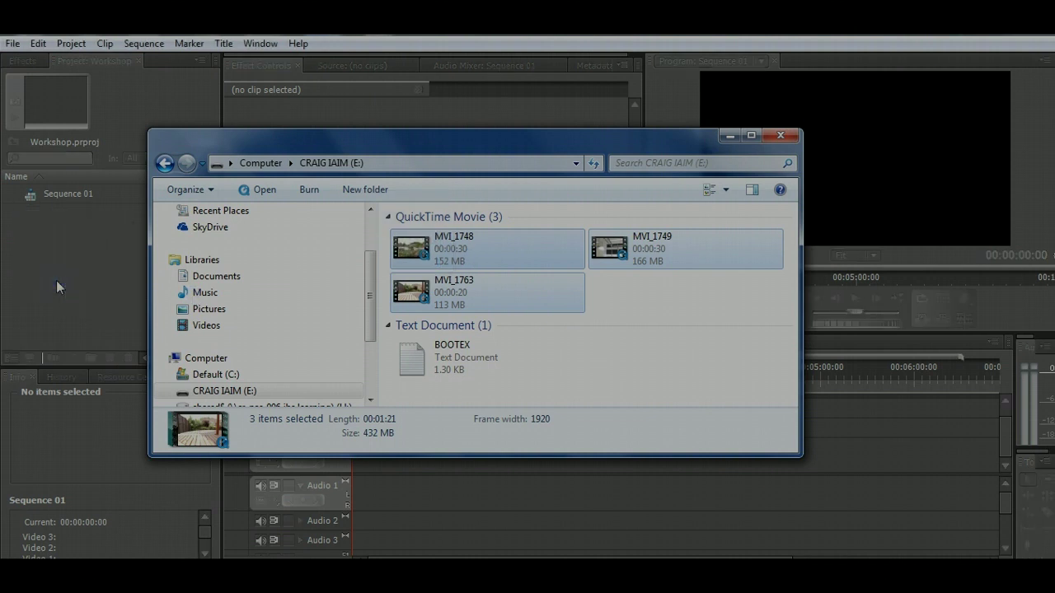
left_click(727, 138)
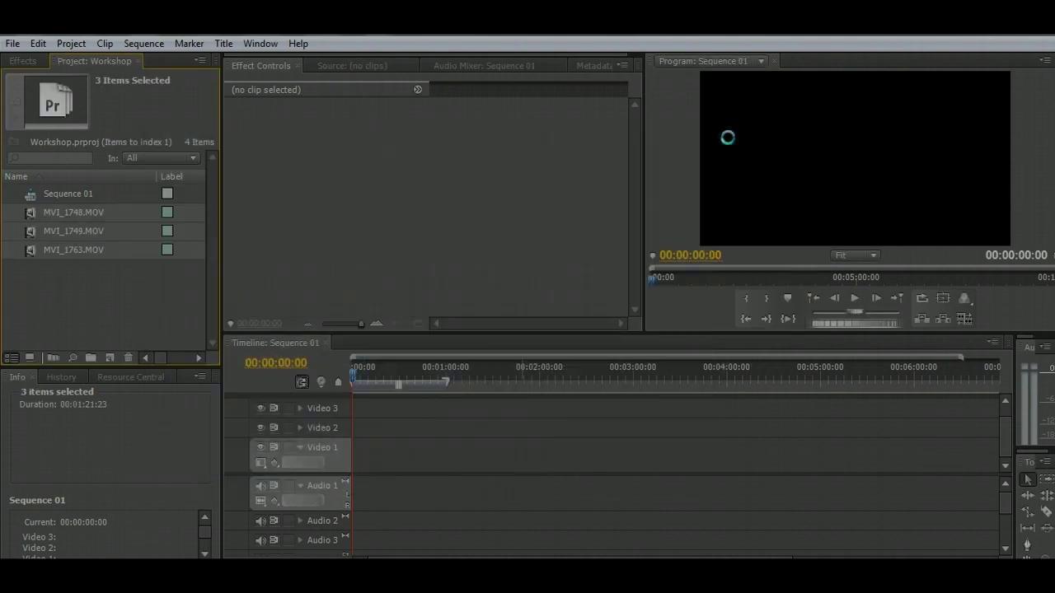
left_click(127, 300)
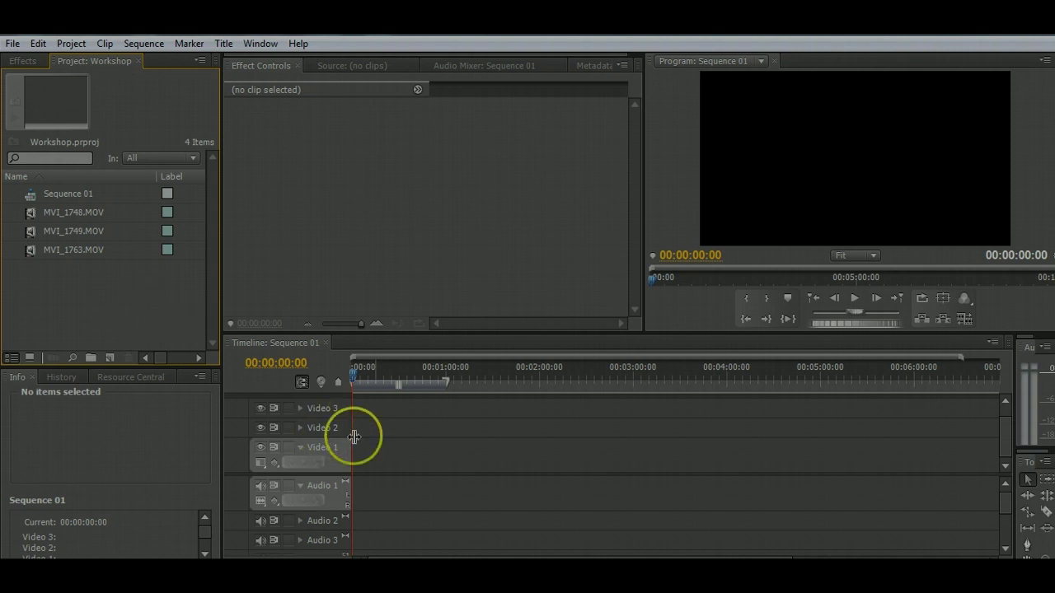
Preview the imported clip MVI_1748.MOV in the project's thumbnail viewer, then stop playback
left_click(76, 212)
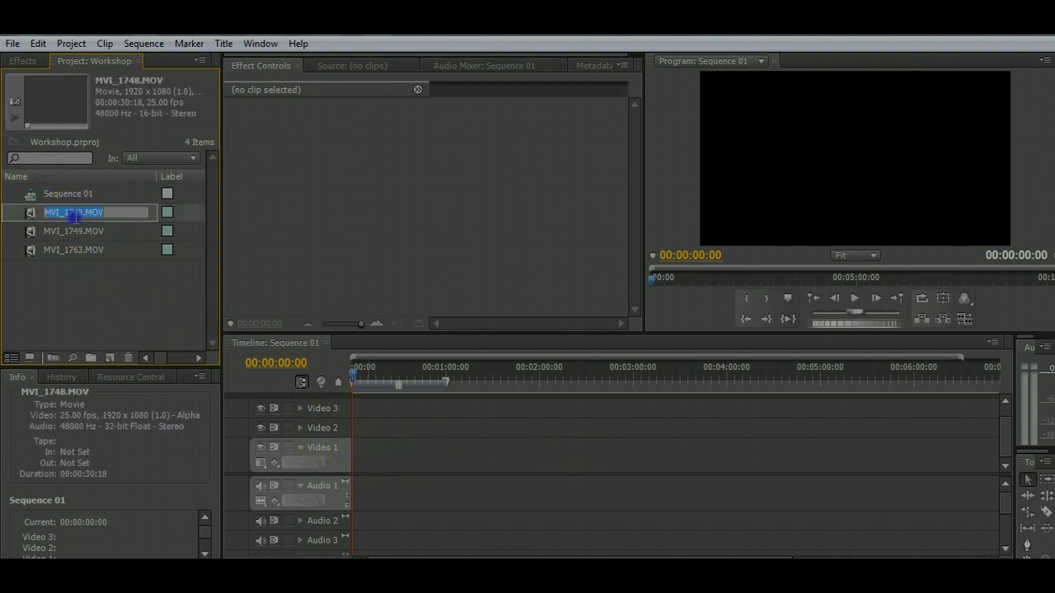
left_click(76, 213)
left_click(33, 129)
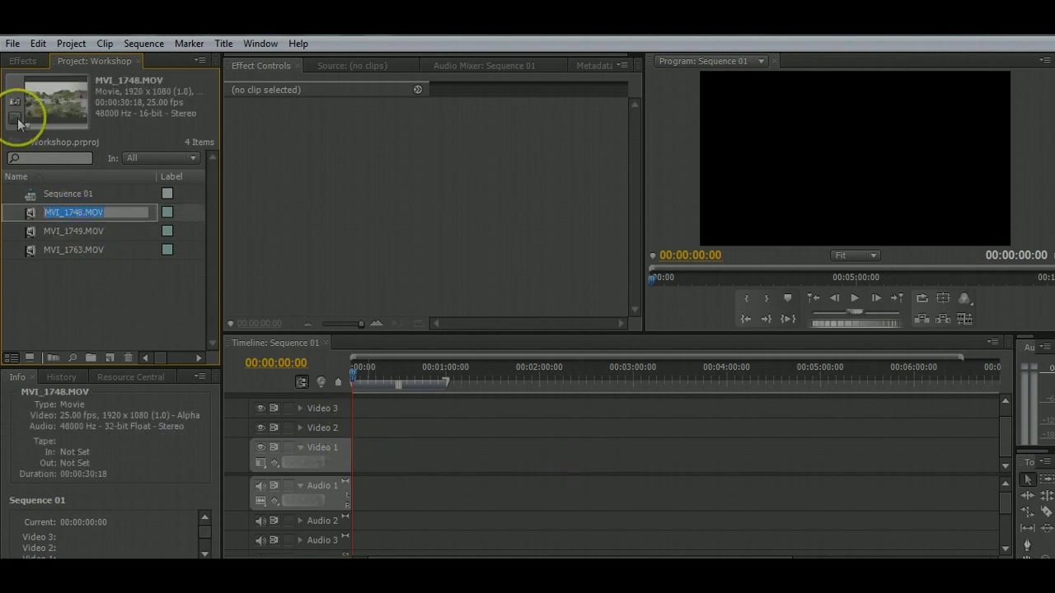
left_click(17, 122)
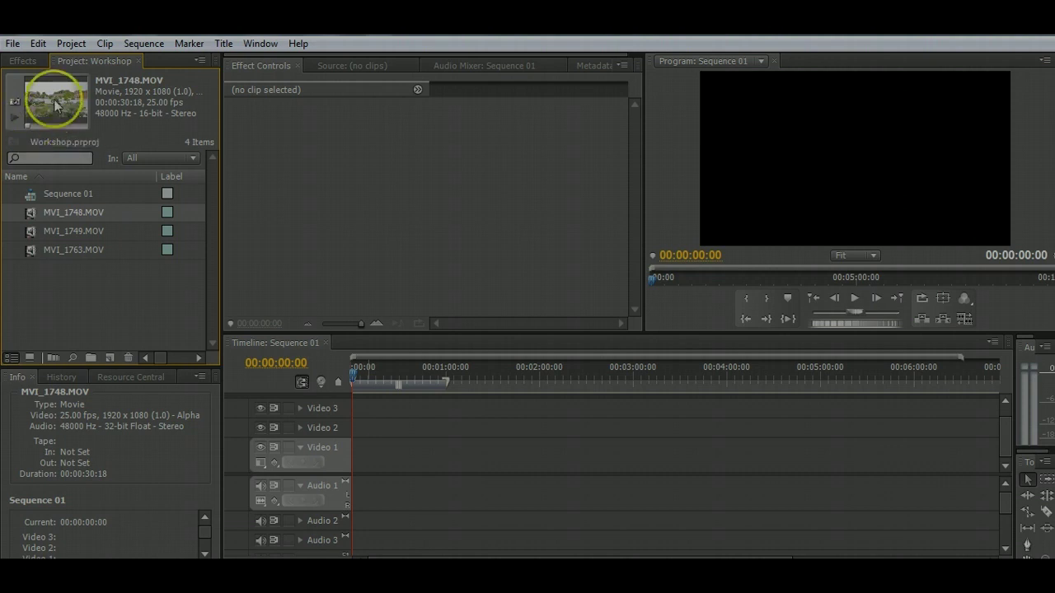
left_click(47, 97)
left_click(74, 119)
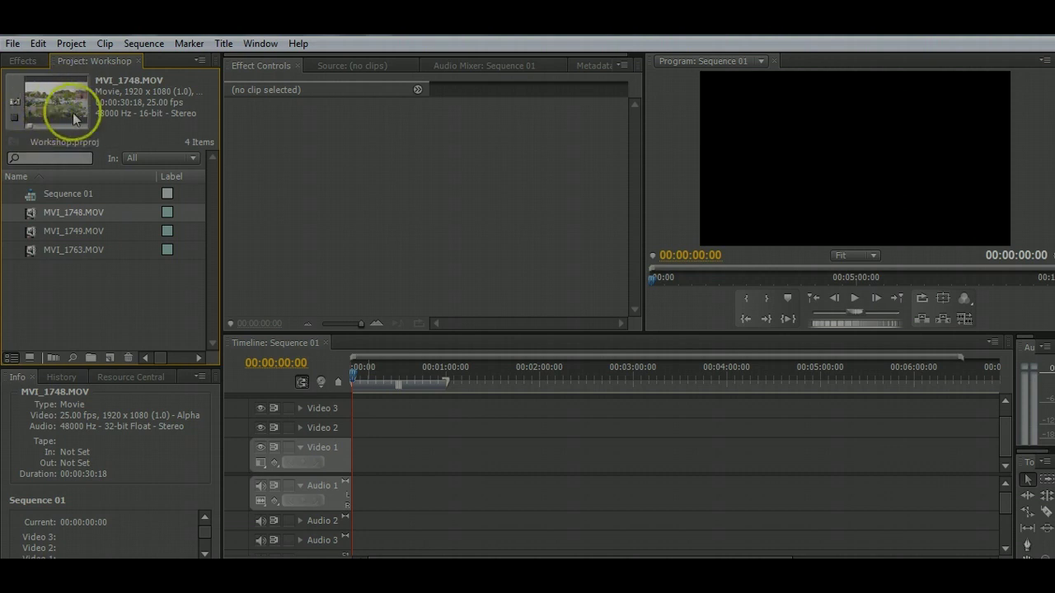
left_click(14, 117)
Place MVI_1748.MOV at the start of the Video 1 track in Sequence 01
left_click(71, 206)
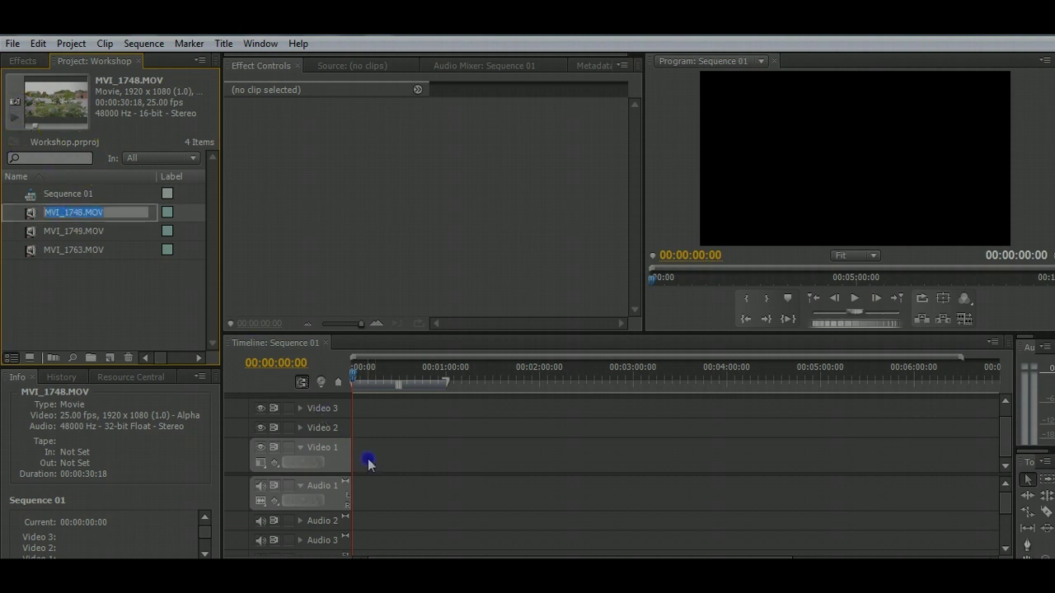
left_click(65, 265)
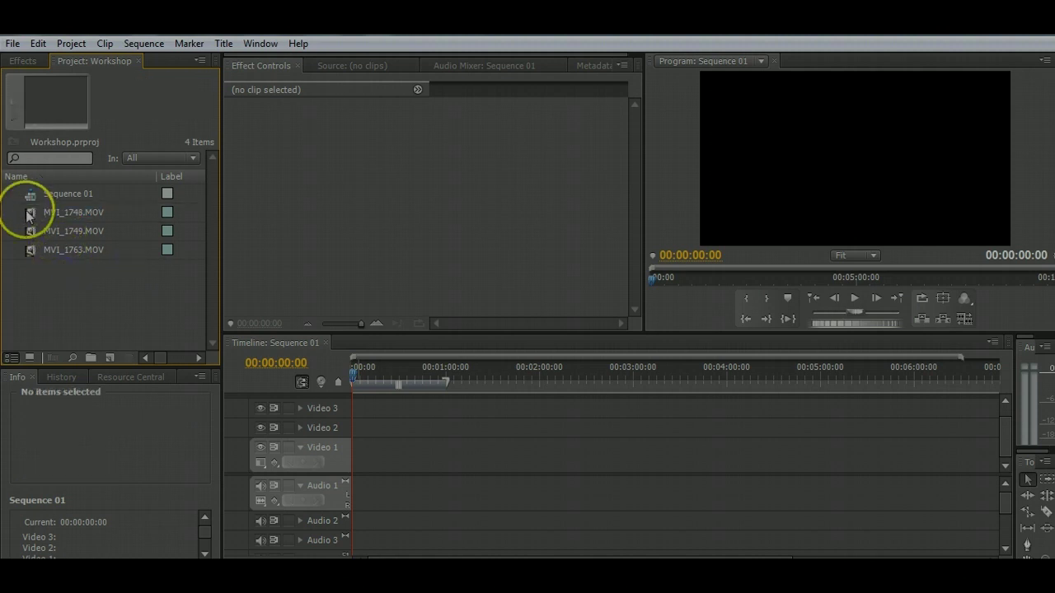
left_click(33, 212)
left_click_drag(72, 242, 356, 450)
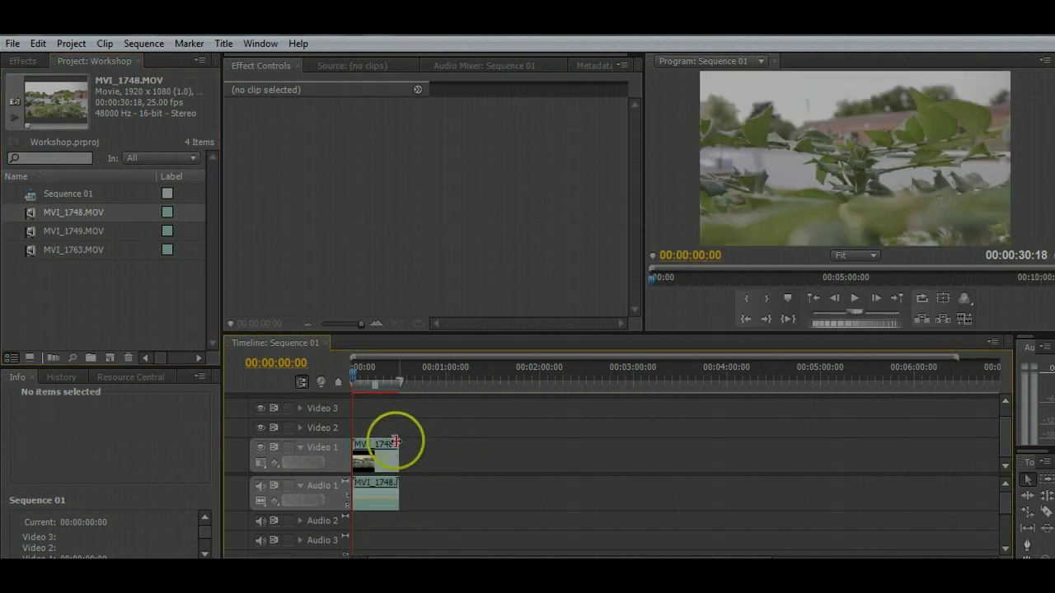
Scrub the playhead to 00:00:16:00 and enlarge the program monitor's area in the workspace
mouse_move(356, 379)
left_mouse_down()
mouse_move(383, 379)
mouse_move(369, 382)
left_mouse_up()
left_click(378, 381)
mouse_move(378, 381)
left_mouse_down()
mouse_move(367, 381)
mouse_move(396, 380)
mouse_move(380, 383)
left_mouse_up()
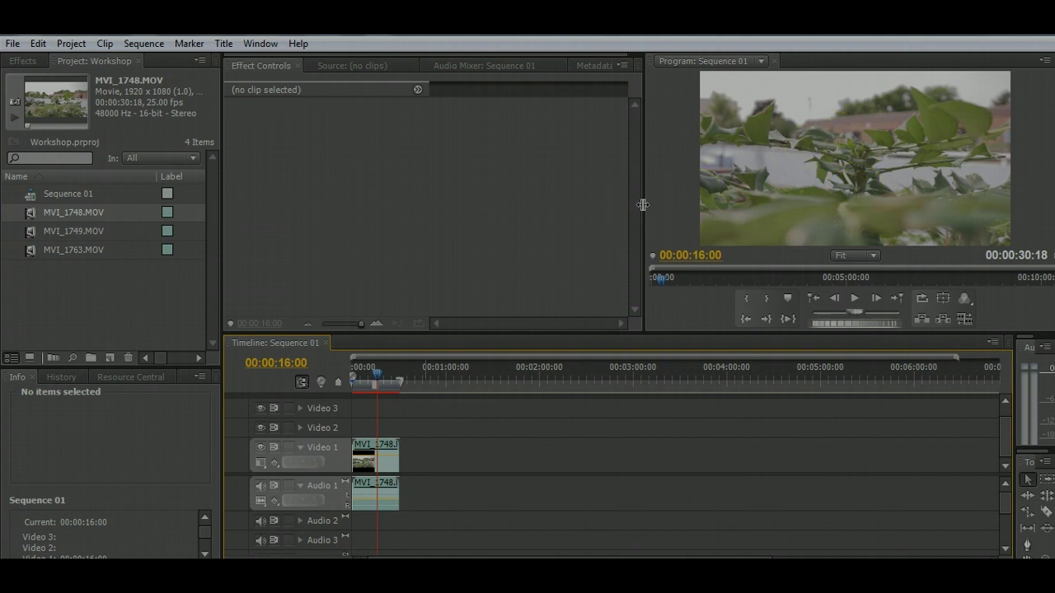
left_click_drag(643, 205, 544, 219)
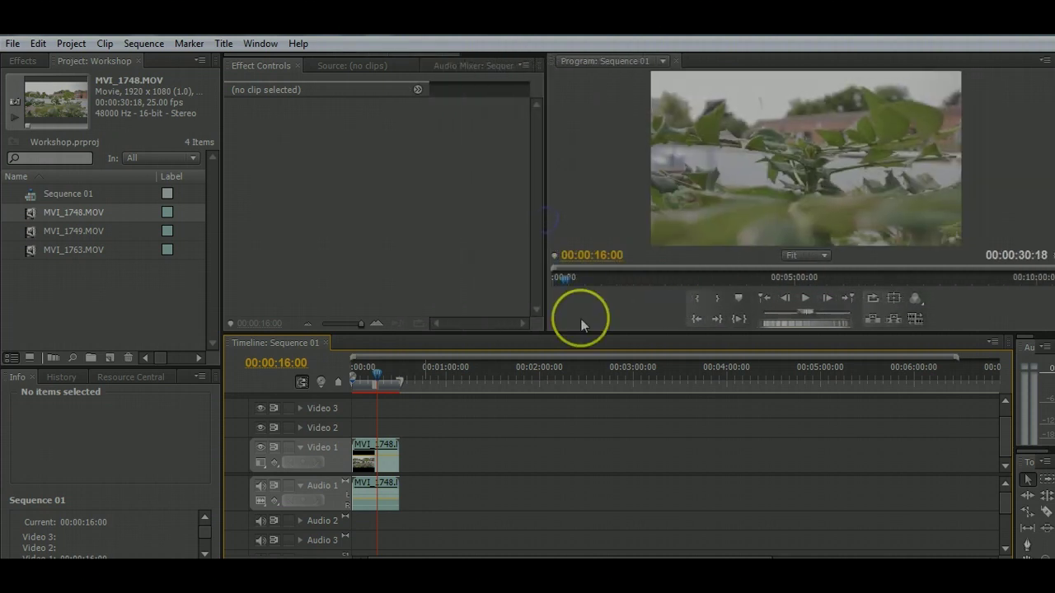
mouse_move(569, 332)
left_mouse_down()
mouse_move(566, 383)
mouse_move(562, 340)
left_mouse_up()
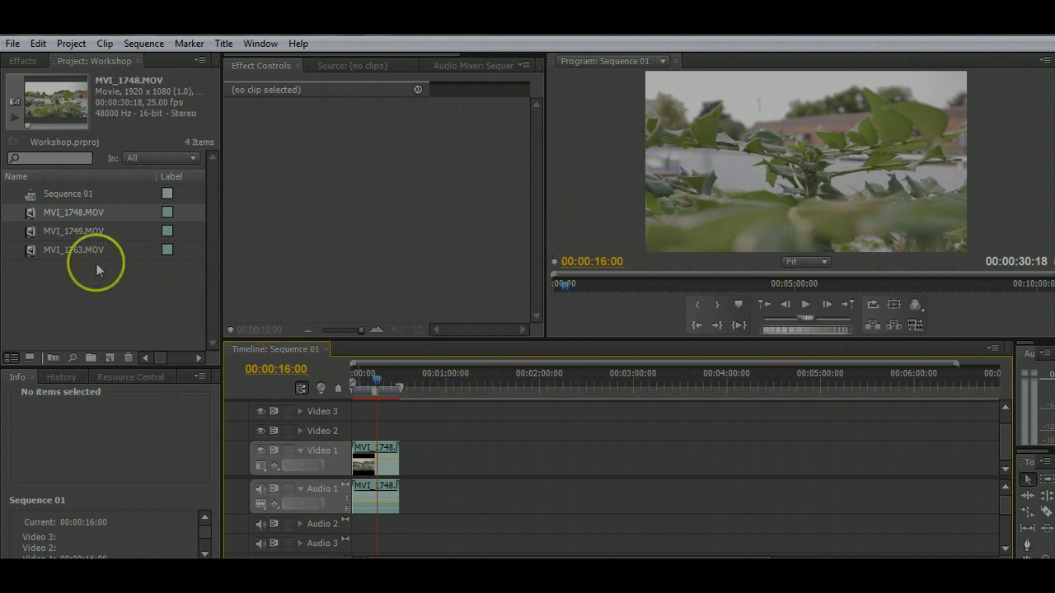
Add MVI_1749.MOV and MVI_1763.MOV to Video 1 with gaps between the clips, and scrub into the first gap at 00:00:36:00
left_click_drag(33, 240, 445, 494)
left_click_drag(43, 258, 553, 463)
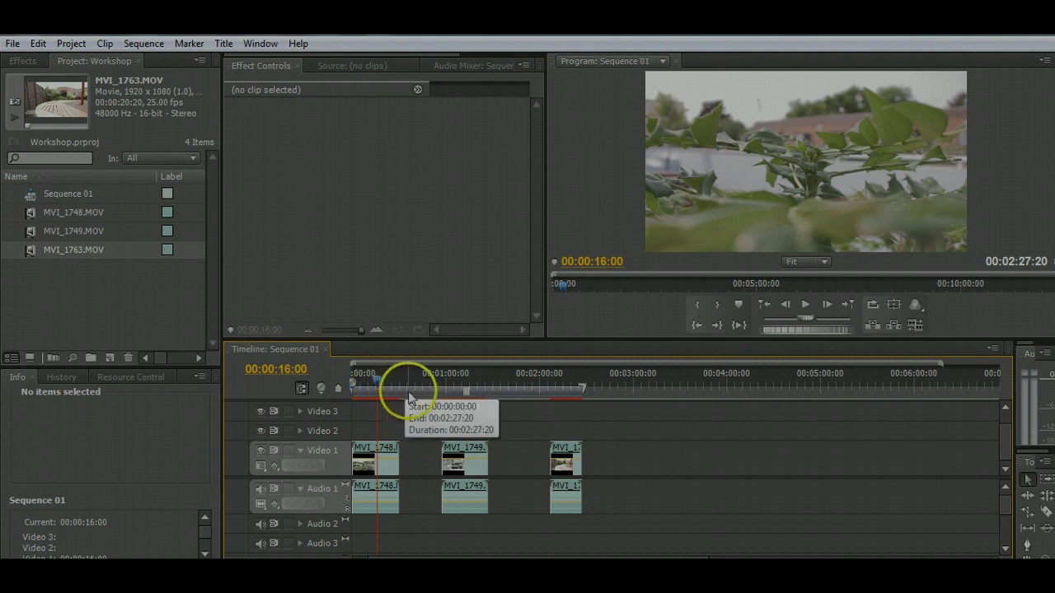
left_click_drag(382, 384, 408, 381)
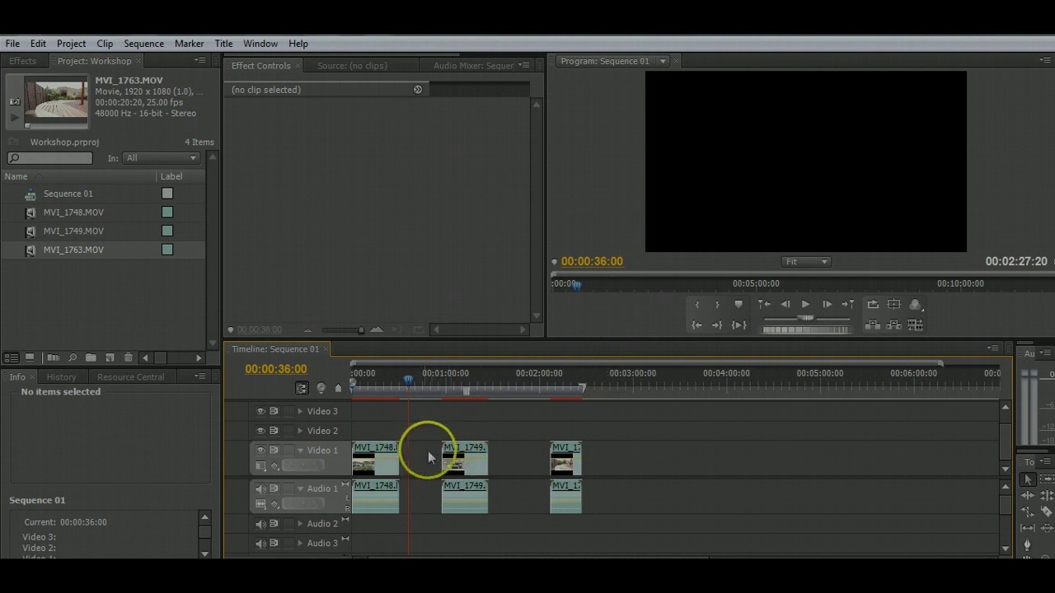
Move the MVI_1749 clip directly against the end of MVI_1748 and scrub across the join to 00:00:35:00
left_click(461, 452)
left_click_drag(461, 453, 412, 448)
left_click(405, 385)
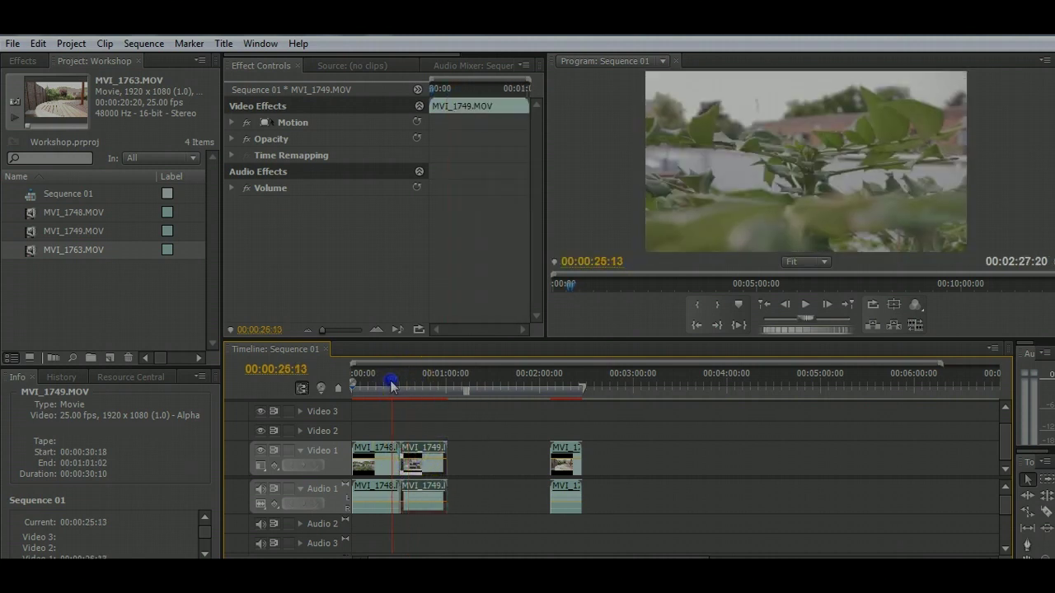
left_click_drag(401, 385, 406, 384)
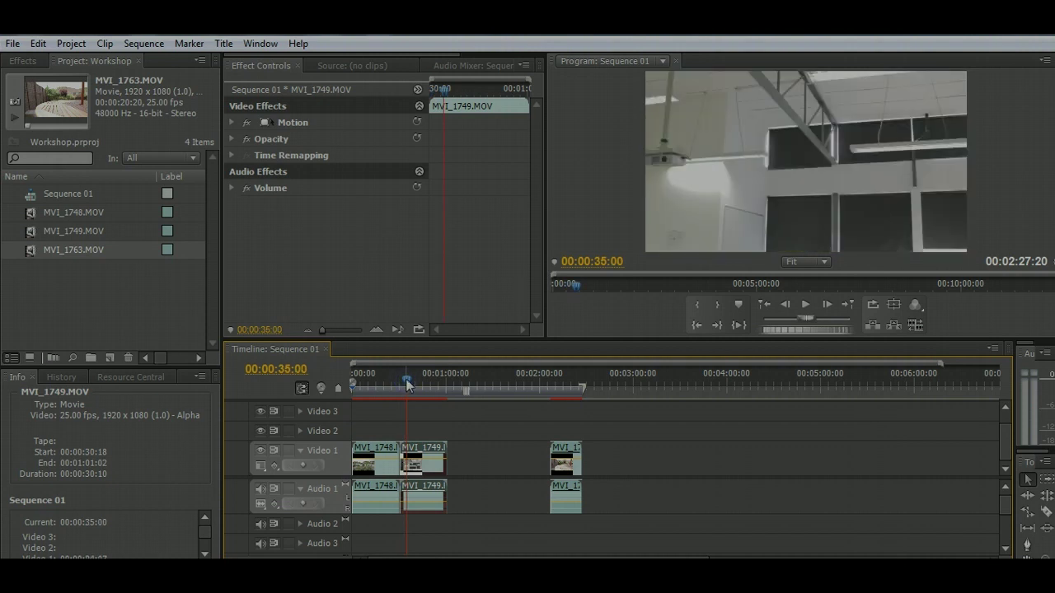
Ripple delete the gap between the MVI_1749 and MVI_1763 clips on Video 1
left_click(484, 455)
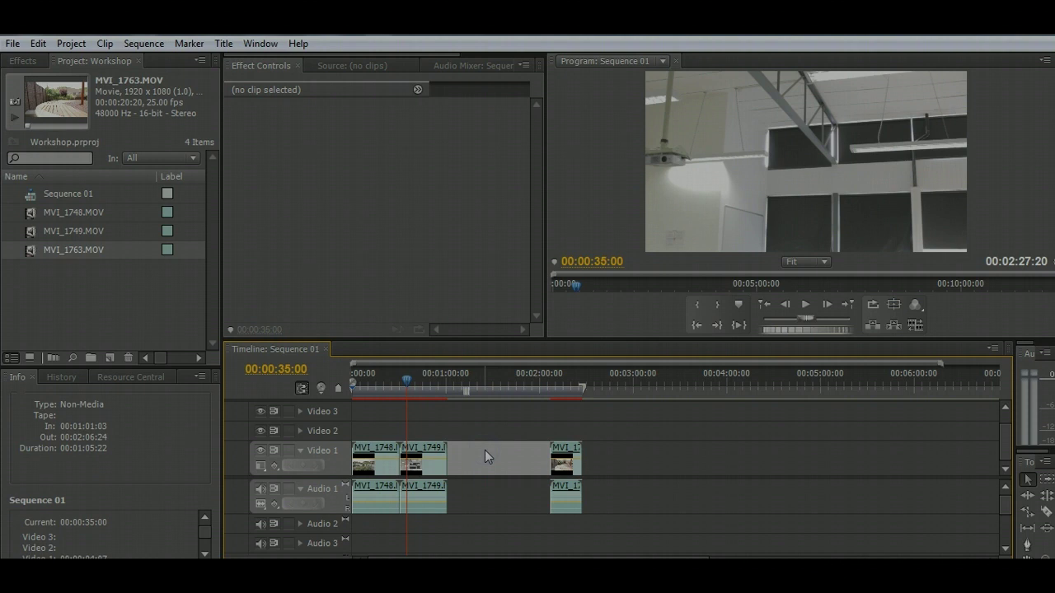
right_click(485, 450)
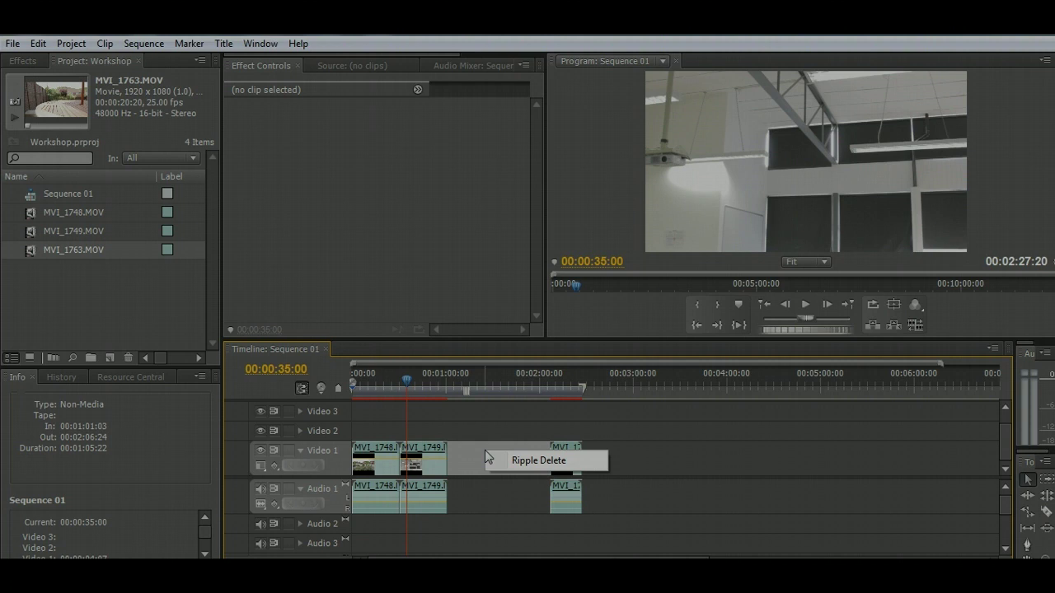
left_click(517, 464)
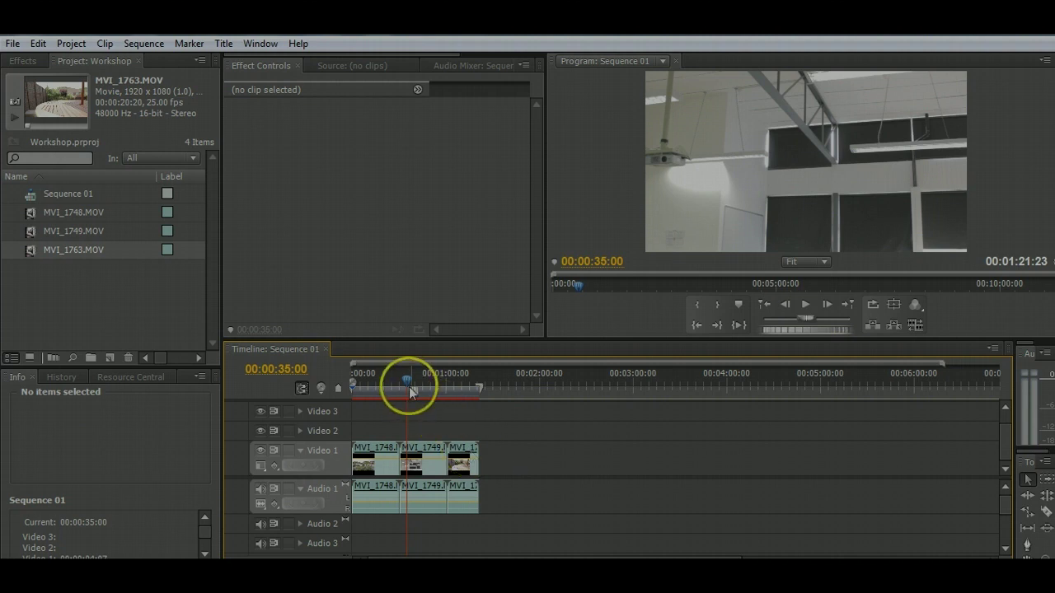
Extend the end of the work area to about 00:05:01:00 and render the entire work area
mouse_move(483, 394)
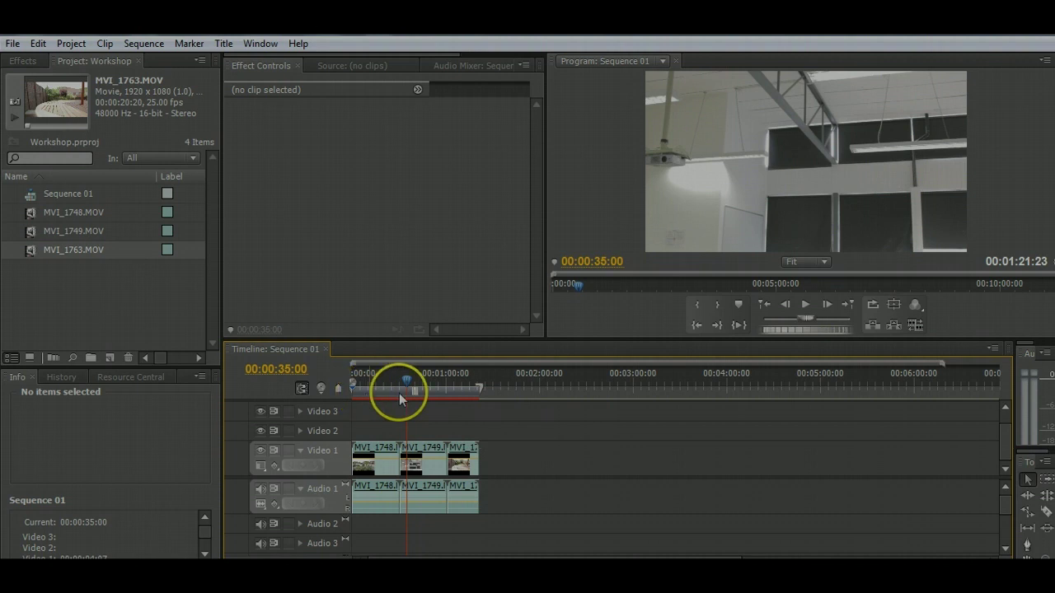
left_click(480, 388)
left_click_drag(482, 389, 821, 396)
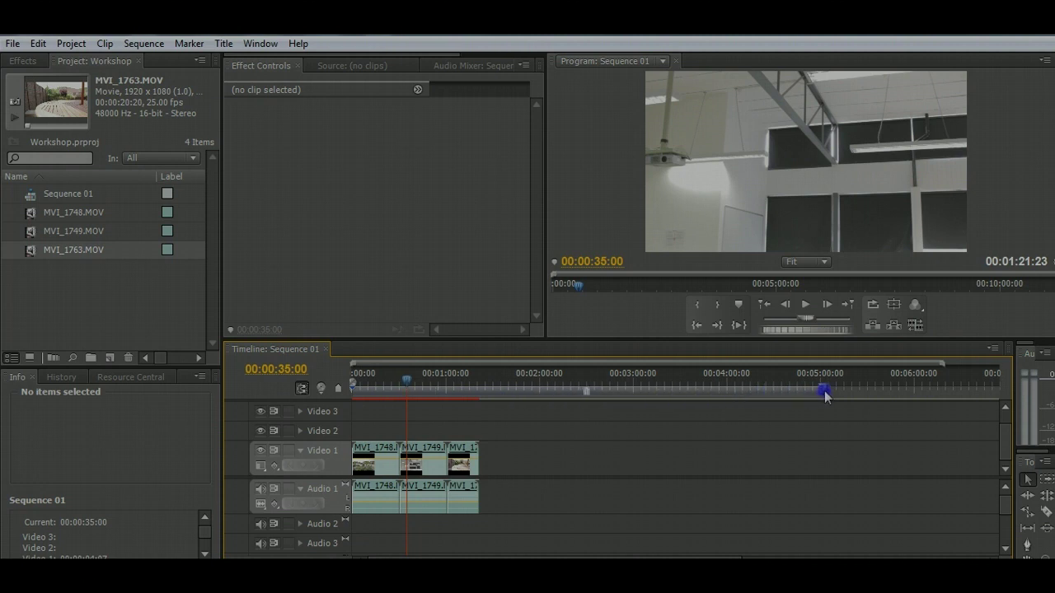
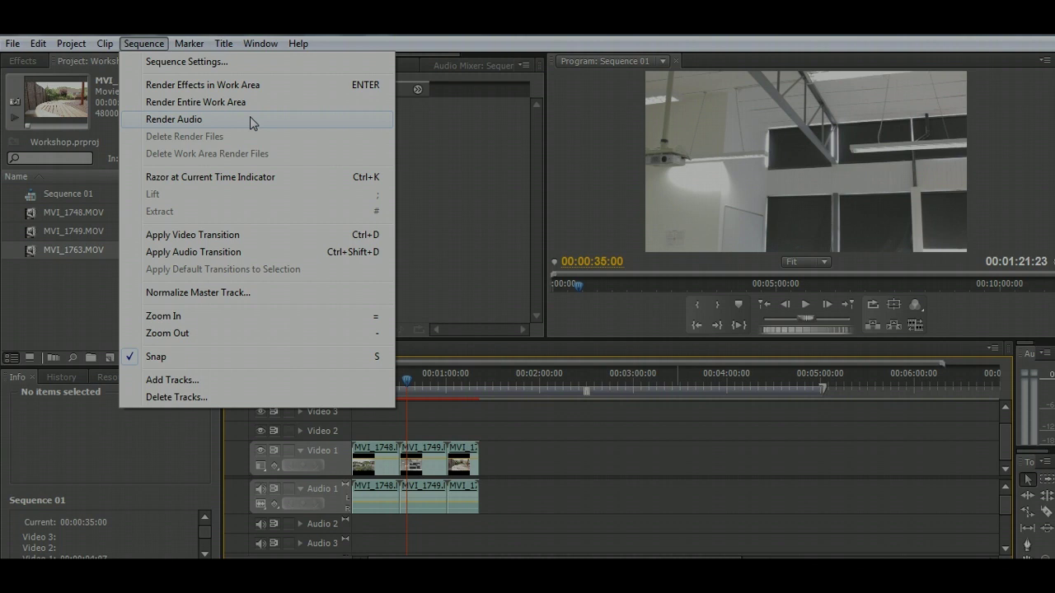
left_click(273, 90)
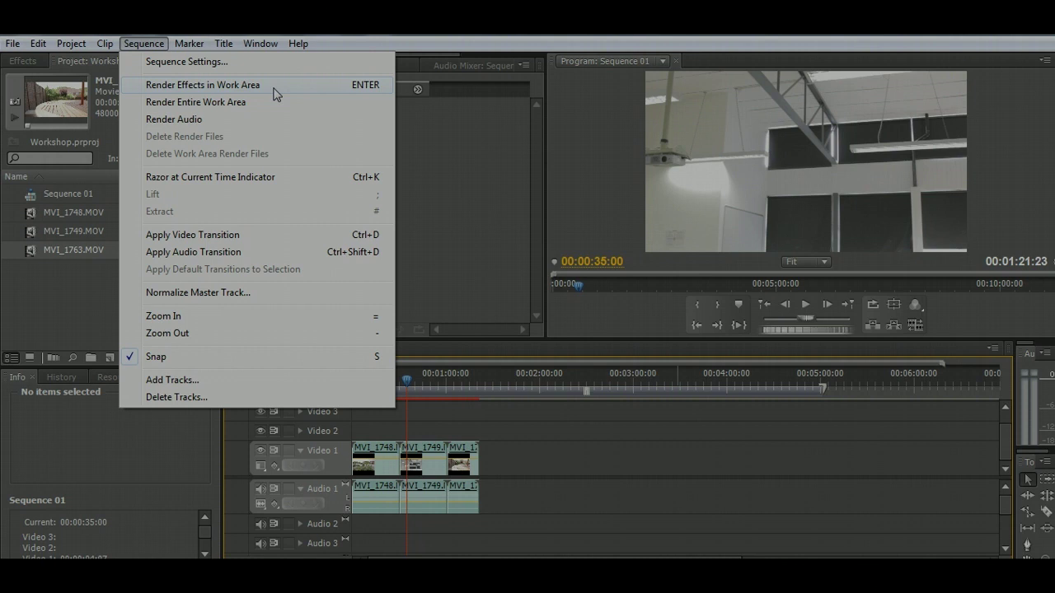
left_click(262, 108)
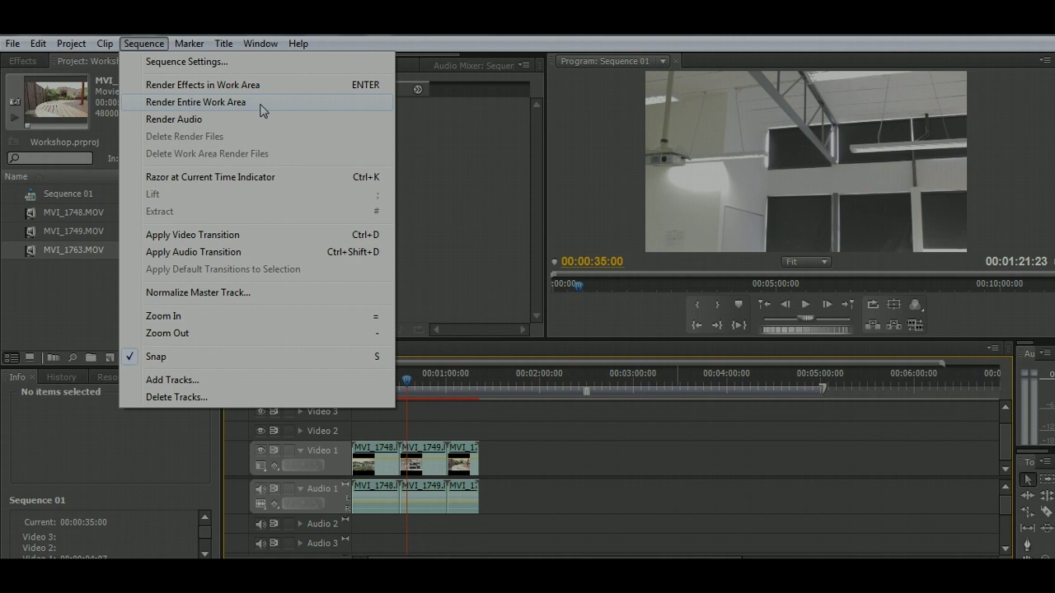
left_click(260, 105)
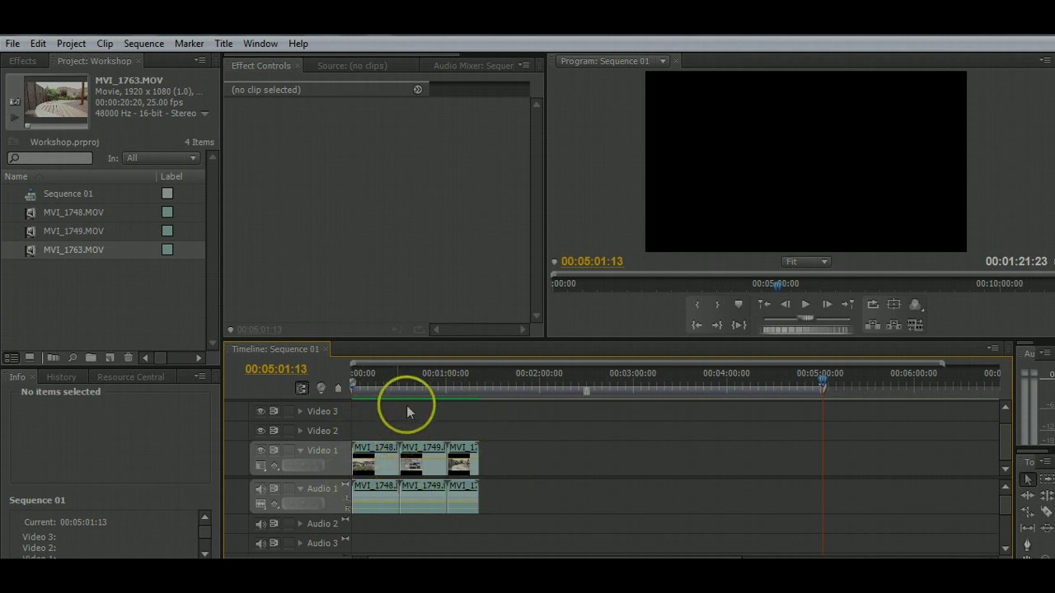
Return the playhead to the start of the sequence, play the rendered footage and stop at about 00:00:19:05
left_click(522, 381)
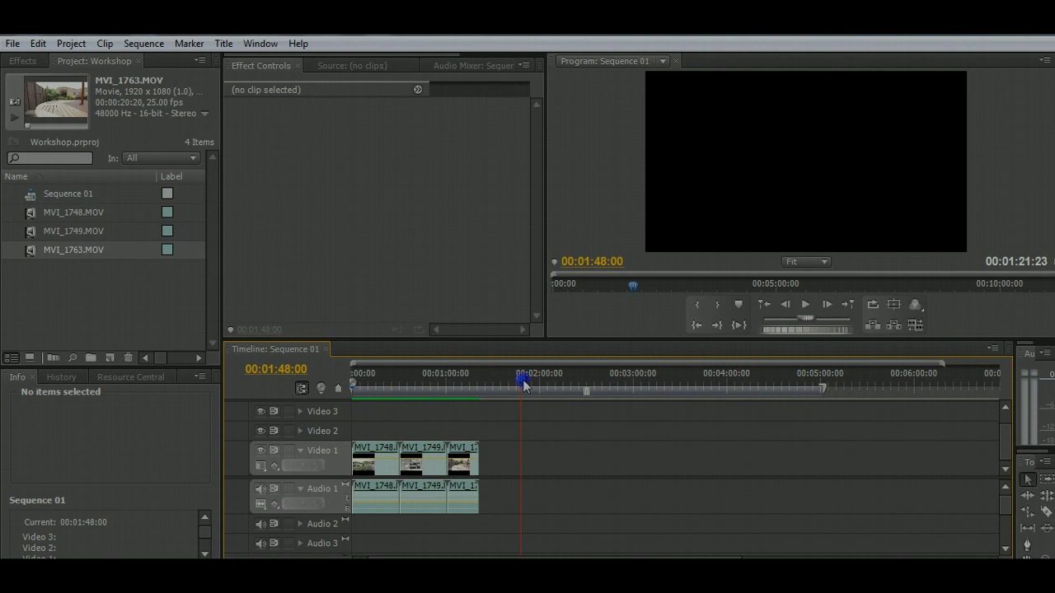
left_click_drag(518, 380, 319, 434)
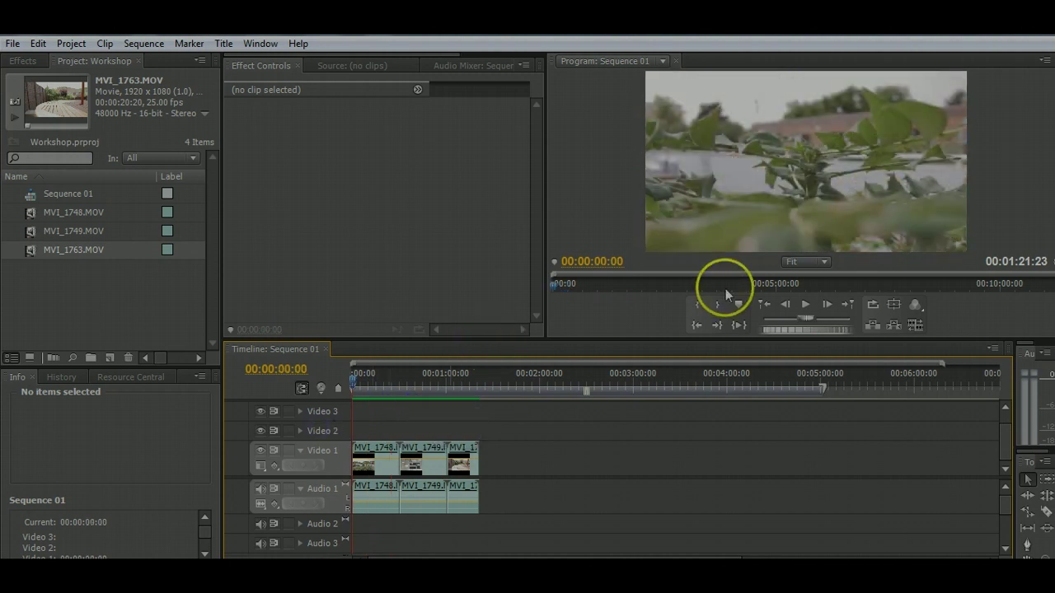
left_click(804, 305)
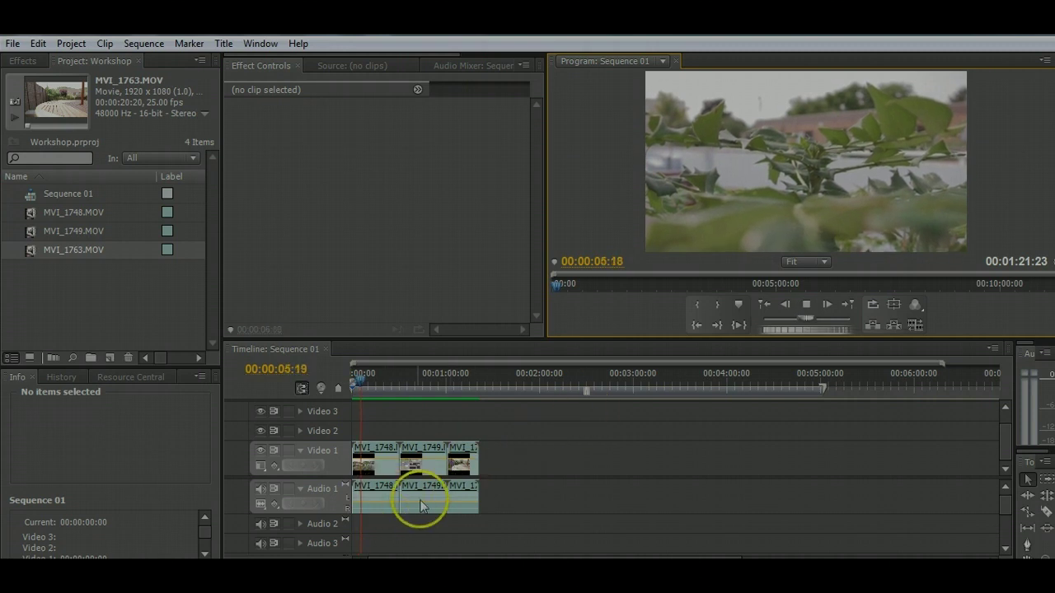
left_click(738, 304)
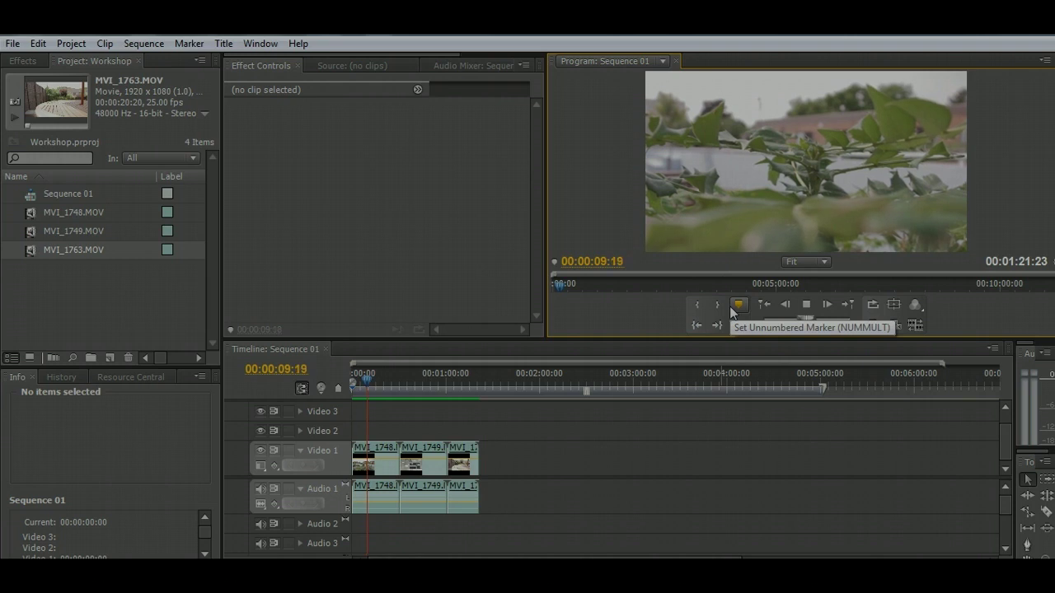
left_click(802, 306)
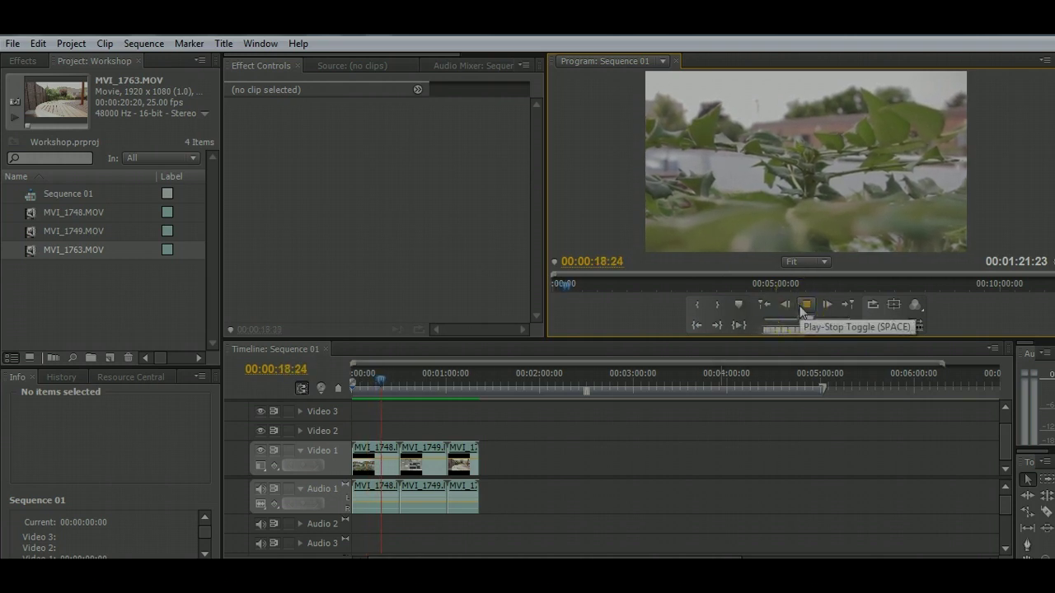
left_click(803, 307)
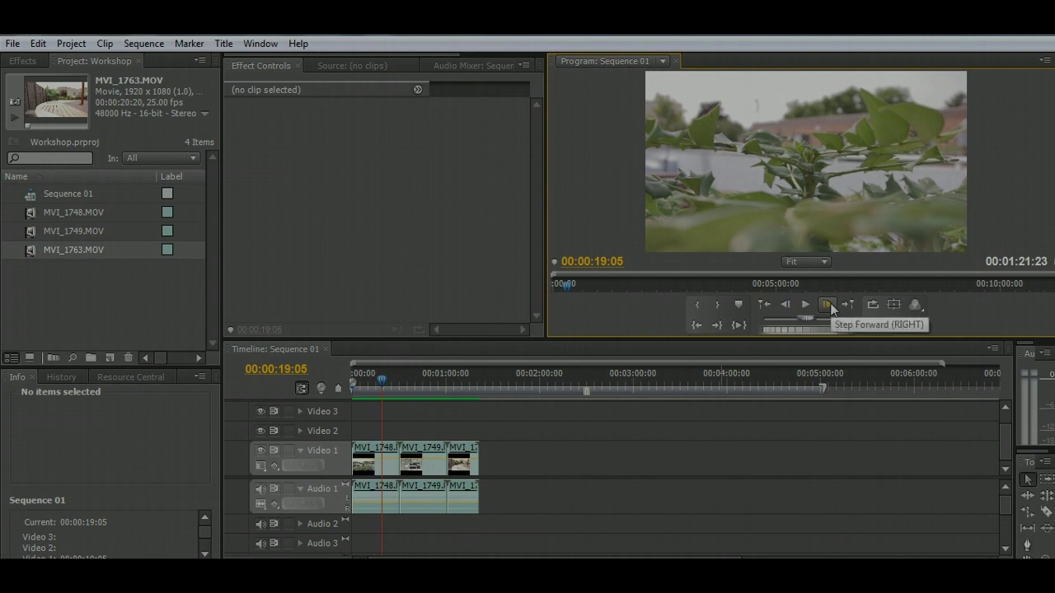
Step four frames forward and four frames back through the sequence, and move the playhead to 00:00:26:00
left_click(828, 305)
left_click(827, 305)
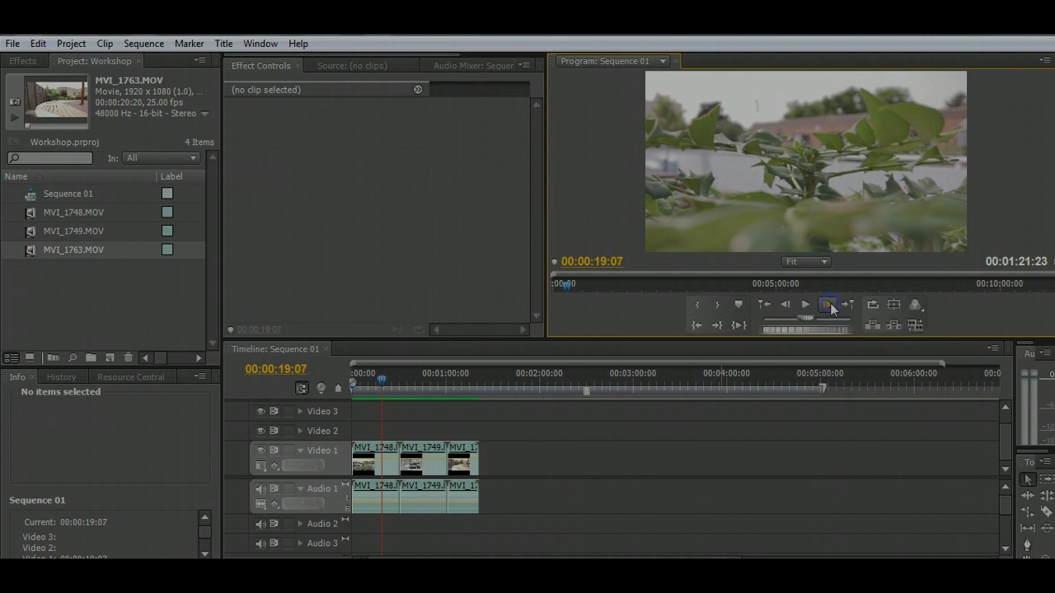
left_click(829, 305)
left_click(828, 305)
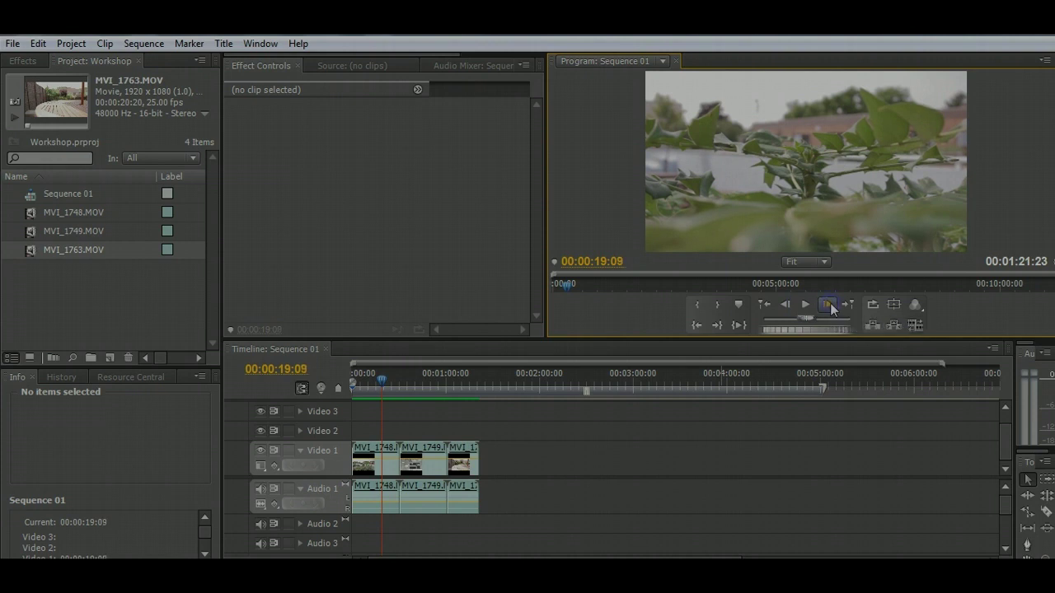
left_click(787, 305)
left_click(787, 305)
left_click(787, 305)
left_click(787, 305)
left_click(393, 399)
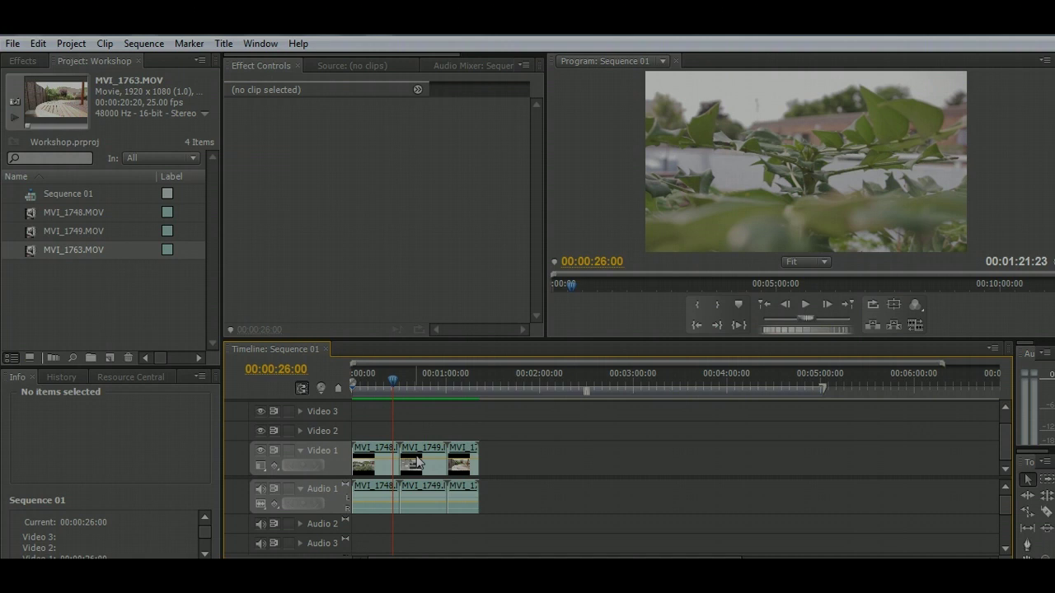
left_click_drag(396, 449, 453, 518)
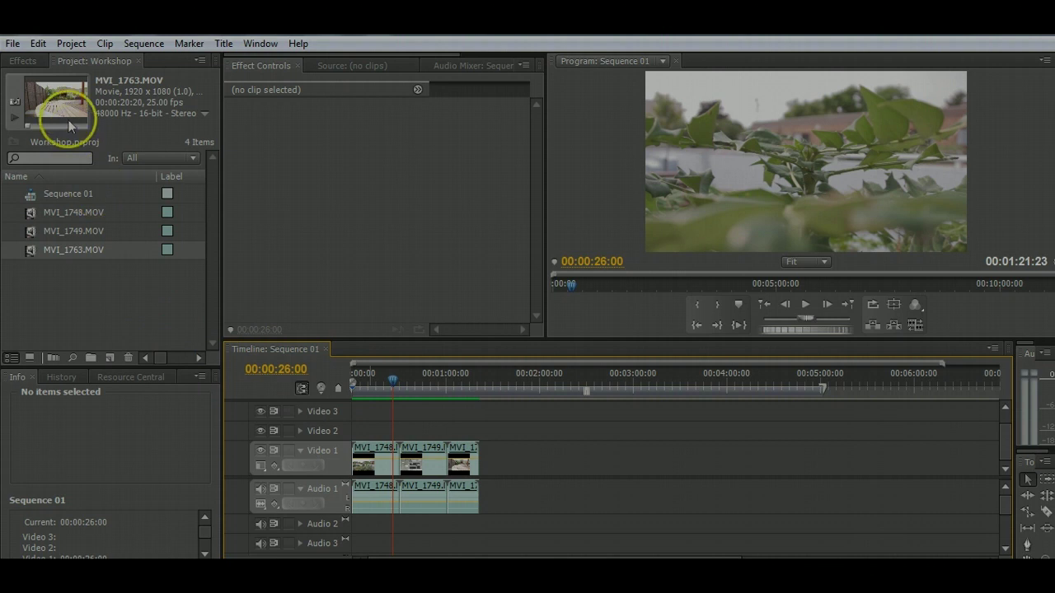
Apply the Dip to Black dissolve transition at the cut between MVI_1748 and MVI_1749 on Video 1
left_click(25, 61)
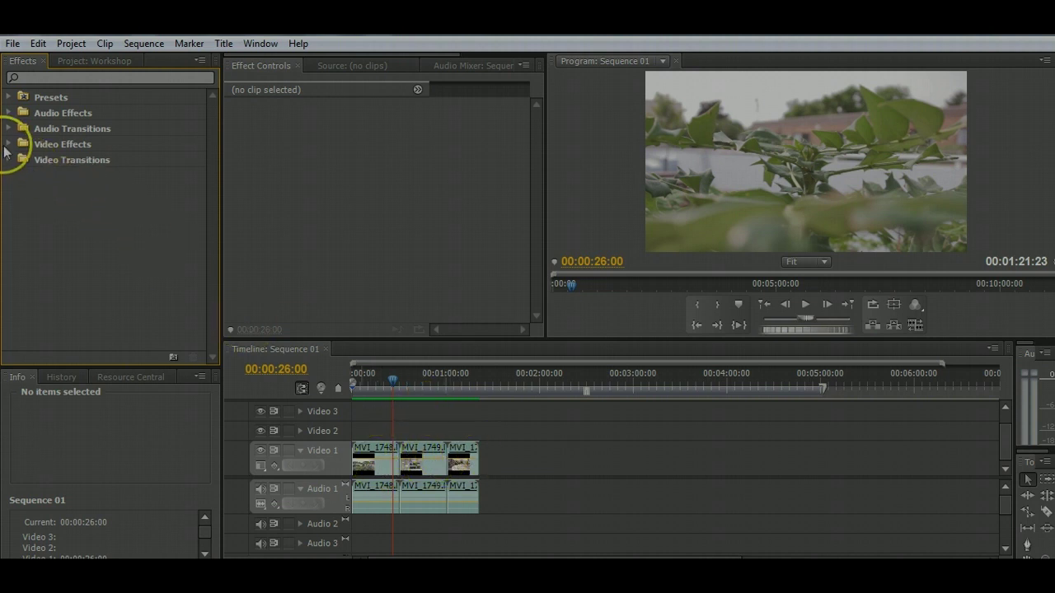
left_click(8, 160)
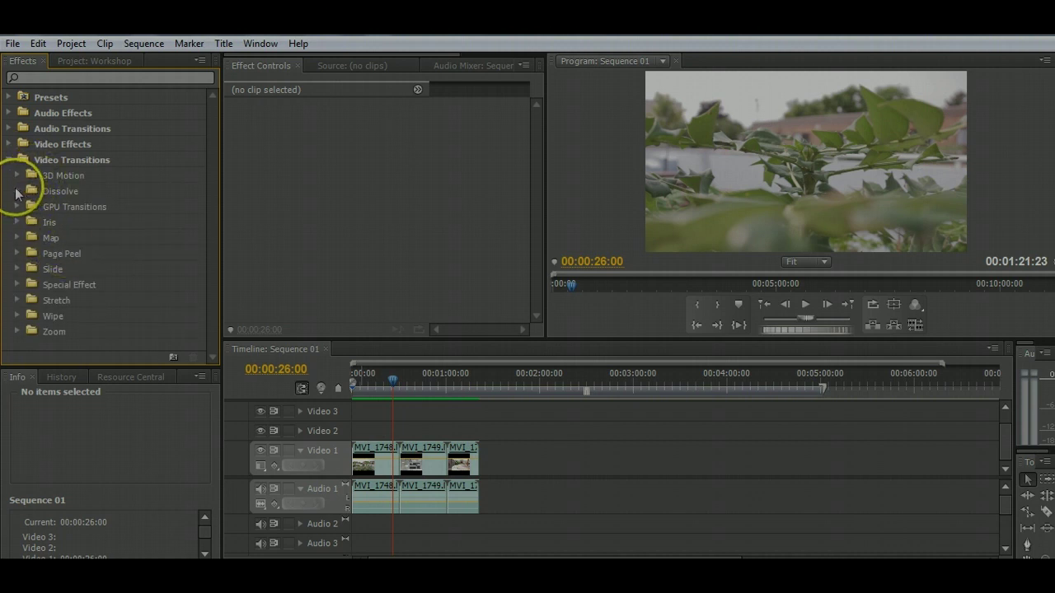
left_click(17, 191)
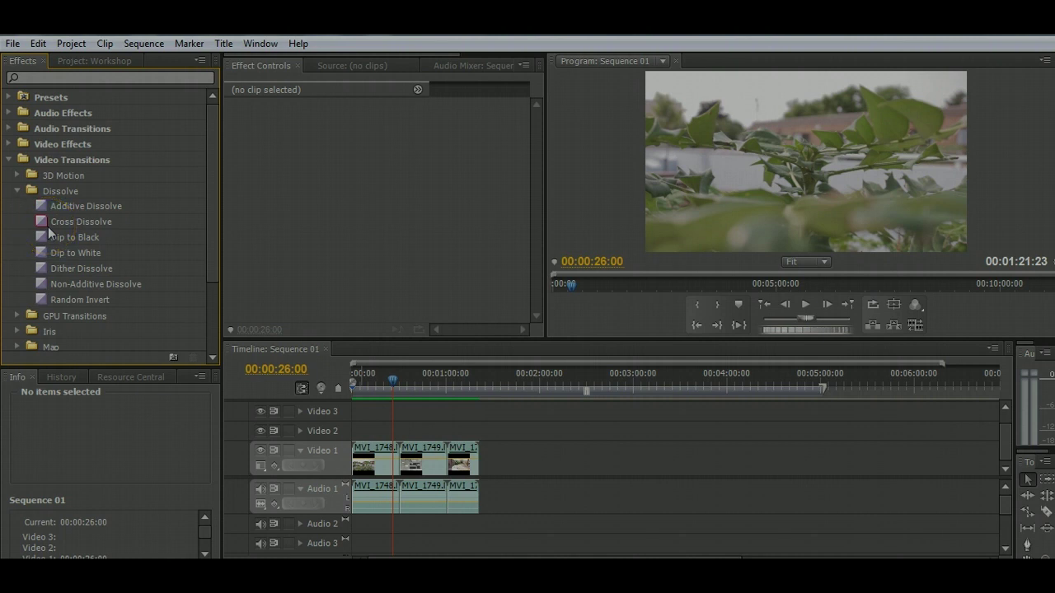
left_click_drag(58, 224, 400, 464)
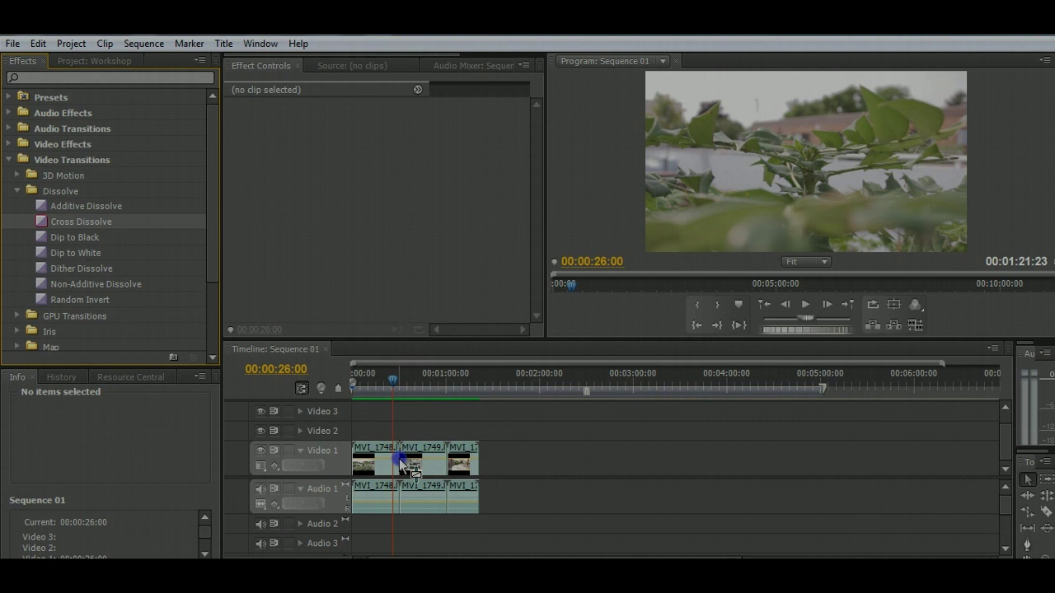
key("Return")
Extend the start of the Dip to Black transition back to 00:00:25:22, near the playhead, and show its effect settings
key("=")
key("=")
key("=")
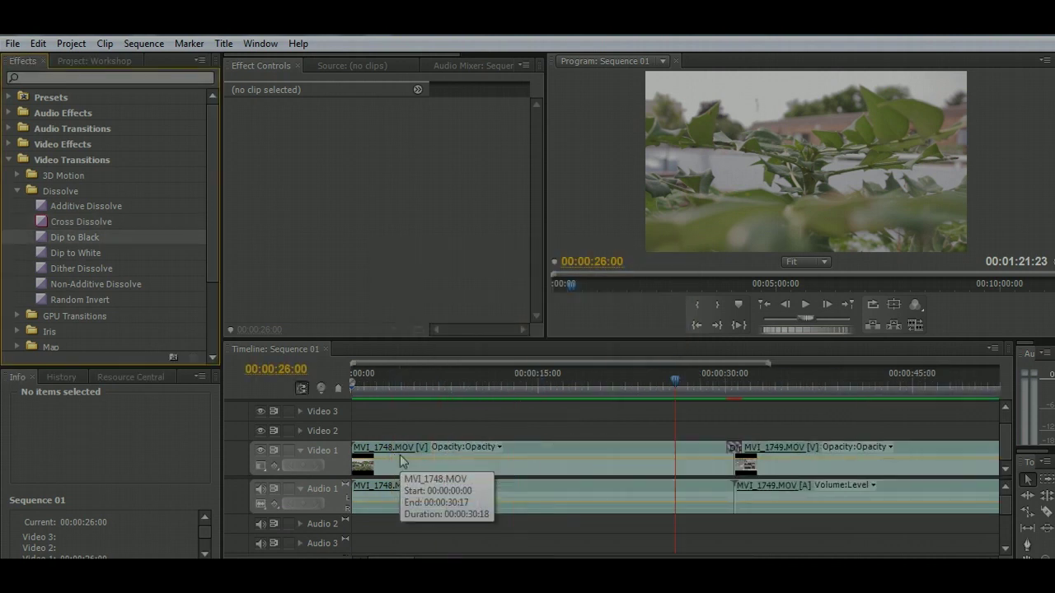
key("=")
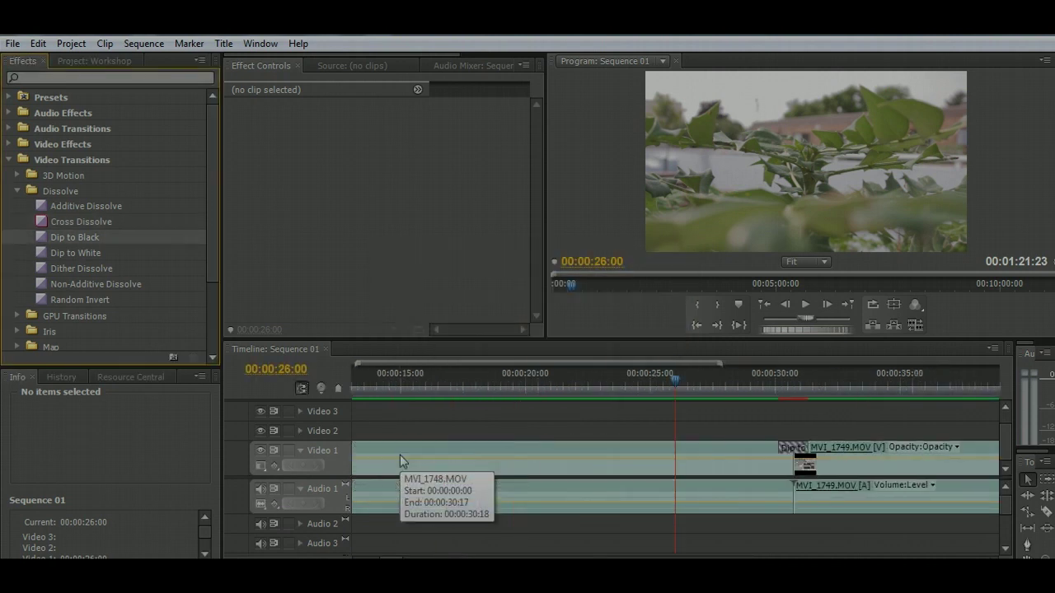
scroll(676, 461, "down", 5)
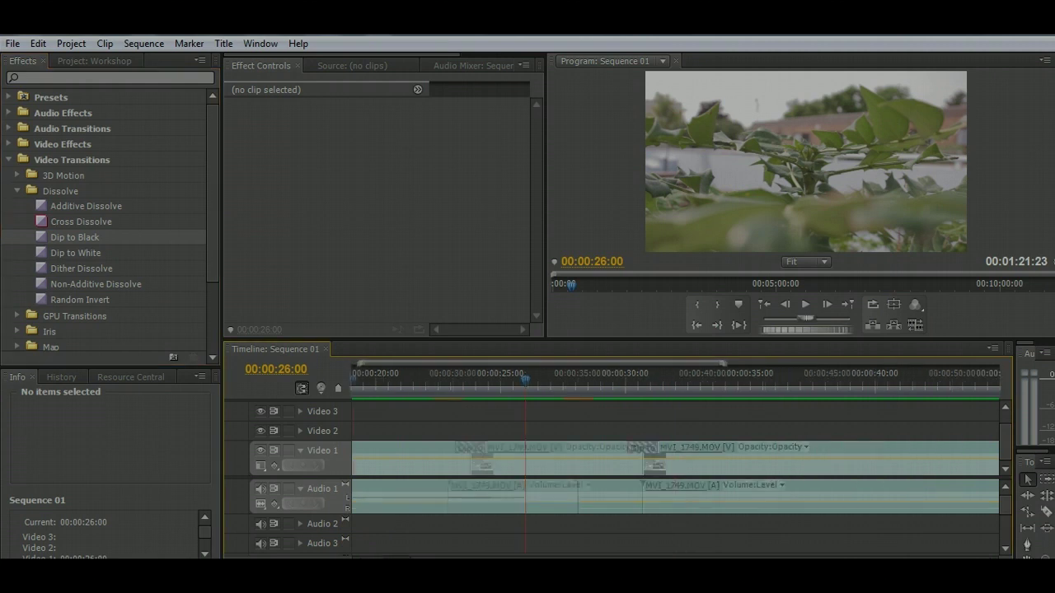
left_click(514, 484)
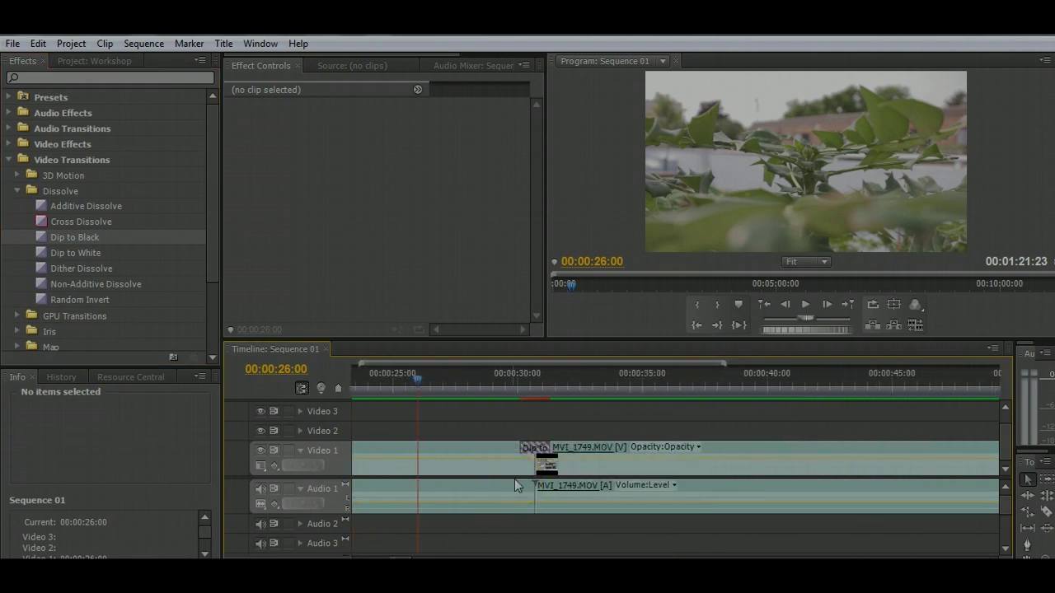
key("minus")
key("minus")
key("minus")
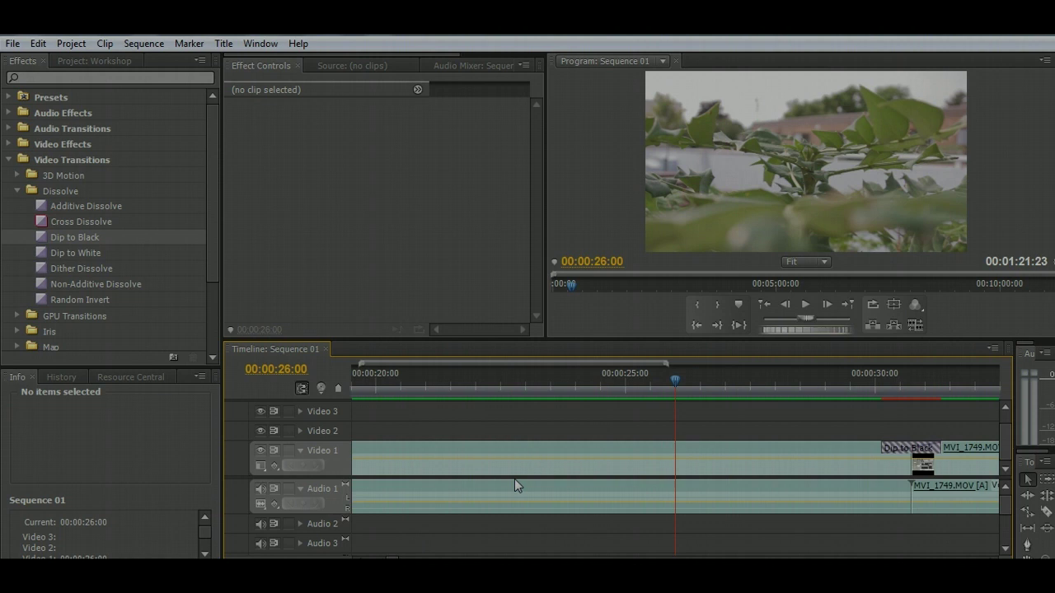
key("equal")
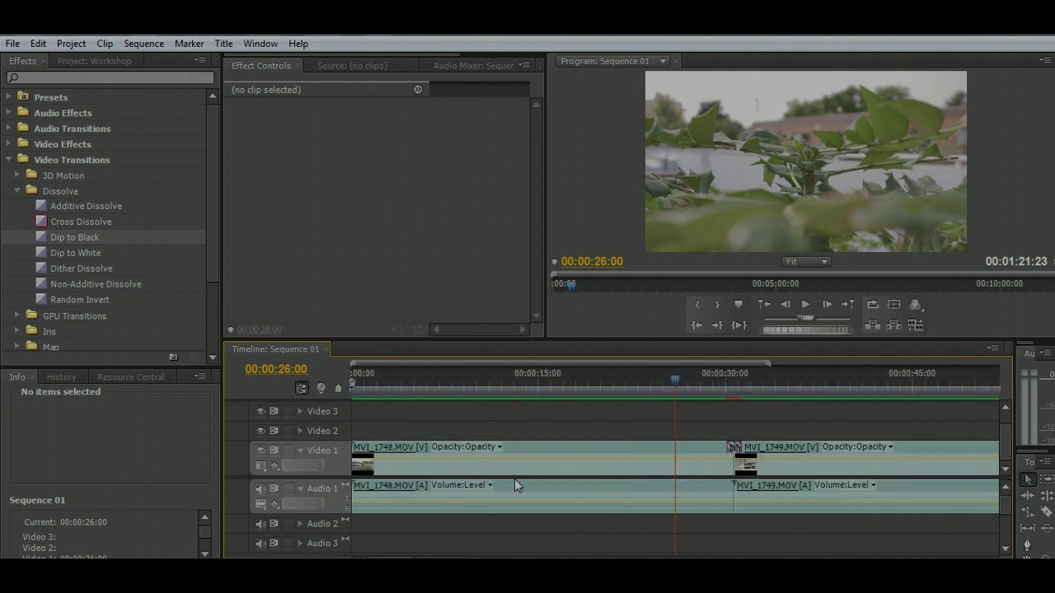
left_click(729, 447)
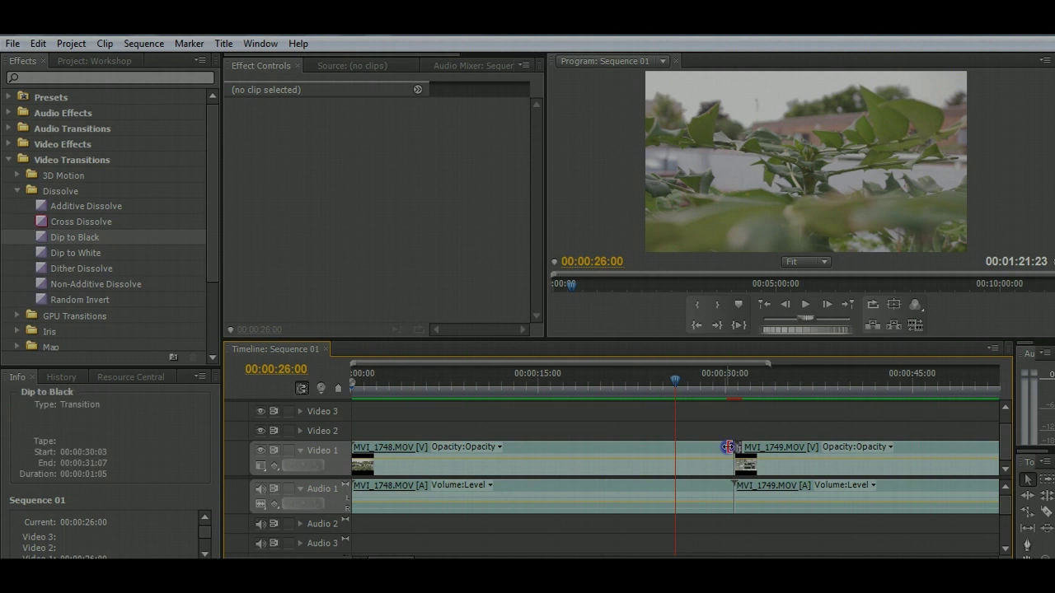
left_click_drag(728, 447, 676, 449)
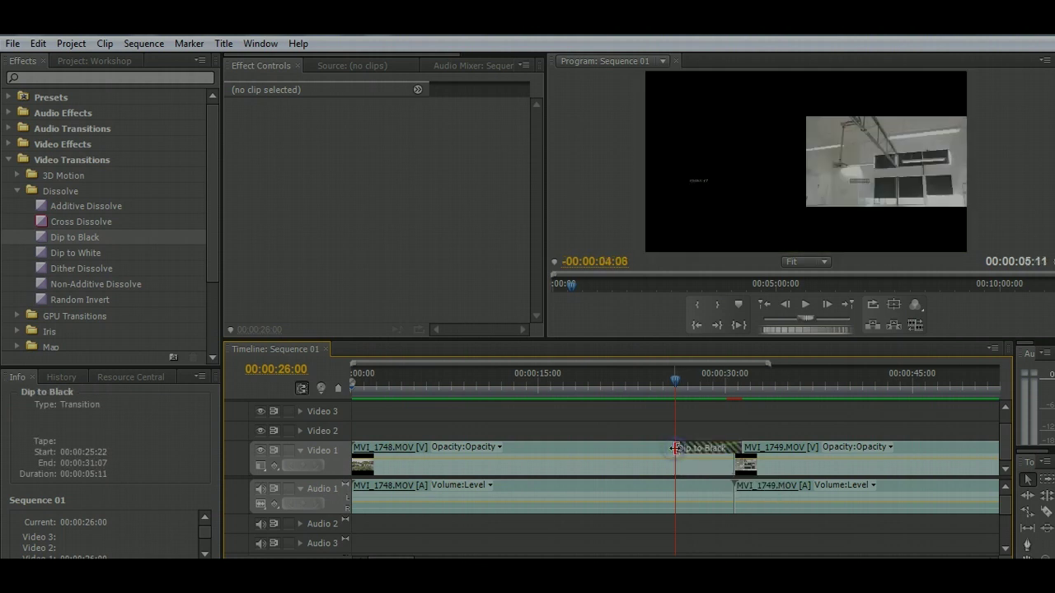
left_click(705, 455)
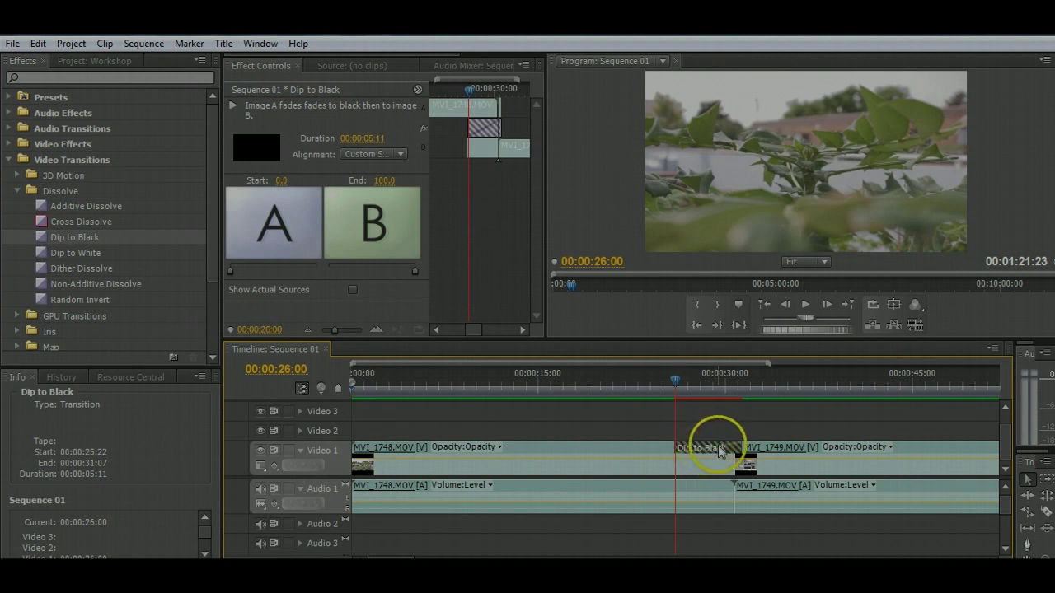
Adjust both edges of the Dip to Black transition so it runs from 00:00:27:02 to 00:00:34:06
left_click_drag(741, 447, 793, 446)
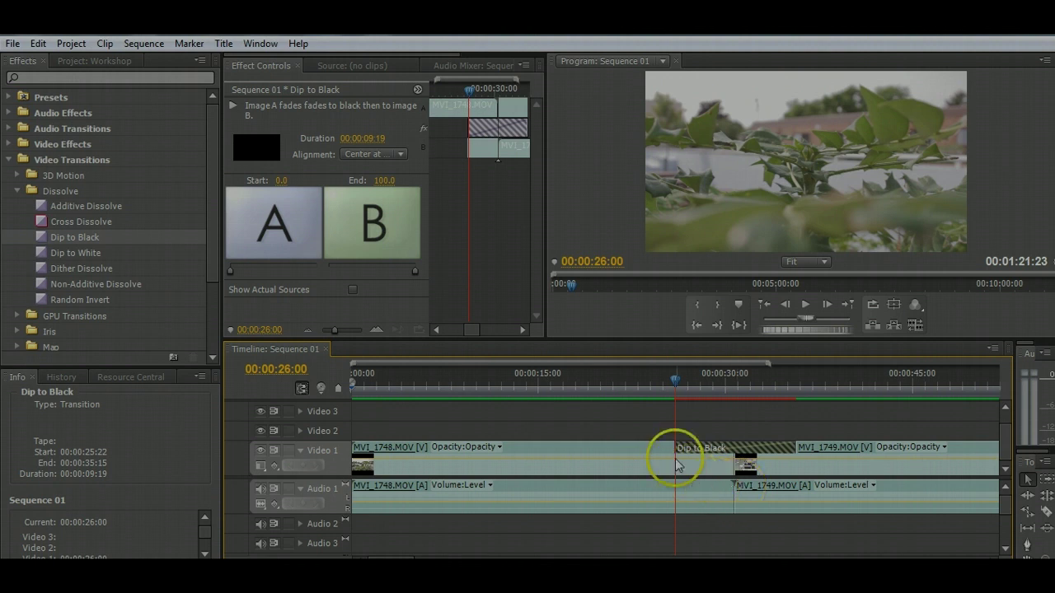
left_click_drag(679, 445, 691, 449)
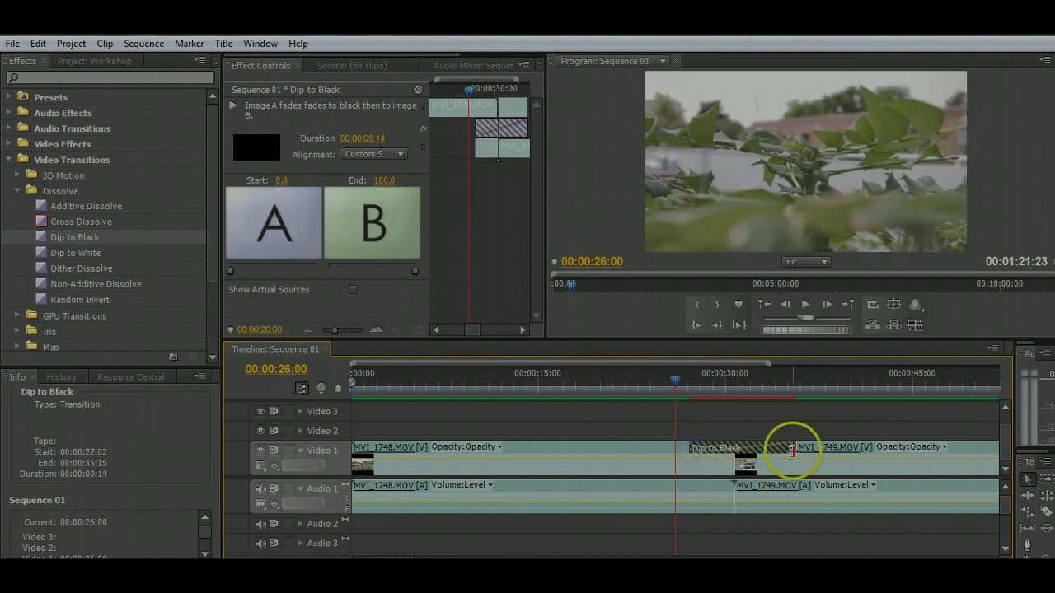
left_click_drag(794, 445, 776, 449)
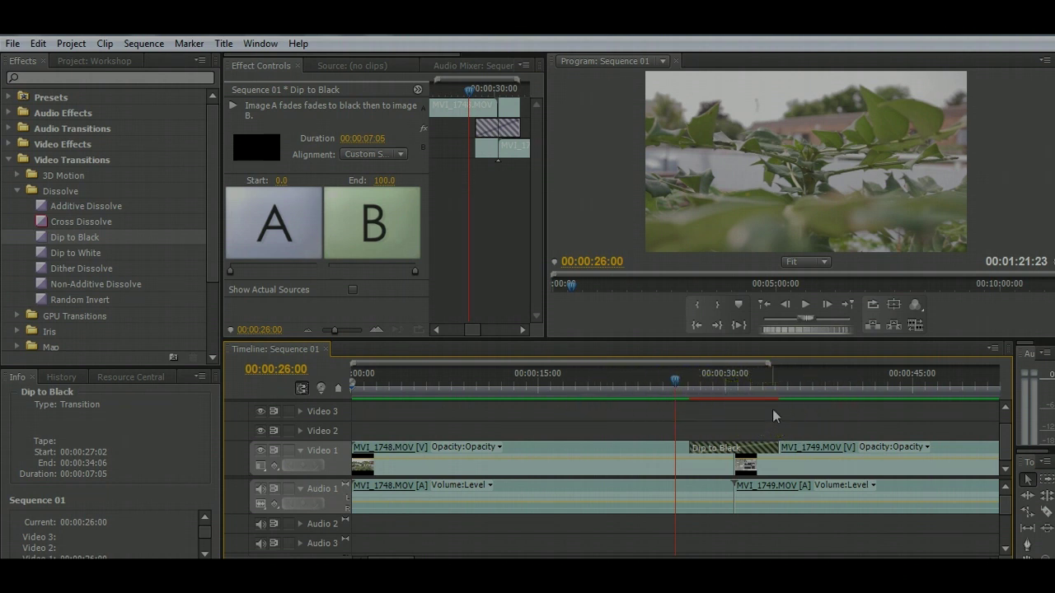
Render the entire work area again with the Dip to Black transition included
left_click(132, 43)
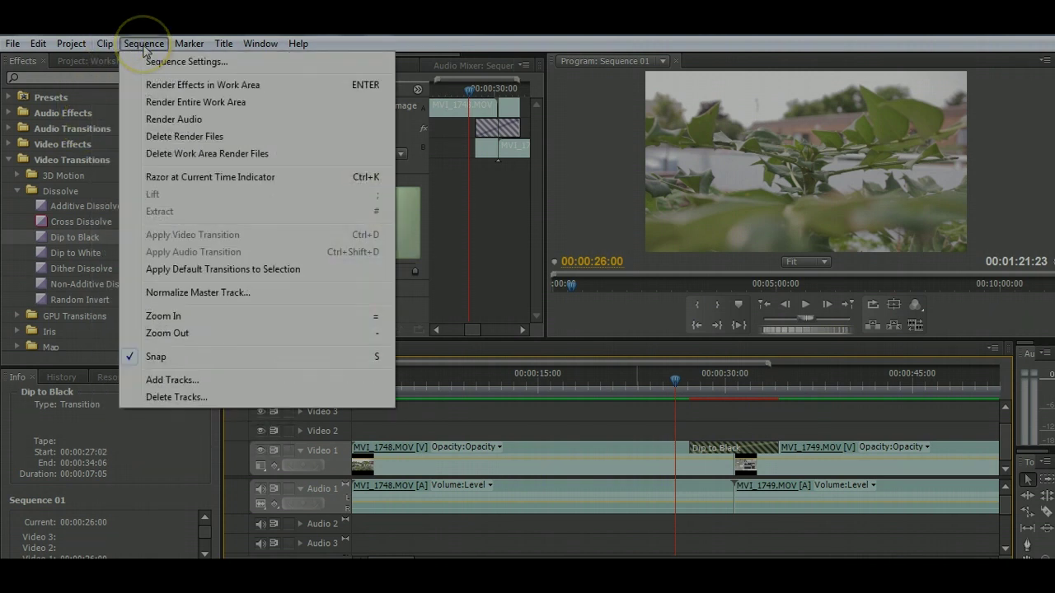
left_click(237, 155)
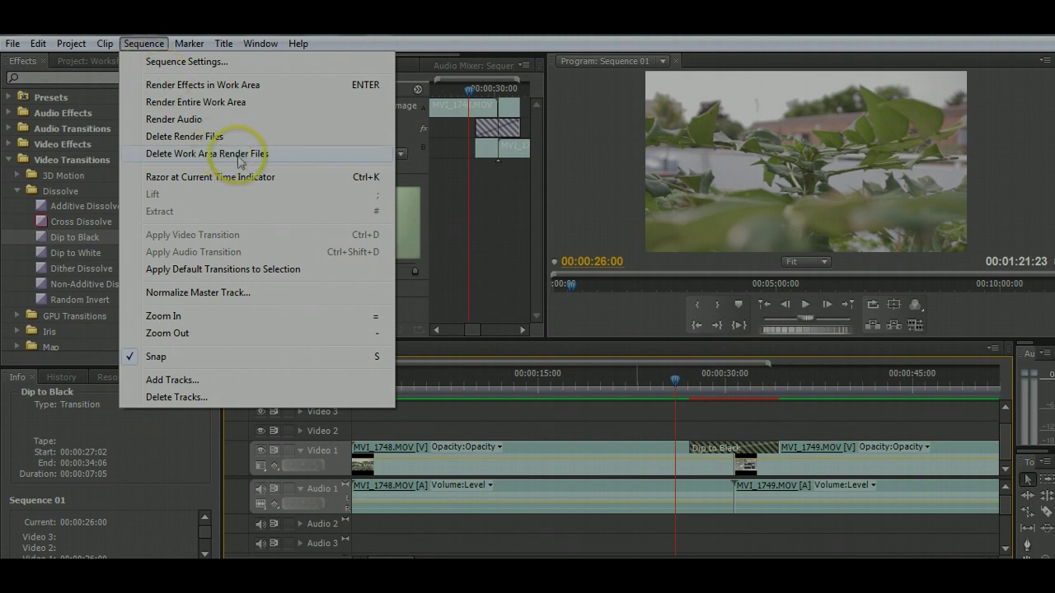
left_click(250, 102)
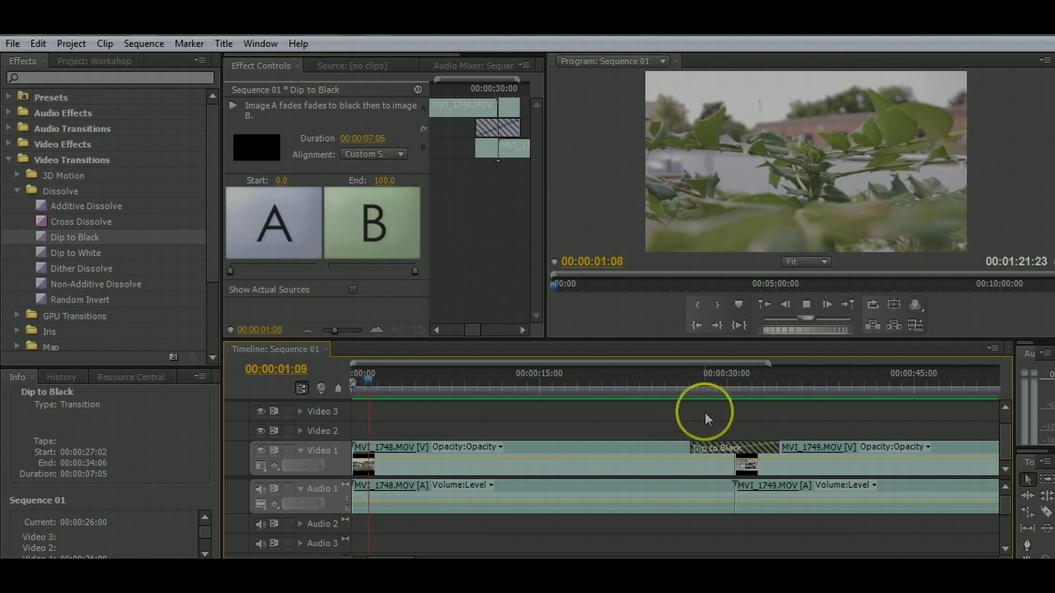
Play the sequence from 00:00:25:14 through the Dip to Black transition to review it
left_click(671, 384)
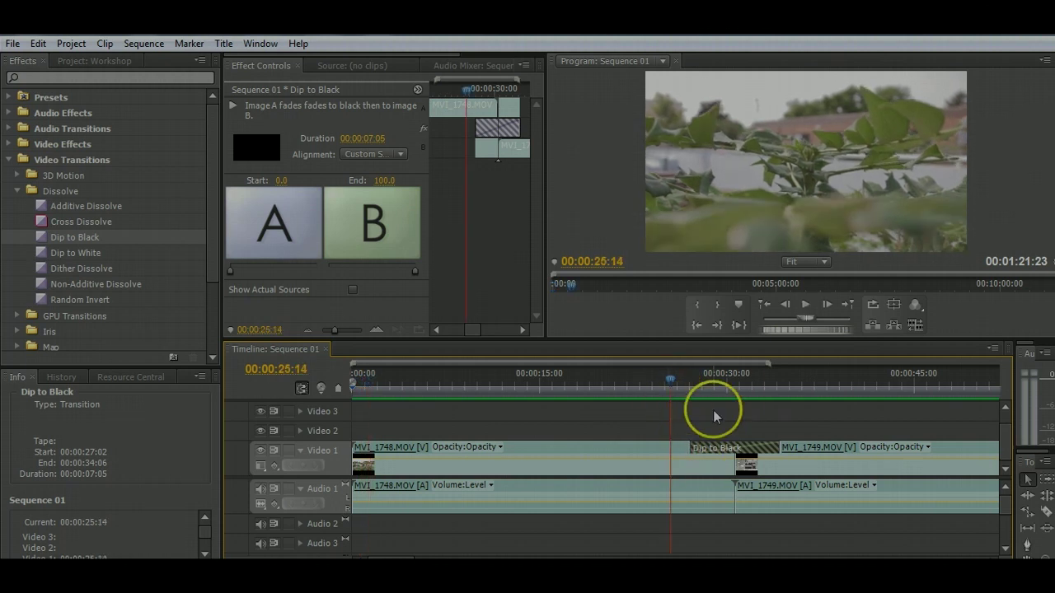
left_click(807, 304)
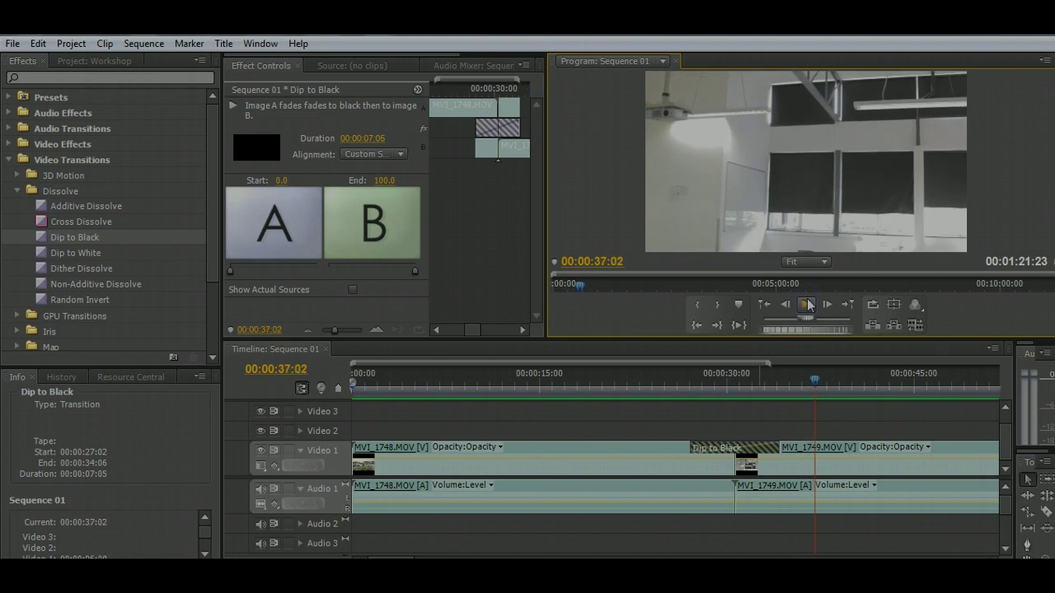
left_click(812, 377)
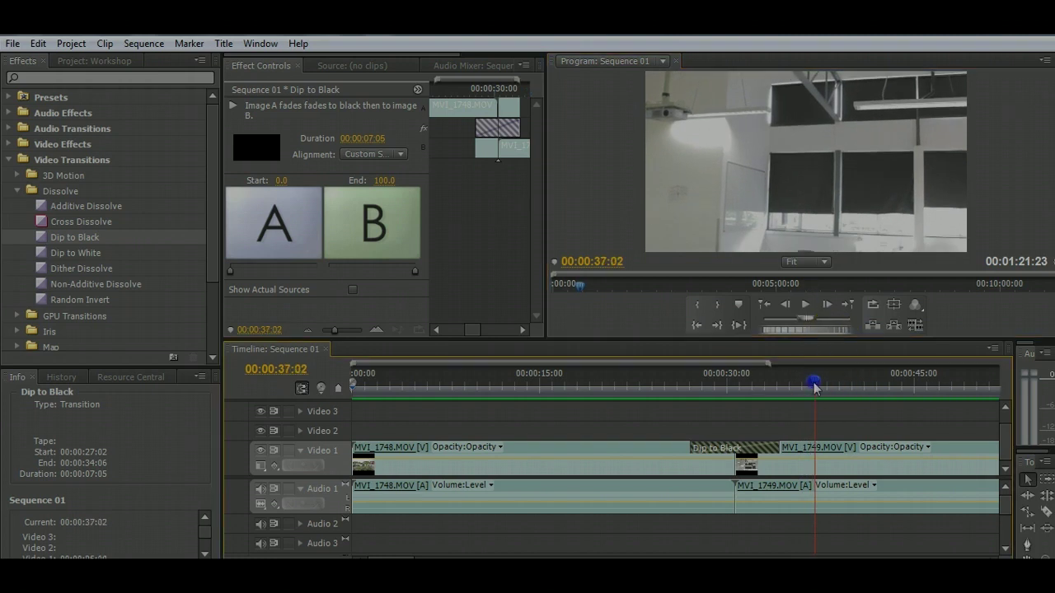
Place the playhead at 00:00:26:09 and replace the Dip to Black with a Cross Dissolve at the cut between MVI_1748 and MVI_1749
left_click(713, 392)
left_click_drag(711, 394, 680, 398)
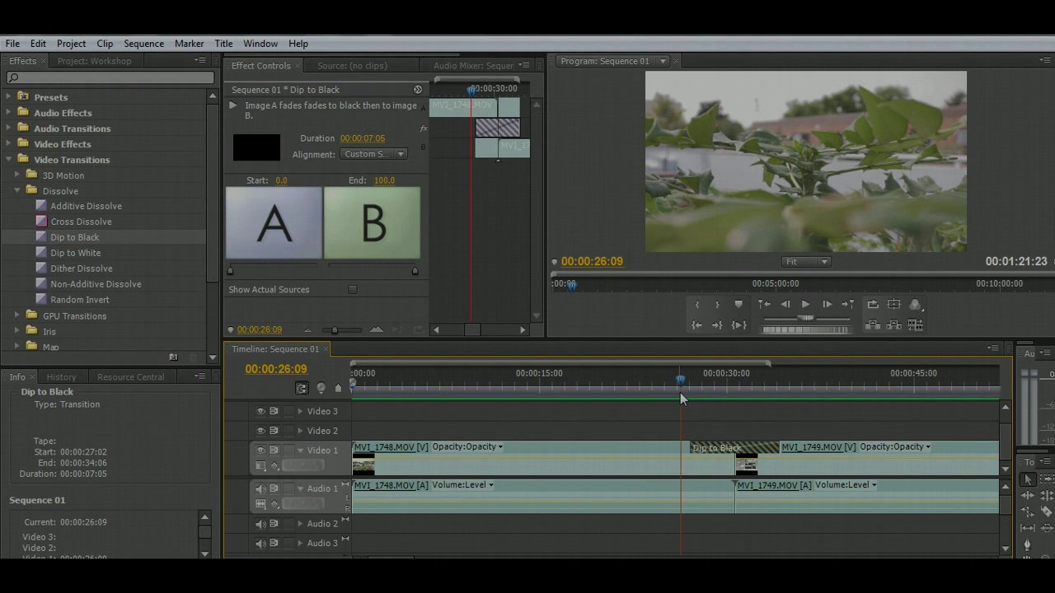
left_click(738, 445)
key("Delete")
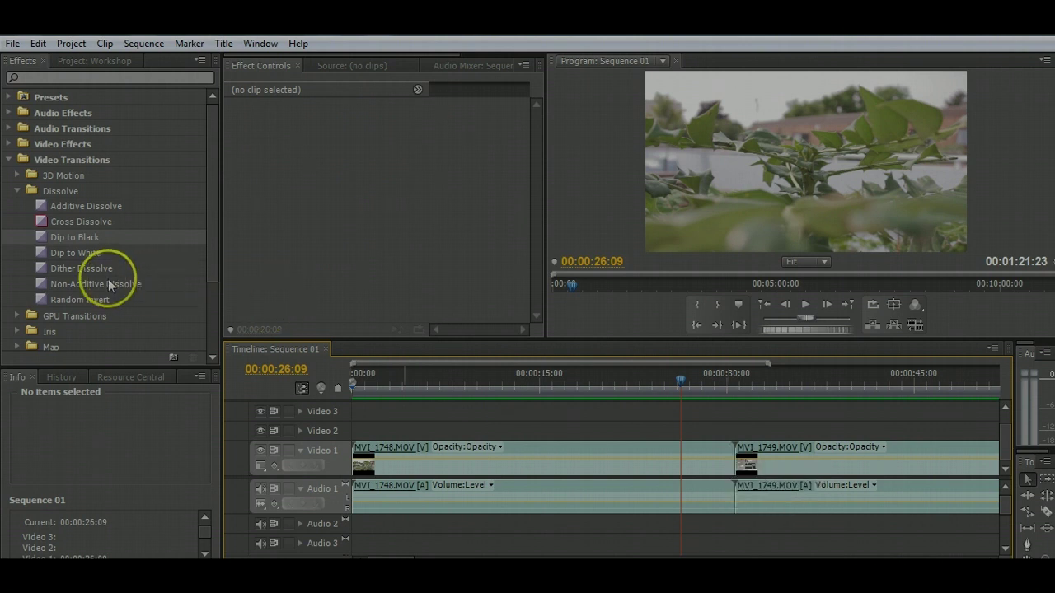
left_click_drag(80, 229, 732, 460)
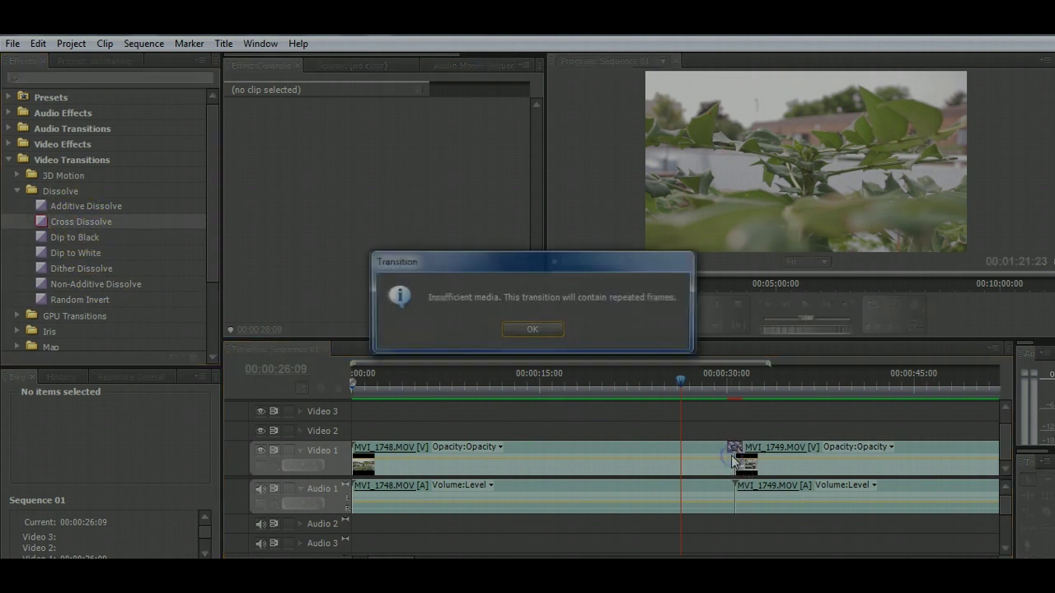
left_click(533, 331)
Extend both edges of the Cross Dissolve so it runs from 00:00:26:08 to 00:00:35:05
left_click_drag(729, 447, 791, 447)
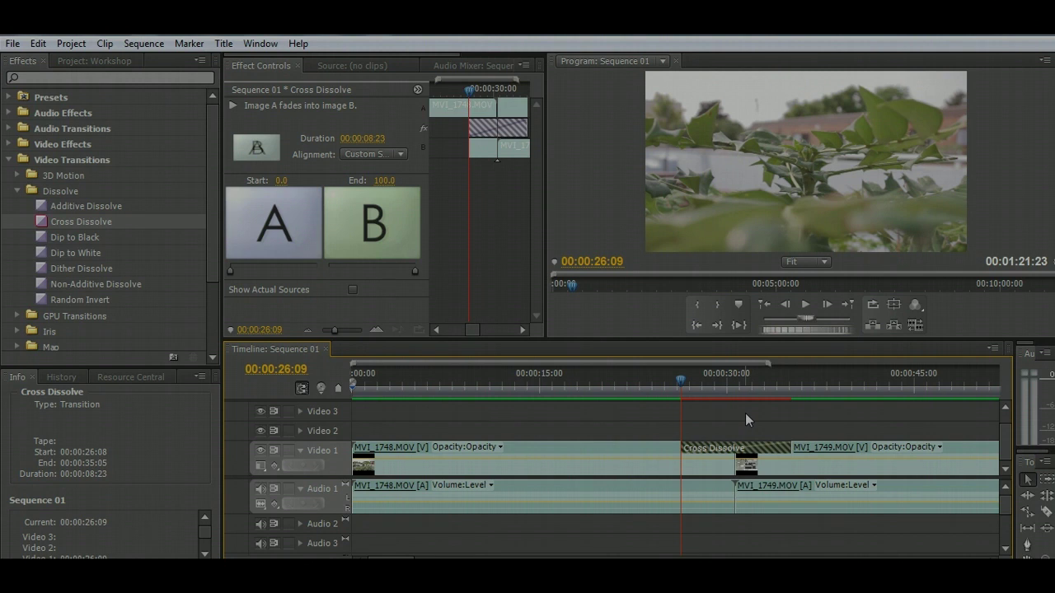
left_click_drag(706, 420, 739, 428)
left_click_drag(739, 429, 146, 48)
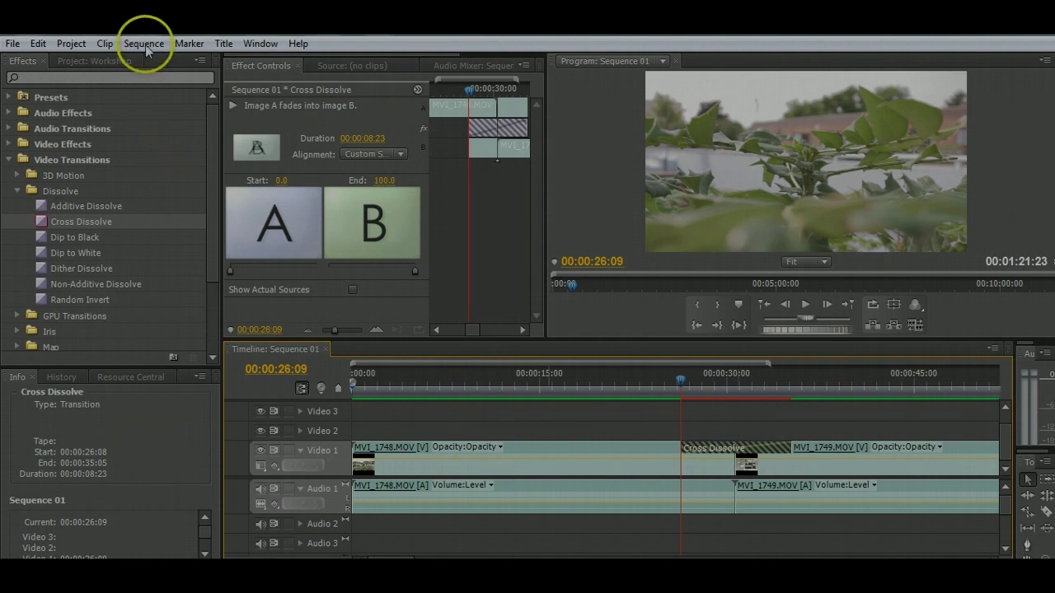
Render the entire work area with the Cross Dissolve included and stop the playback
left_click(145, 45)
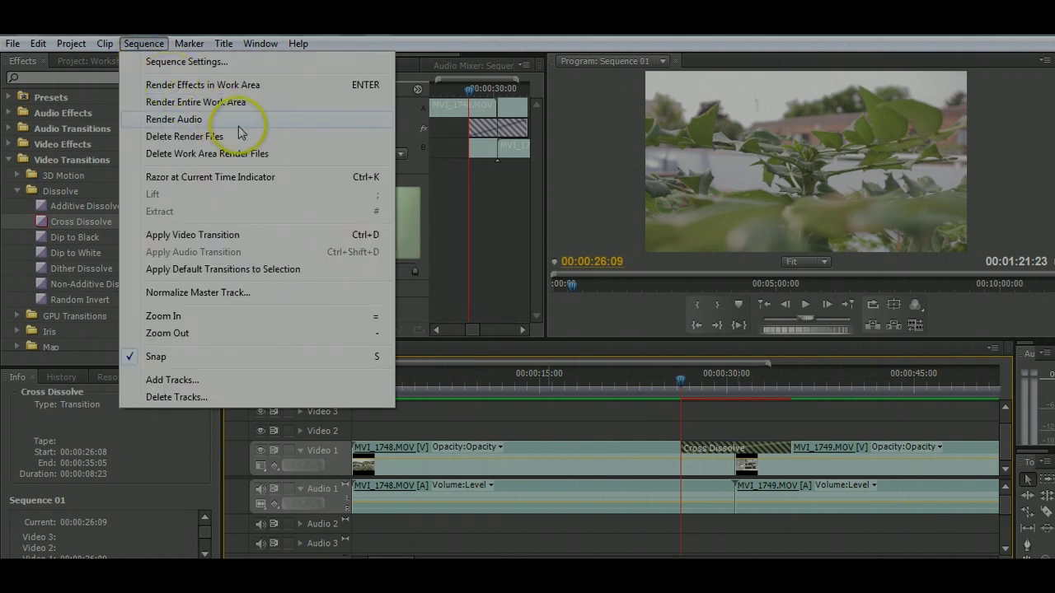
left_click(238, 102)
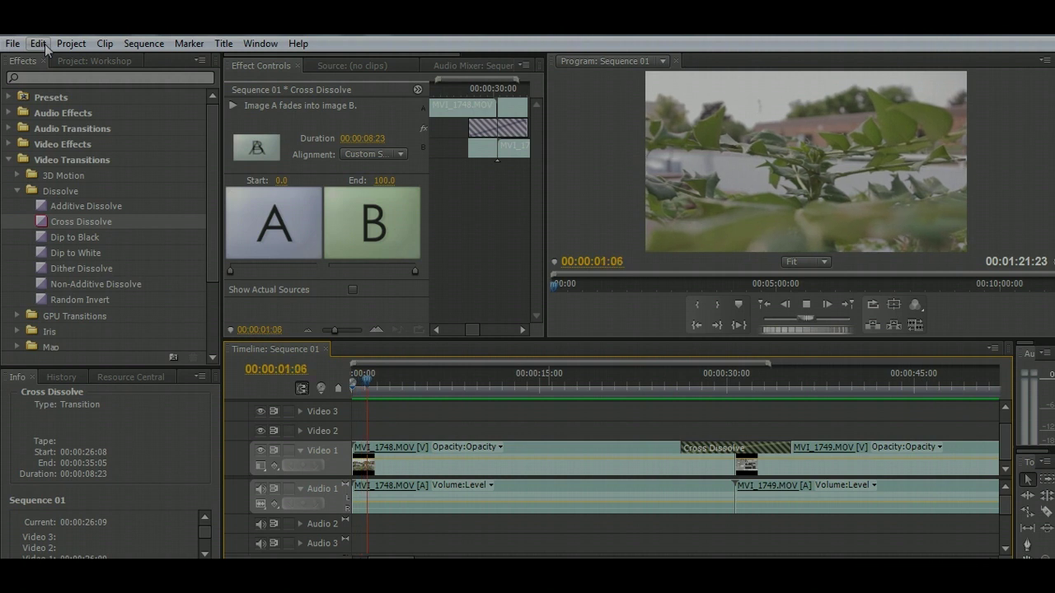
left_click(805, 306)
Undo both edge extensions of the Cross Dissolve and its placement between the two clips
left_click(39, 44)
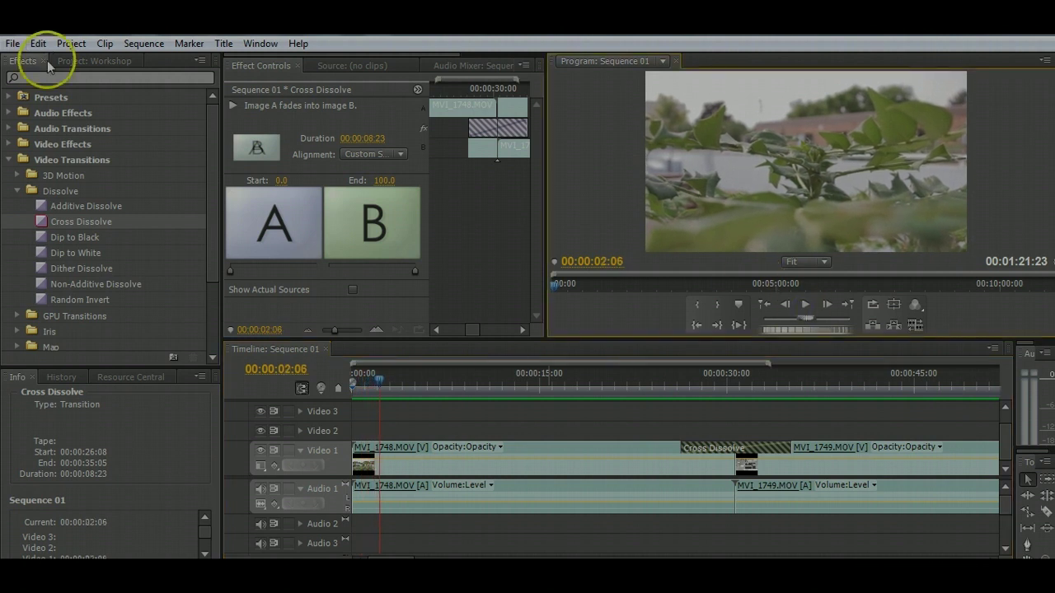
left_click(71, 59)
left_click(462, 397)
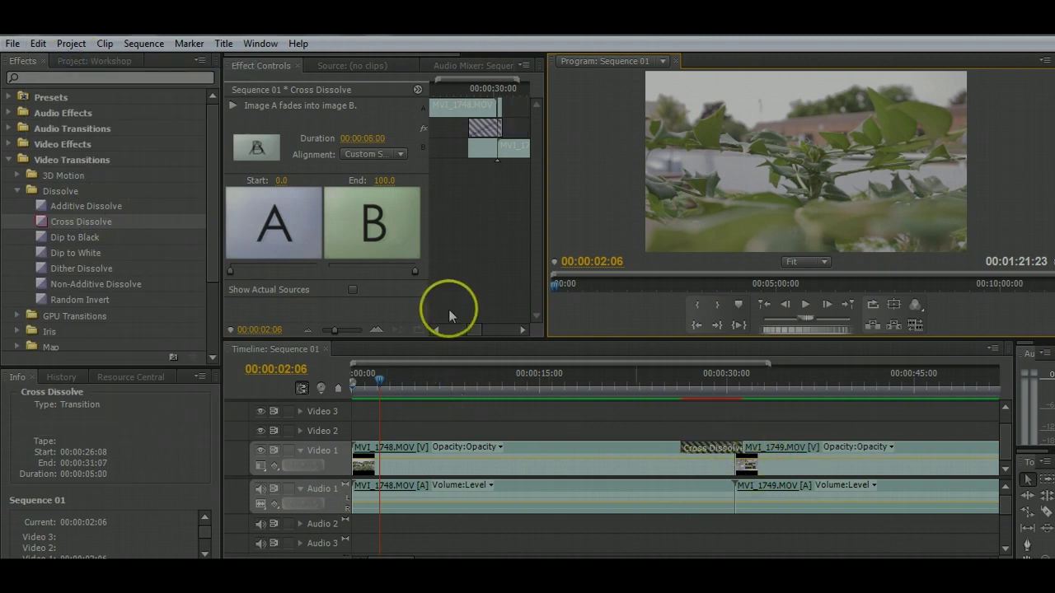
left_click(38, 43)
left_click(58, 62)
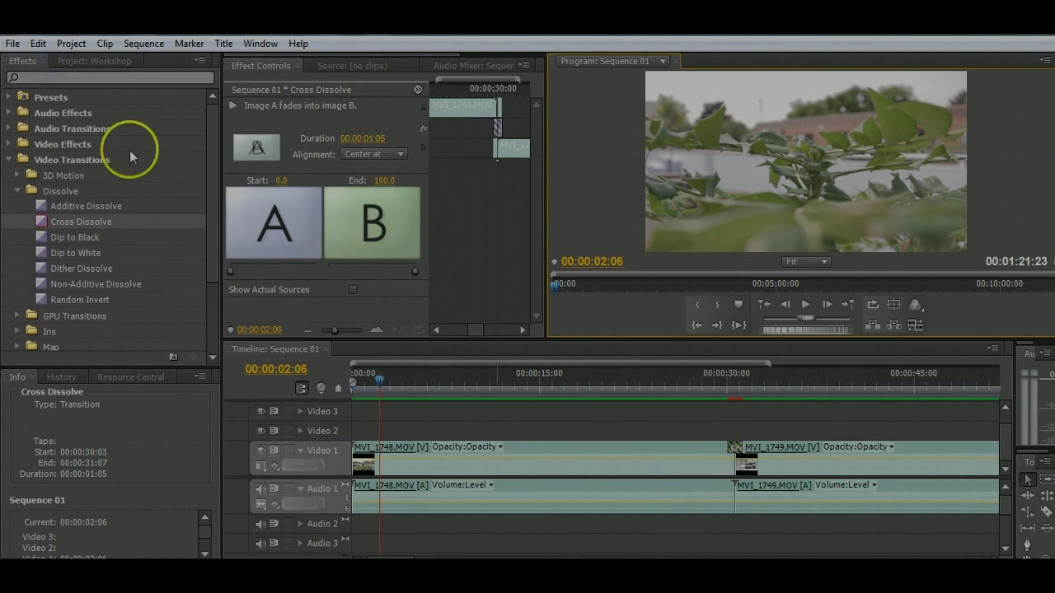
left_click(39, 44)
left_click(59, 64)
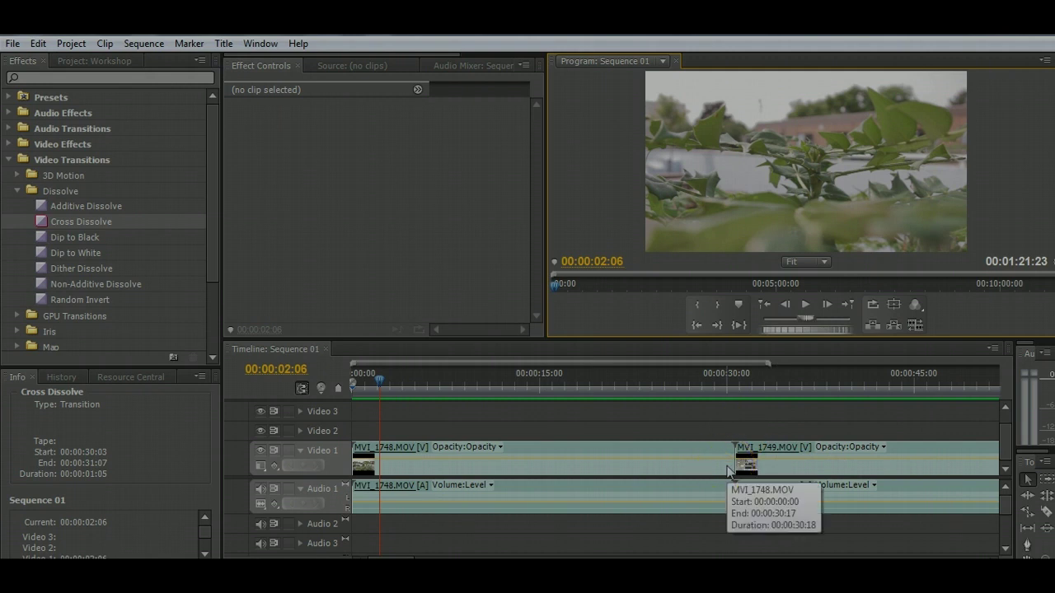
Redo the Cross Dissolve placement and both edge extensions back to the 00:00:26:08 to 00:00:35:05 range
left_click(38, 44)
left_click(63, 79)
left_click(38, 43)
left_click(61, 84)
left_click(38, 44)
left_click(71, 44)
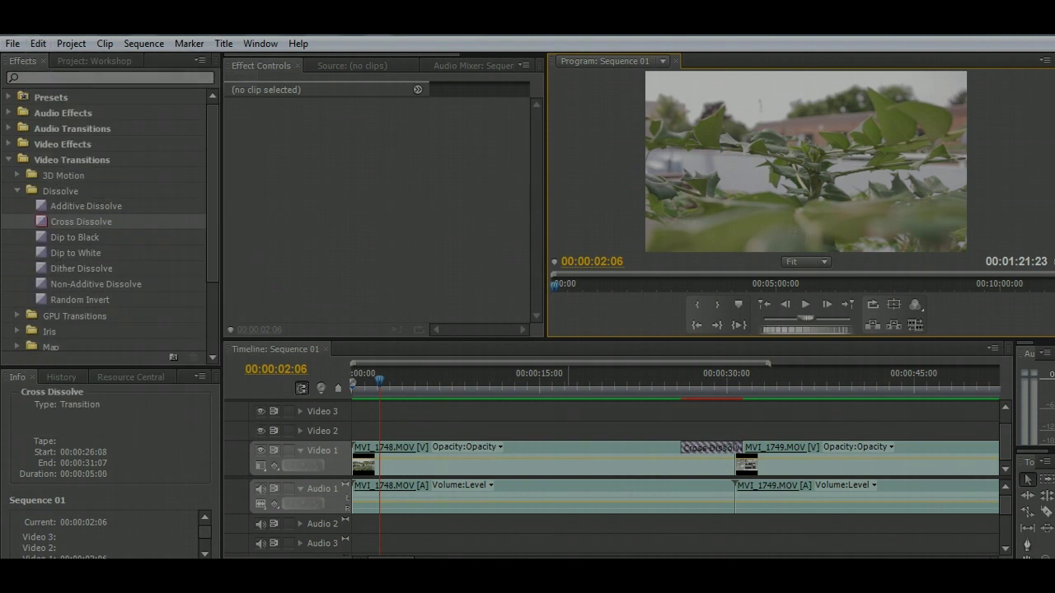
left_click(38, 44)
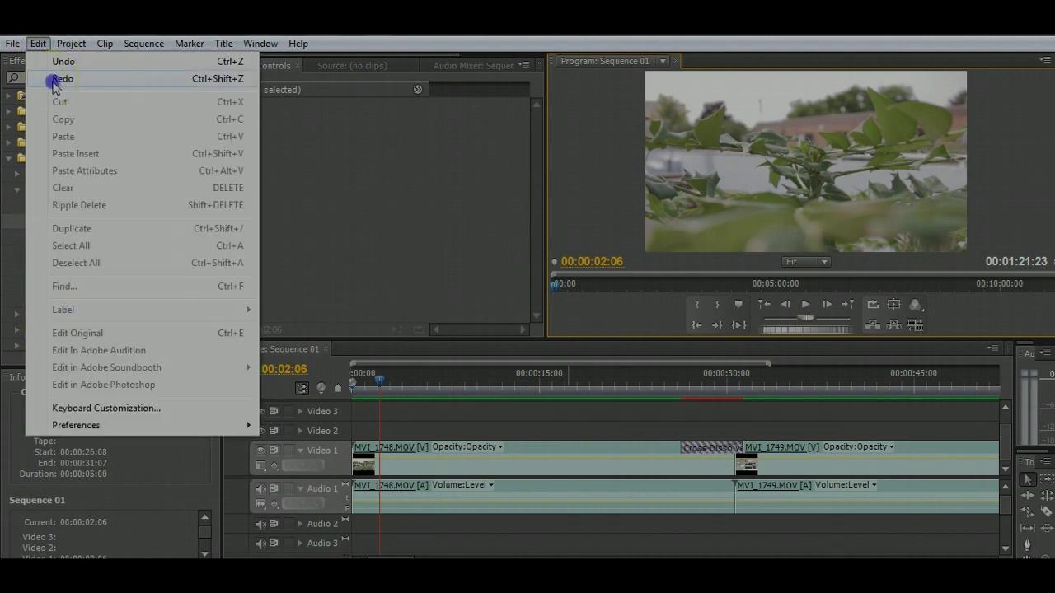
left_click(59, 79)
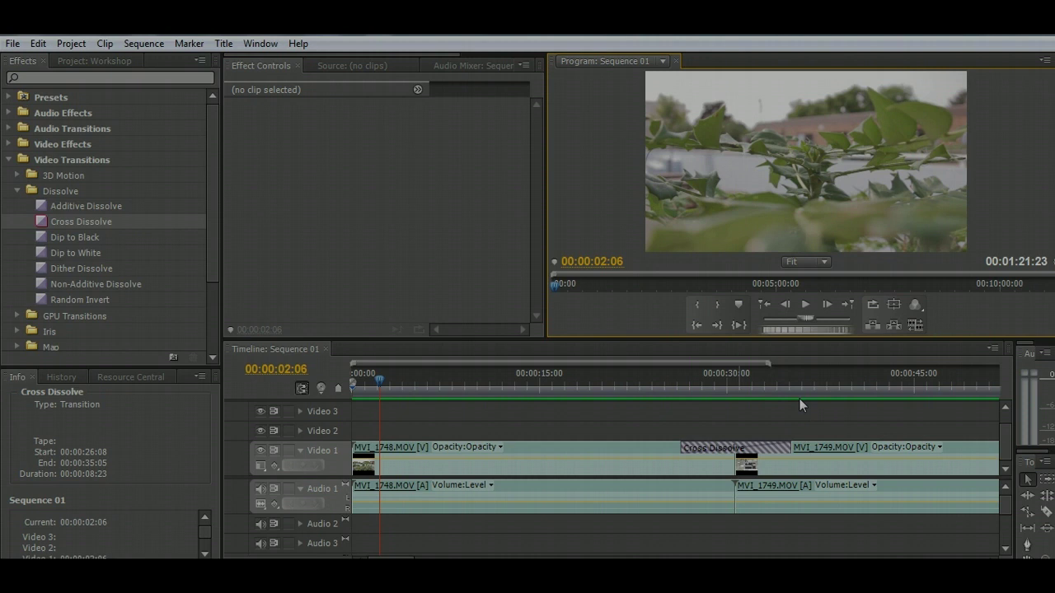
Move the playhead to 00:00:05:00 and split the MVI_1748 clip there with the Razor tool
left_click(462, 392)
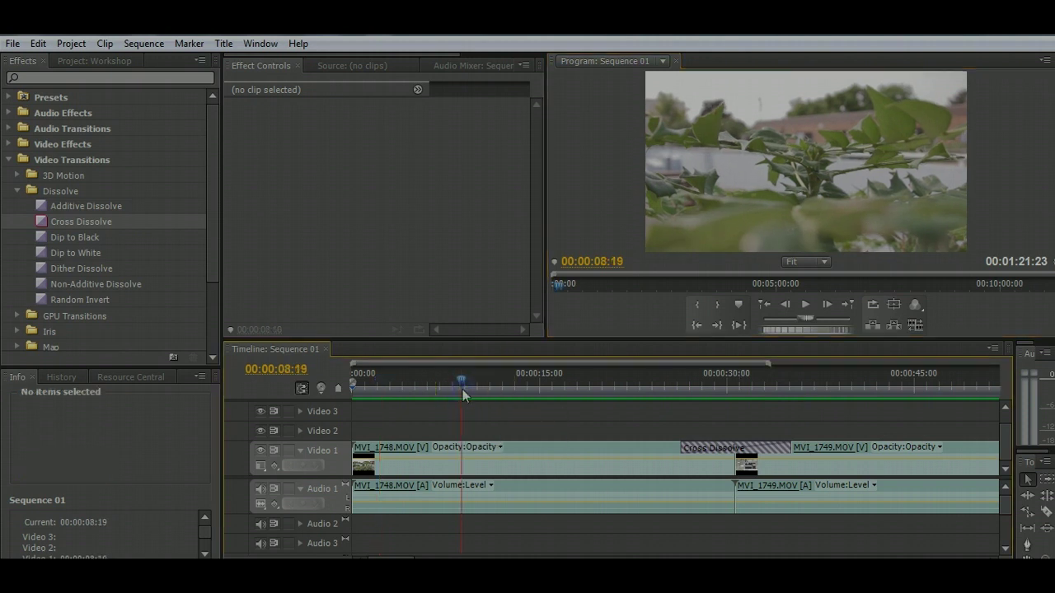
left_click_drag(462, 394, 416, 396)
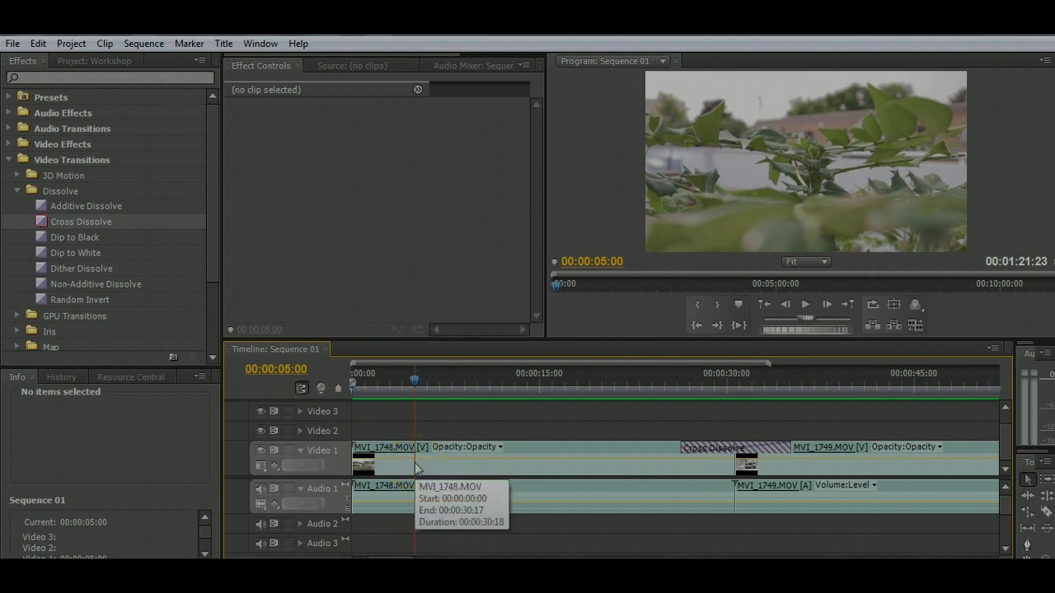
key("c")
left_click_drag(435, 429, 427, 465)
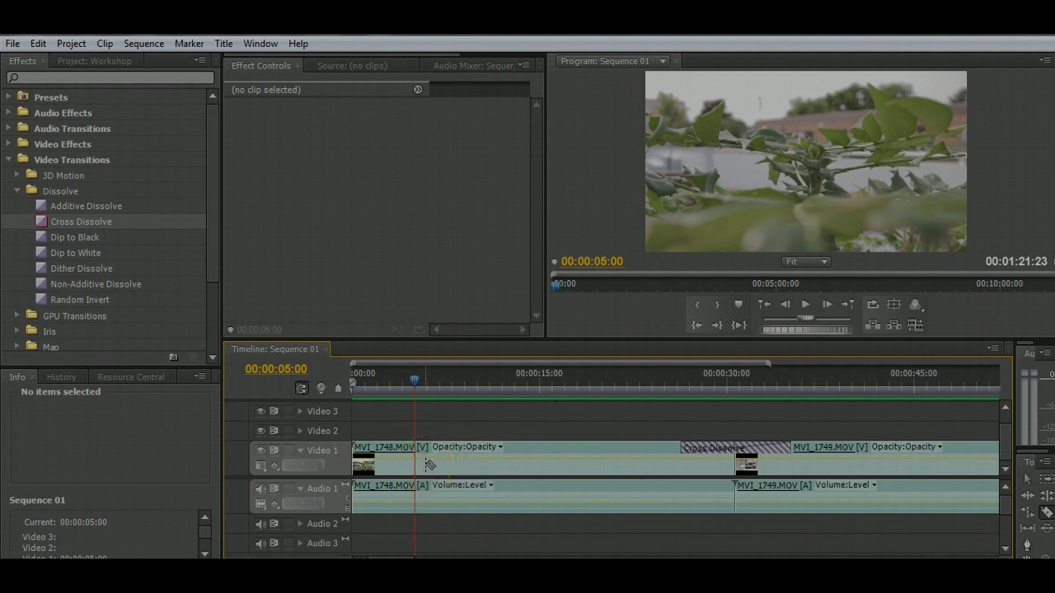
left_click(434, 462)
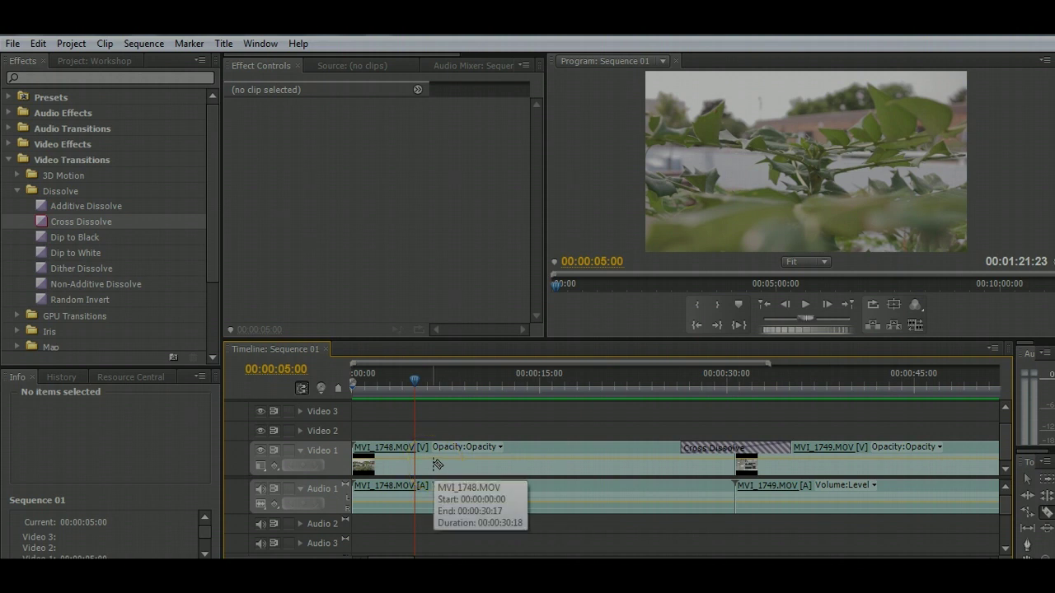
left_click(414, 457)
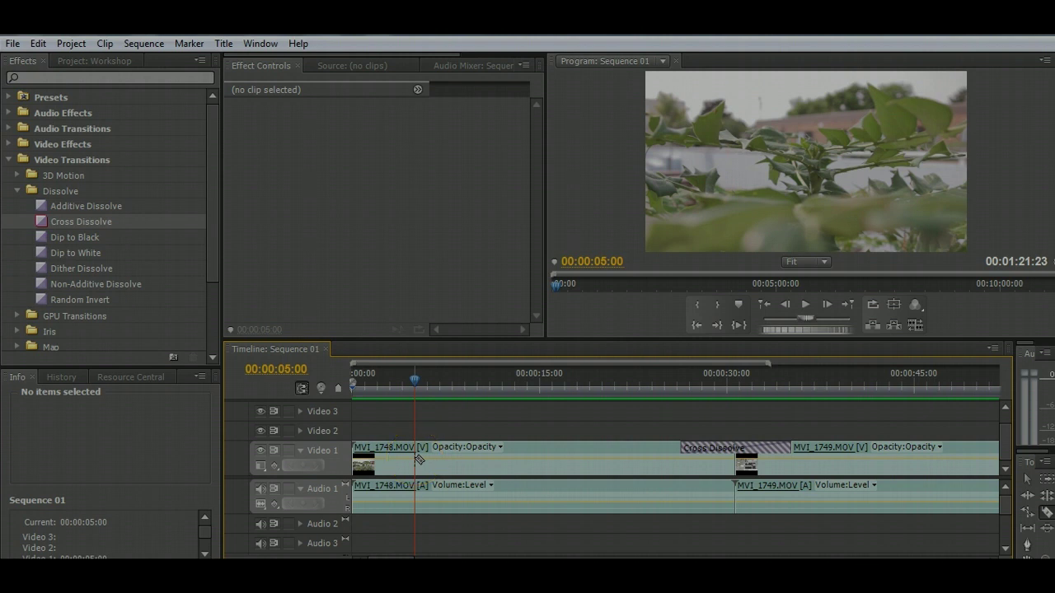
left_click(442, 450)
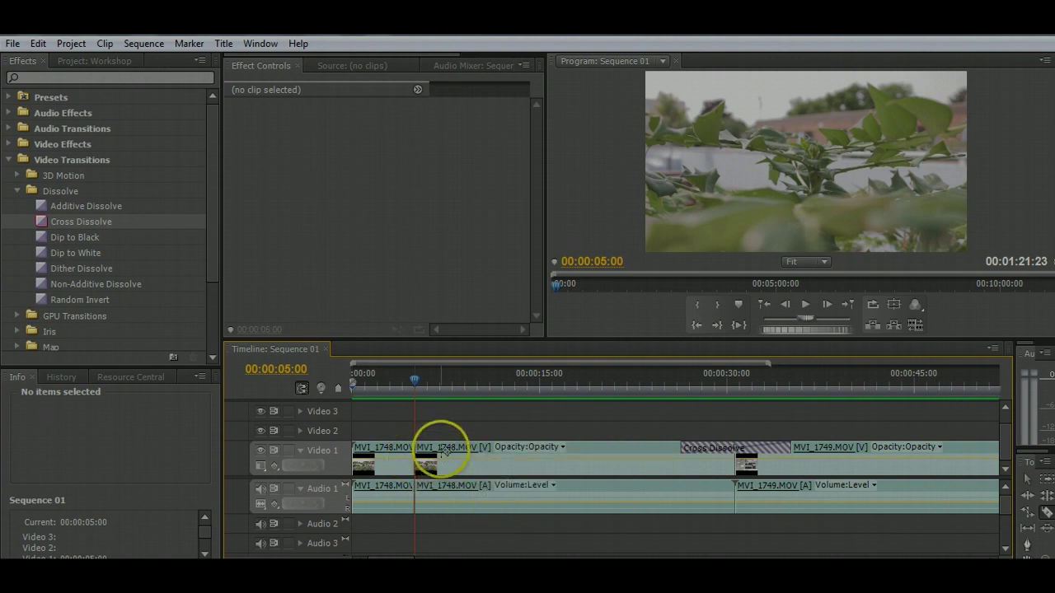
left_click(424, 493)
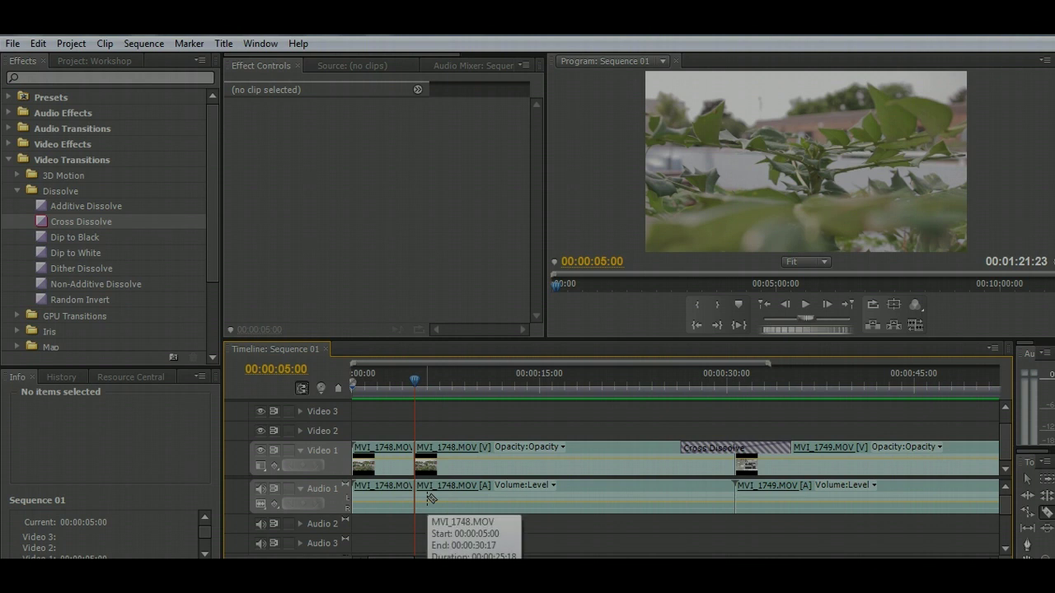
Switch to the Selection tool and delete the first five-second piece of MVI_1748, video and audio
key("v")
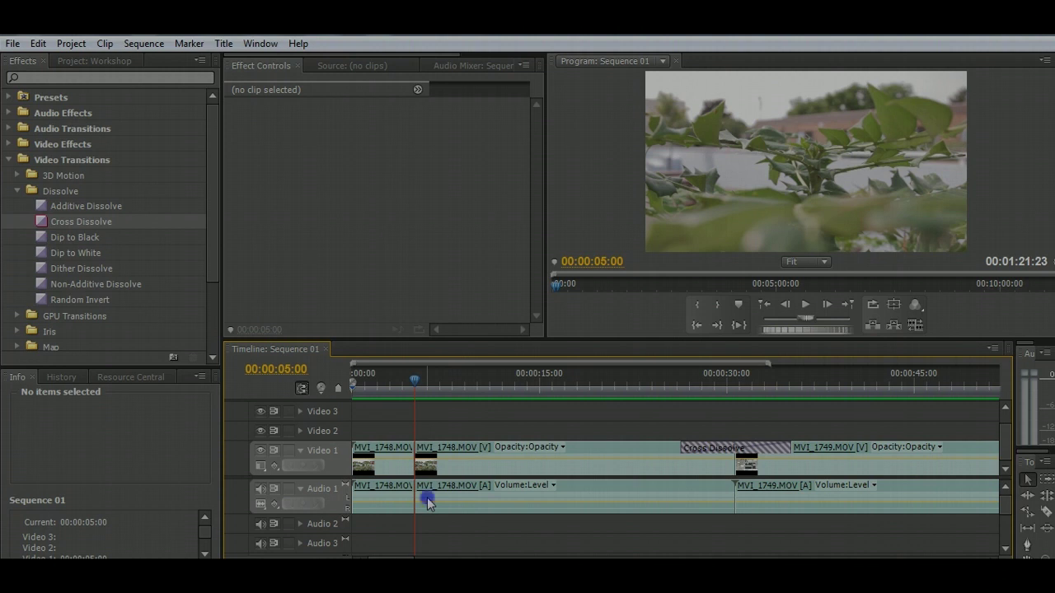
left_click(427, 497)
left_click(387, 498)
left_click(830, 505)
left_click(683, 494)
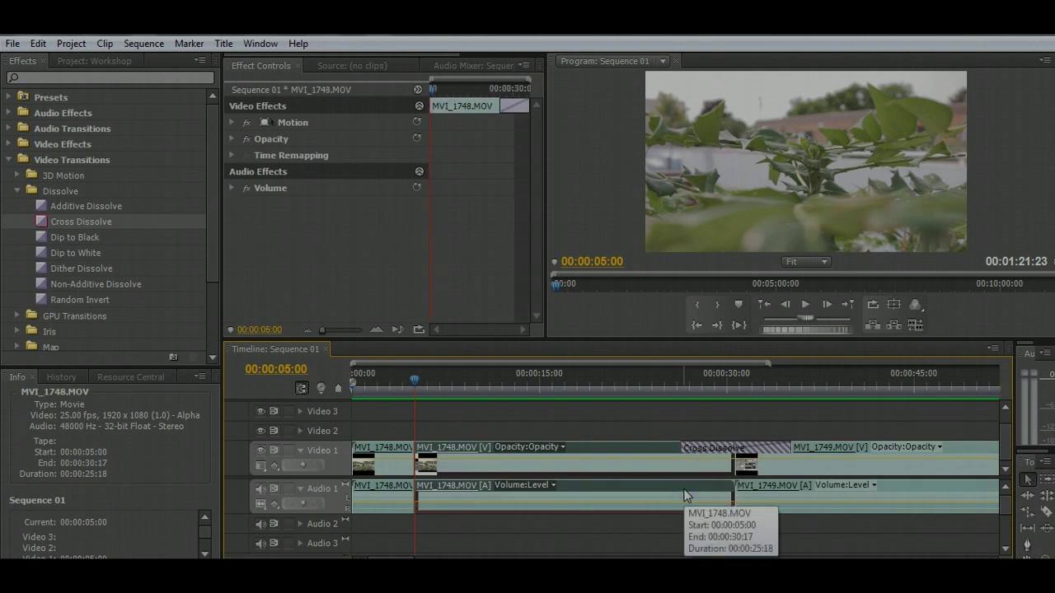
left_click(389, 494)
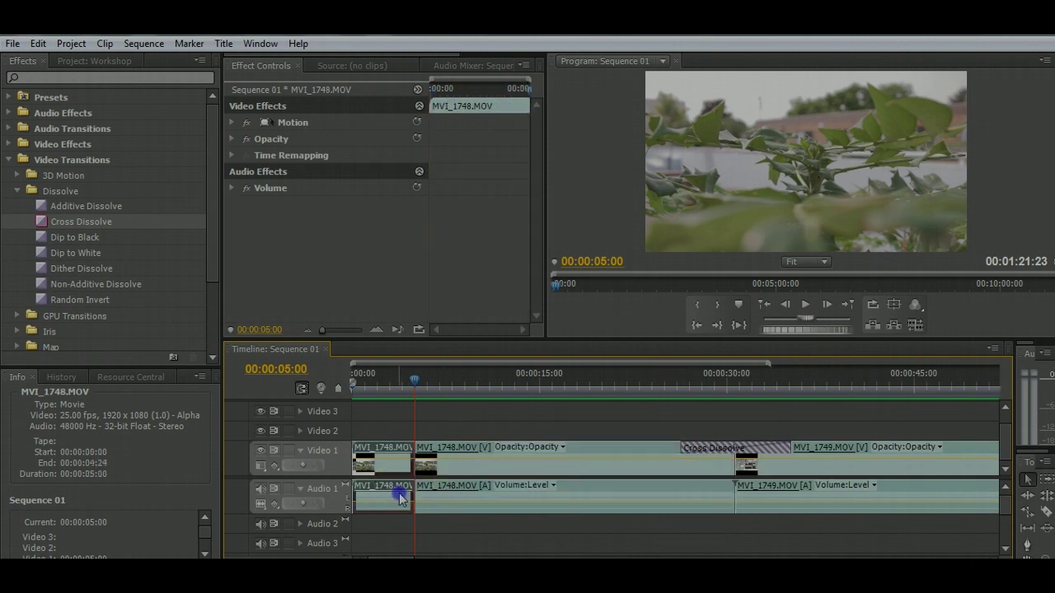
left_click(395, 452)
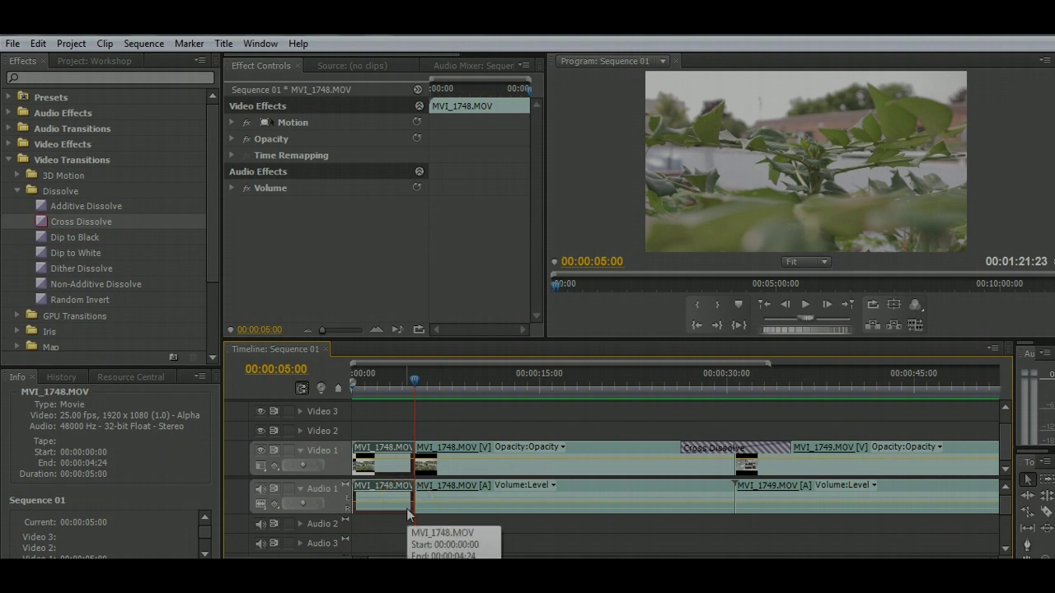
key("Delete")
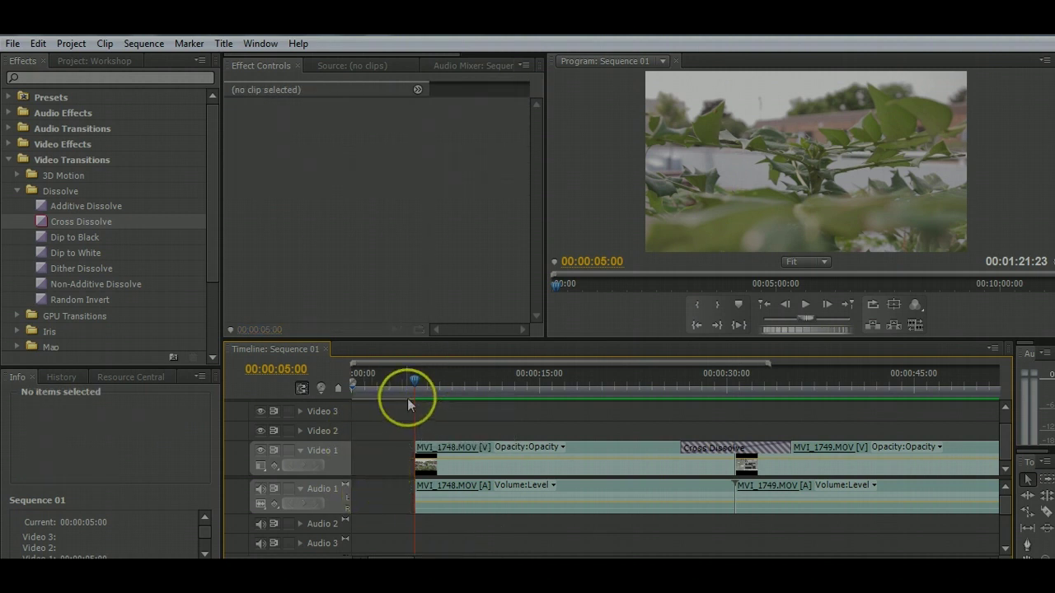
Ripple delete the empty gap before MVI_1748 on Video 1, and undo that ripple delete
left_click_drag(415, 382, 333, 389)
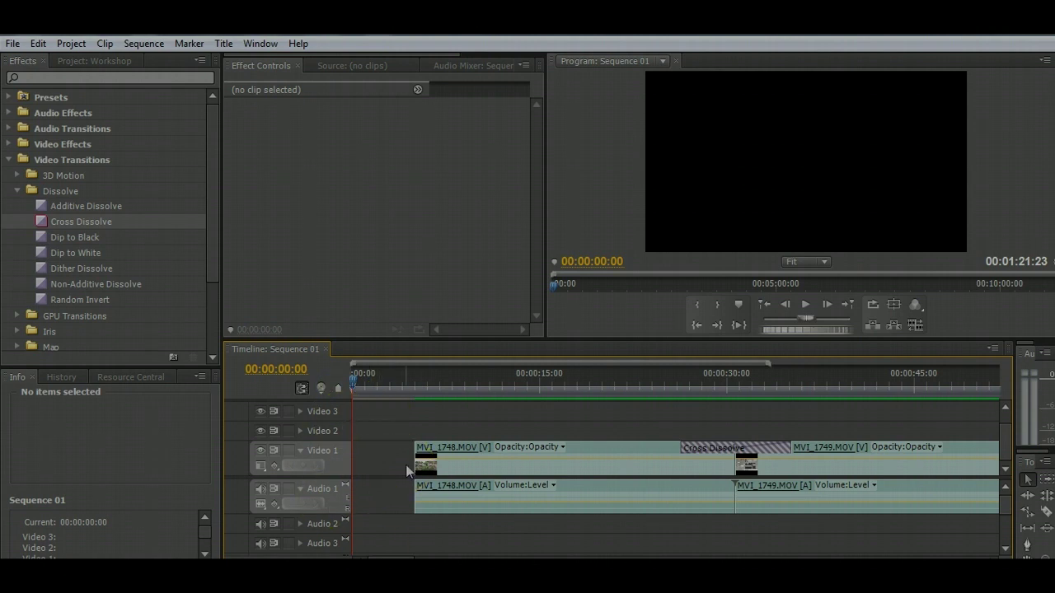
left_click_drag(419, 381, 405, 458)
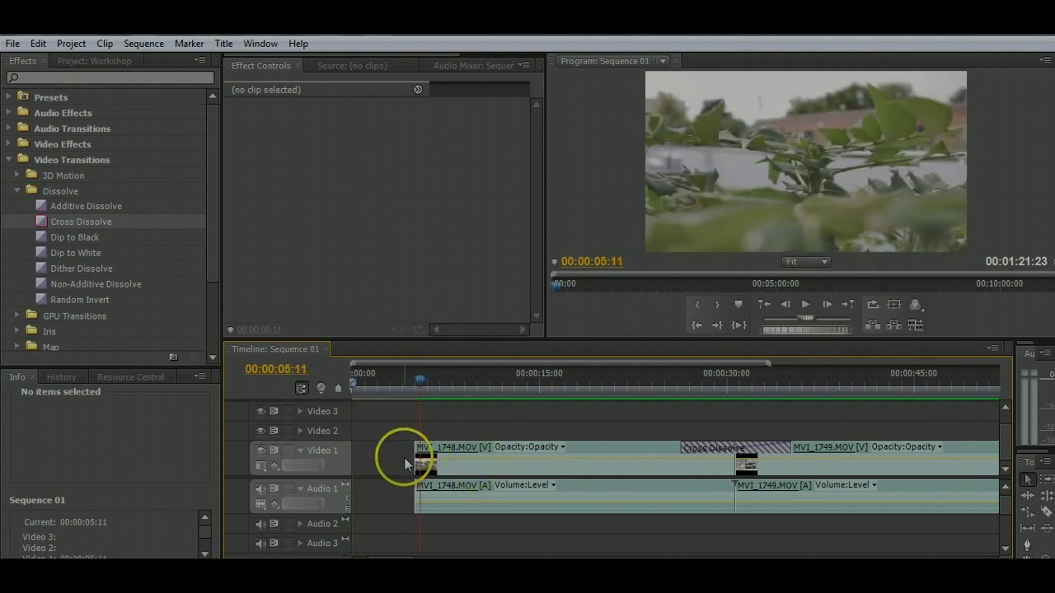
left_click(379, 453)
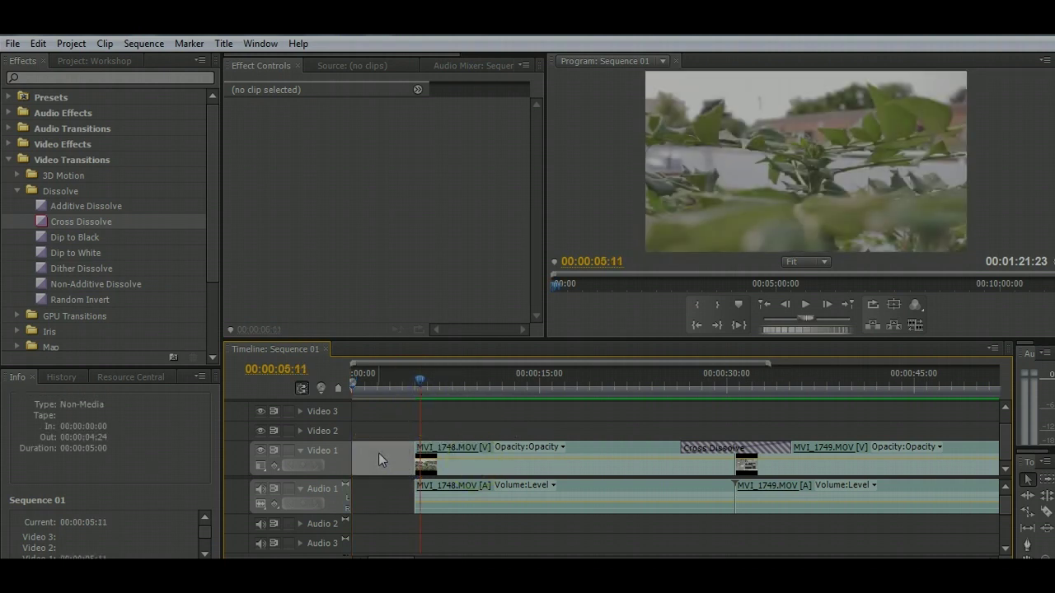
right_click(378, 453)
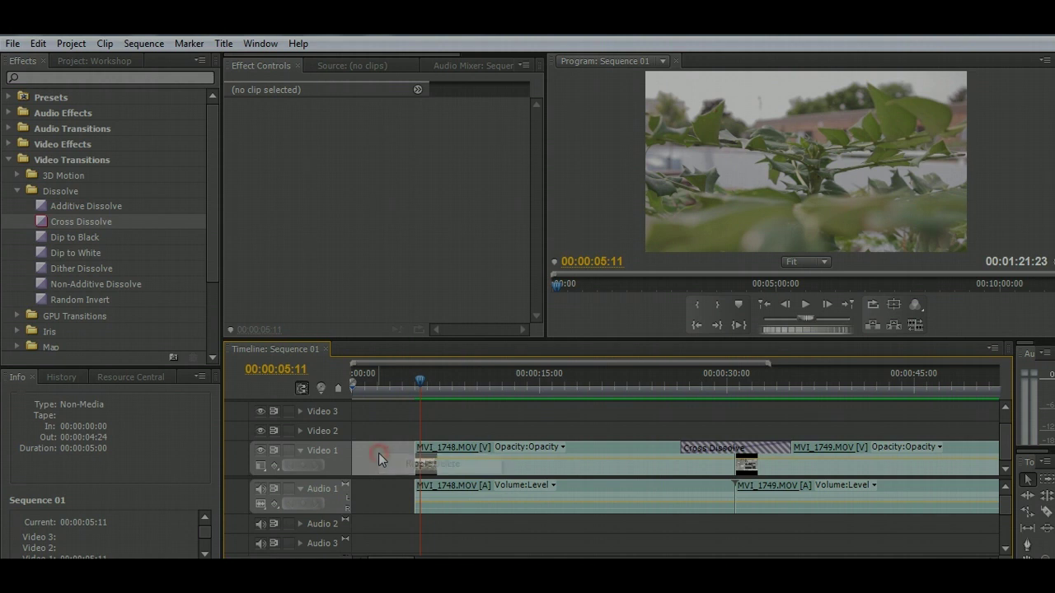
left_click(427, 463)
left_click(418, 386)
left_click_drag(418, 389, 390, 396)
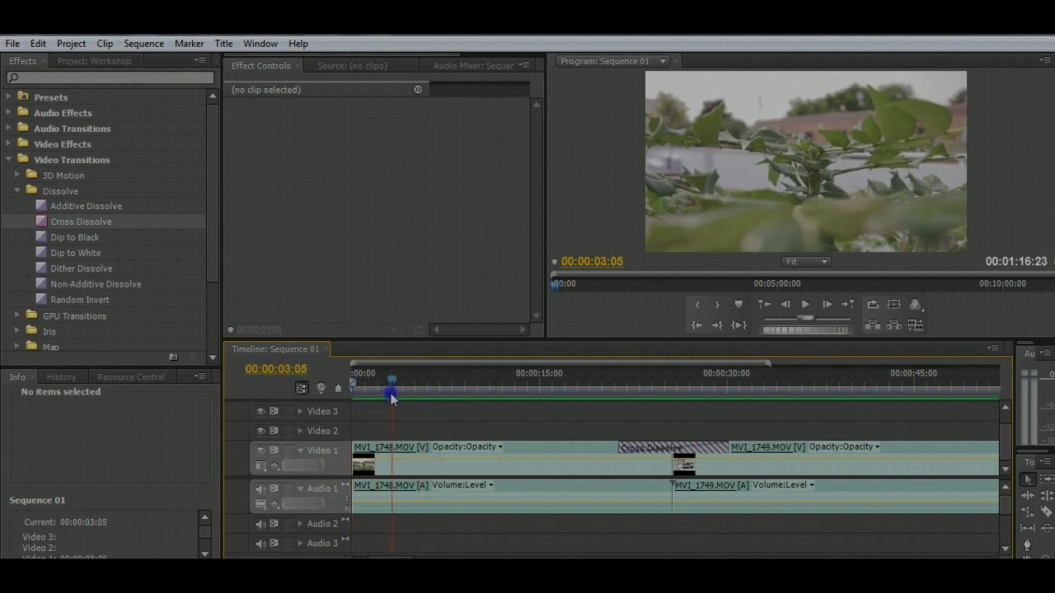
key("ctrl+z")
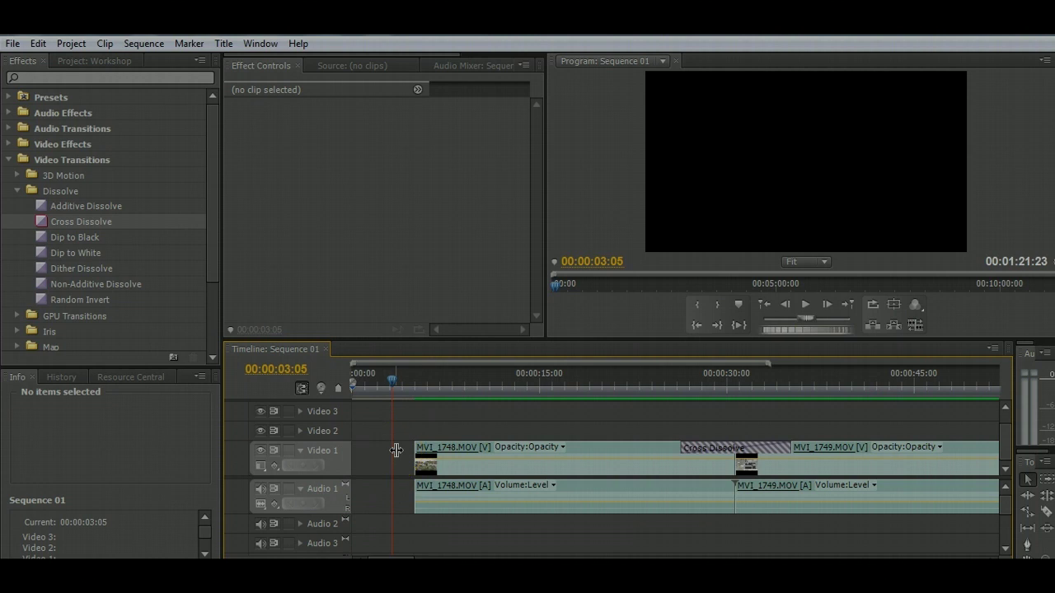
Move the MVI_1748 clip to the start of the sequence and place MVI_1749 directly against its end
left_click(598, 449)
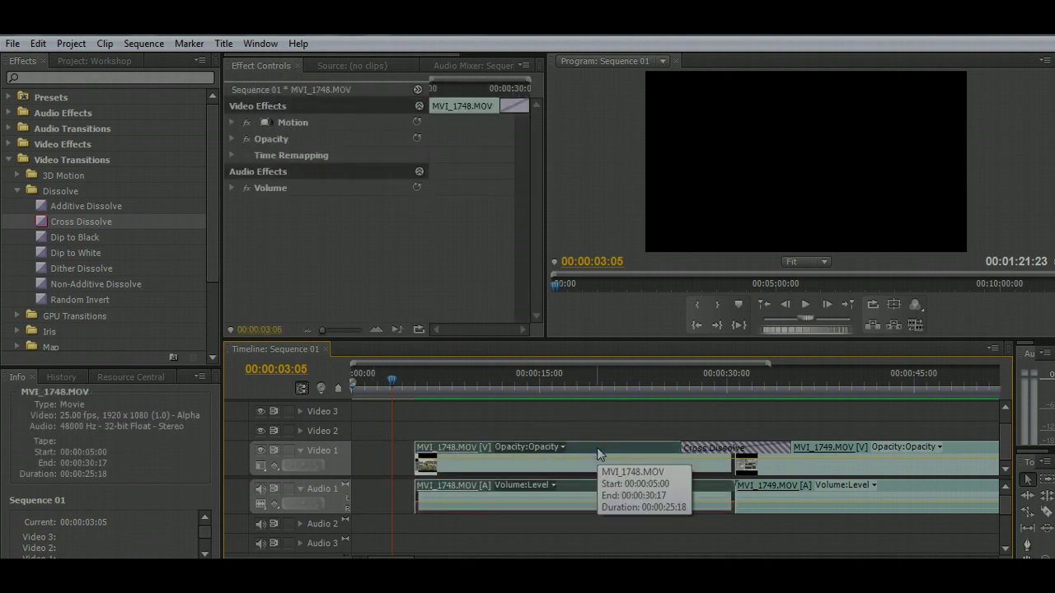
left_click_drag(597, 454, 525, 448)
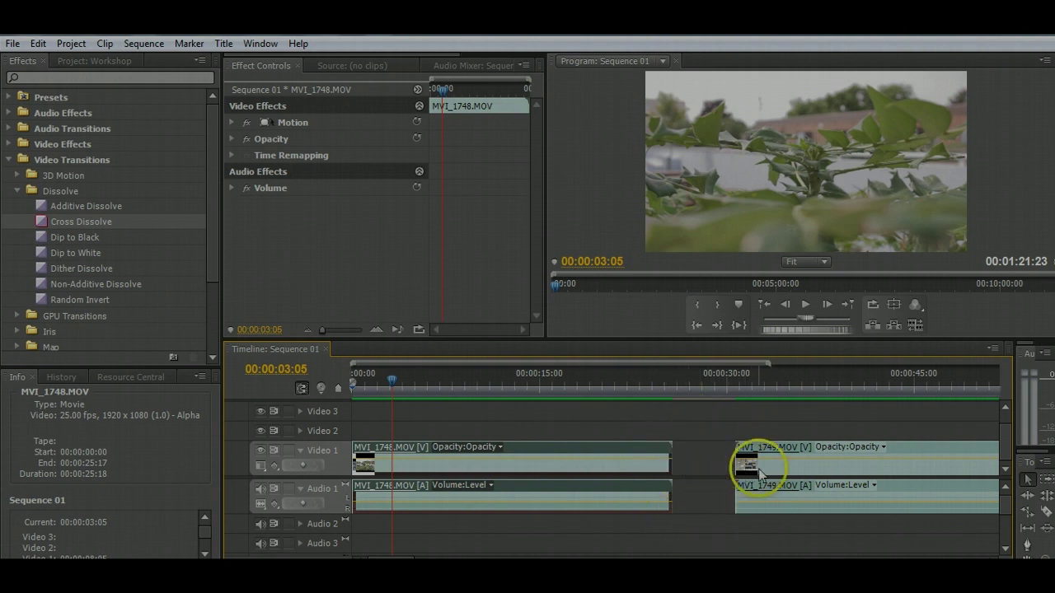
left_click_drag(907, 447, 846, 452)
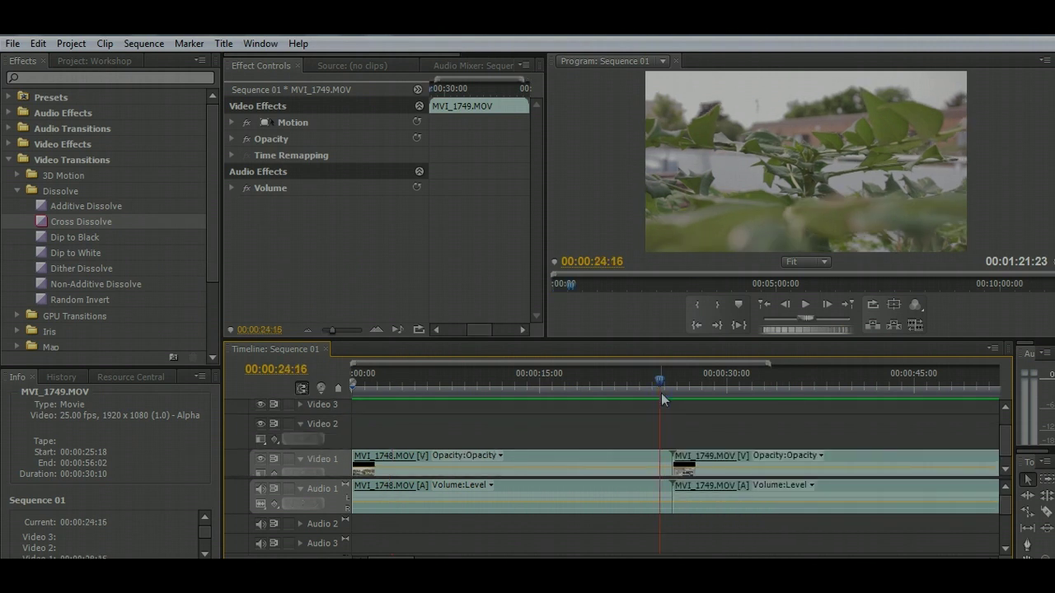
Expand the Audio 2 track in the timeline
left_click(300, 524)
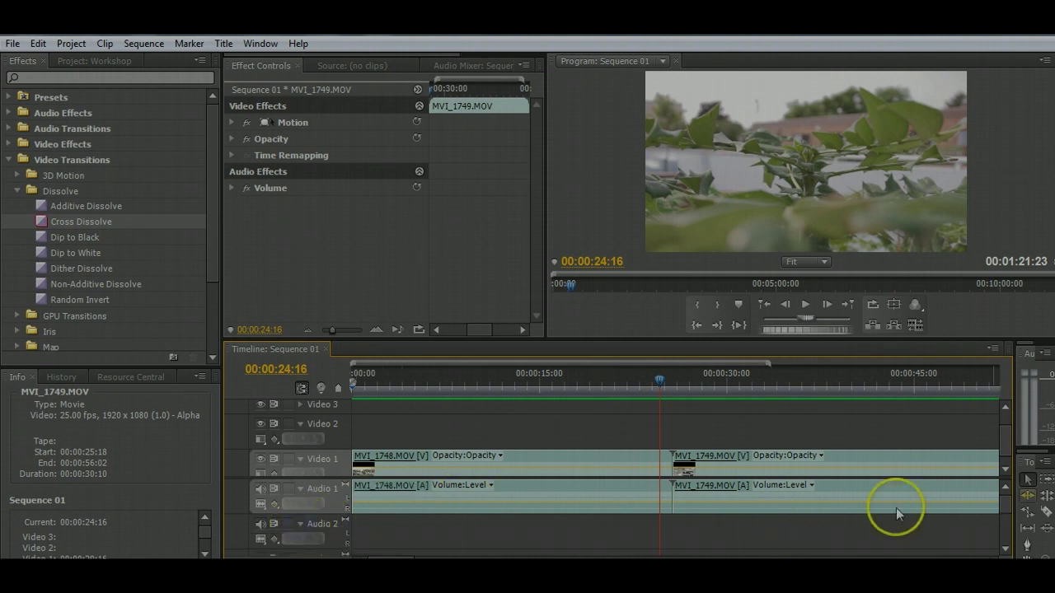
scroll(1006, 503, "down", 1)
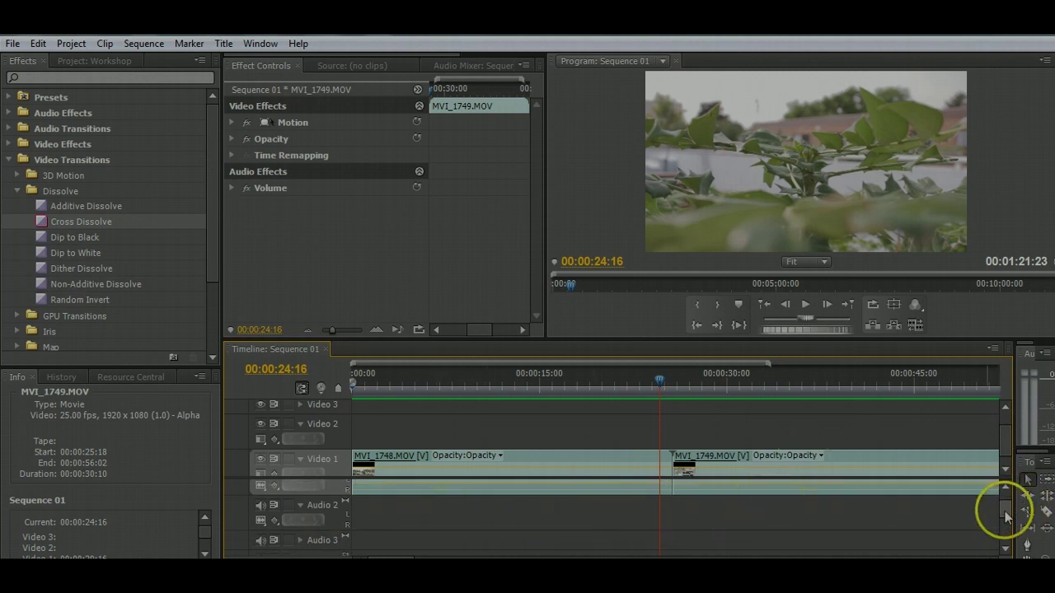
scroll(1006, 512, "up", 1)
scroll(1006, 513, "up", 1)
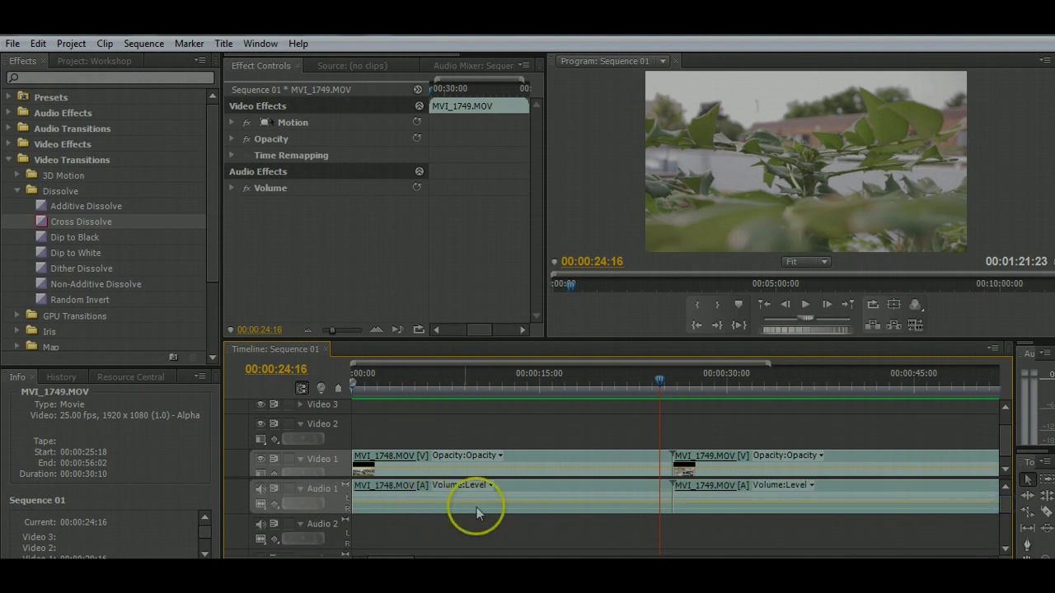
mouse_move(767, 505)
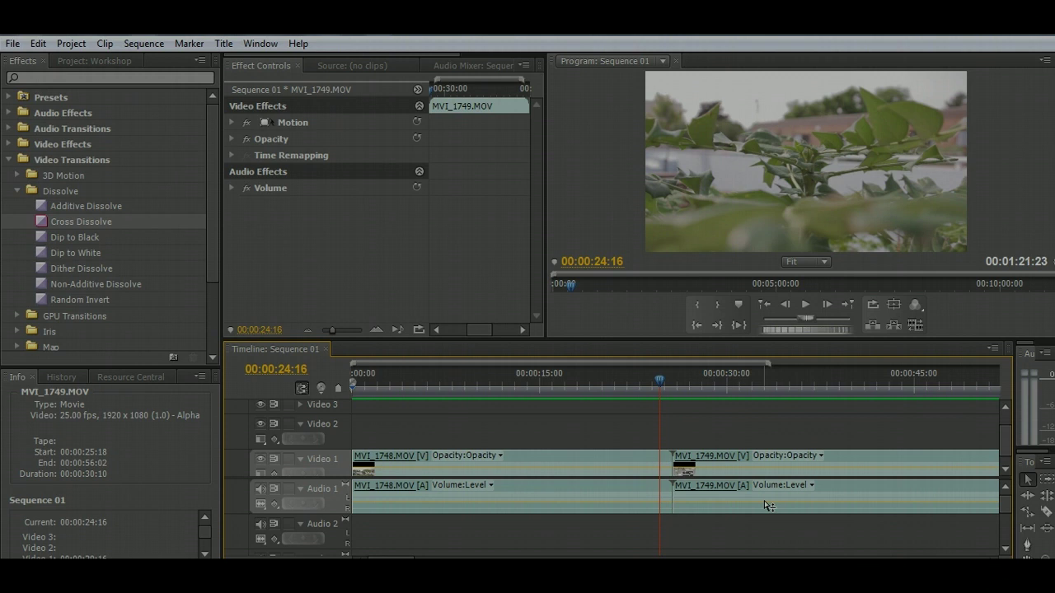
left_click(602, 516)
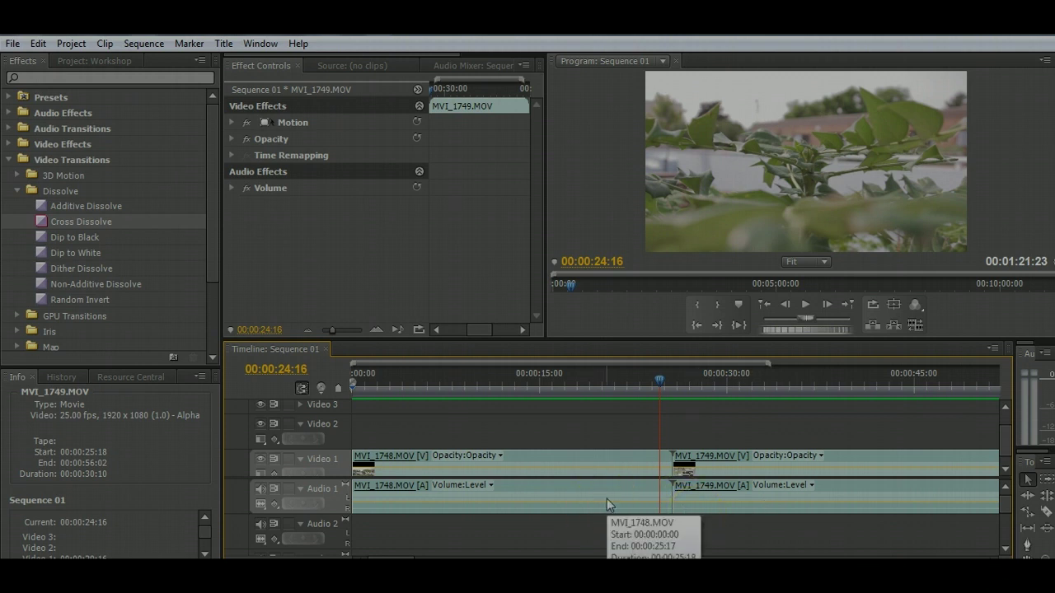
left_click(404, 547)
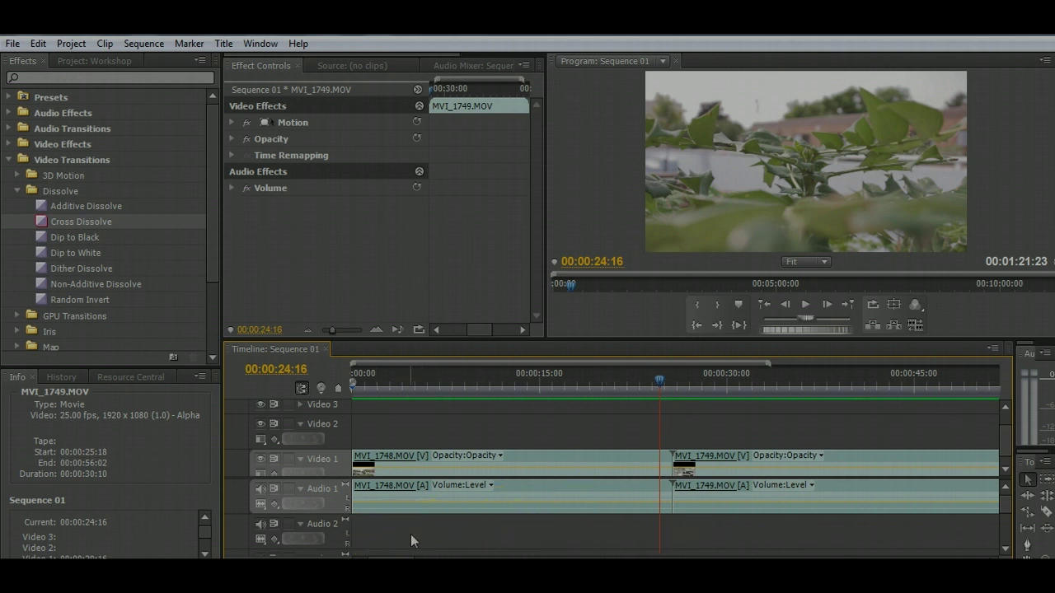
left_click_drag(411, 535, 461, 541)
left_click_drag(503, 516, 474, 511)
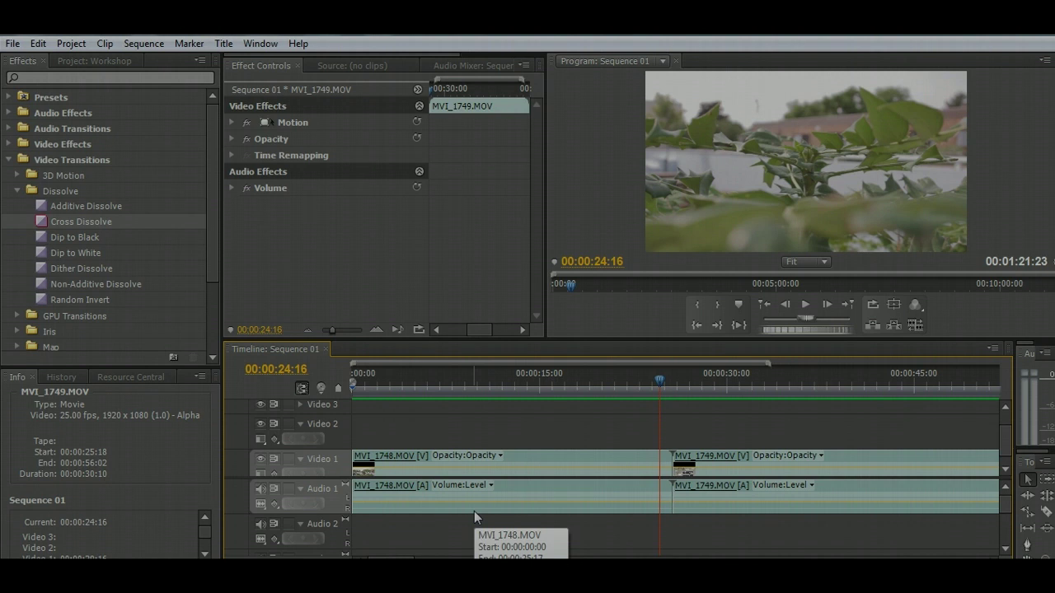
Return the playhead to the start of the sequence and show the project's media list
left_click(474, 517)
key("Home")
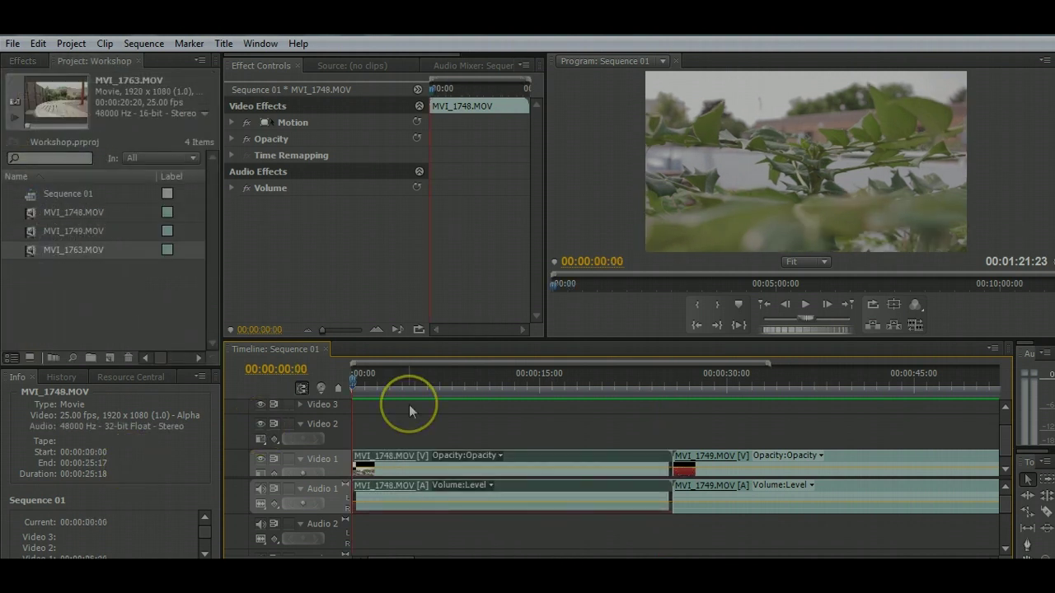
left_click(319, 421)
left_click(164, 530)
Import the Podington_Bear_-_GPiano MP3 from removable drive E: into the project through the computer's file browser
key("super")
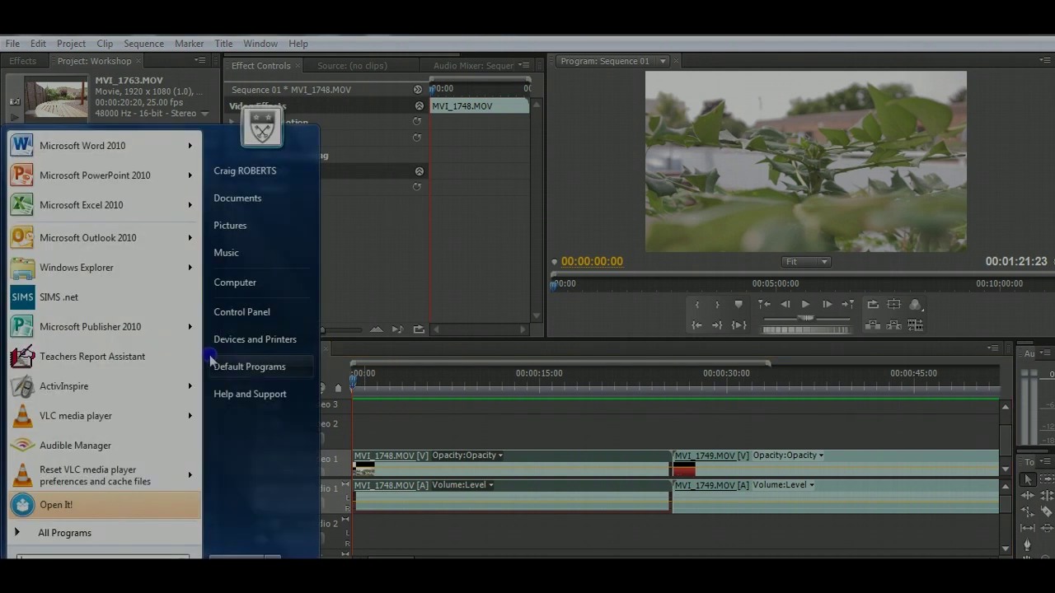
left_click(244, 289)
double_click(793, 287)
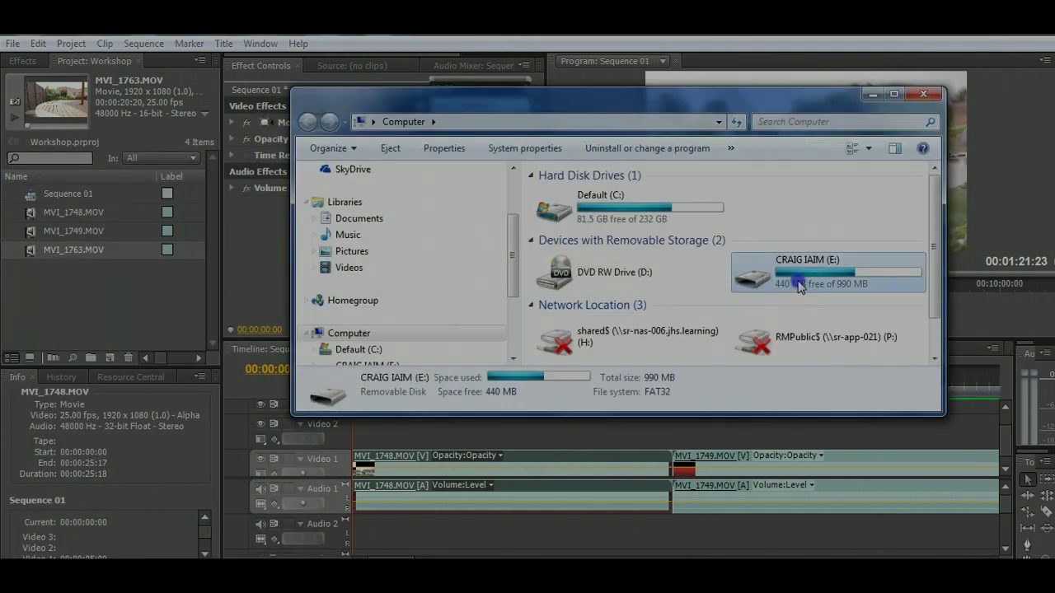
scroll(921, 240, "down", 1)
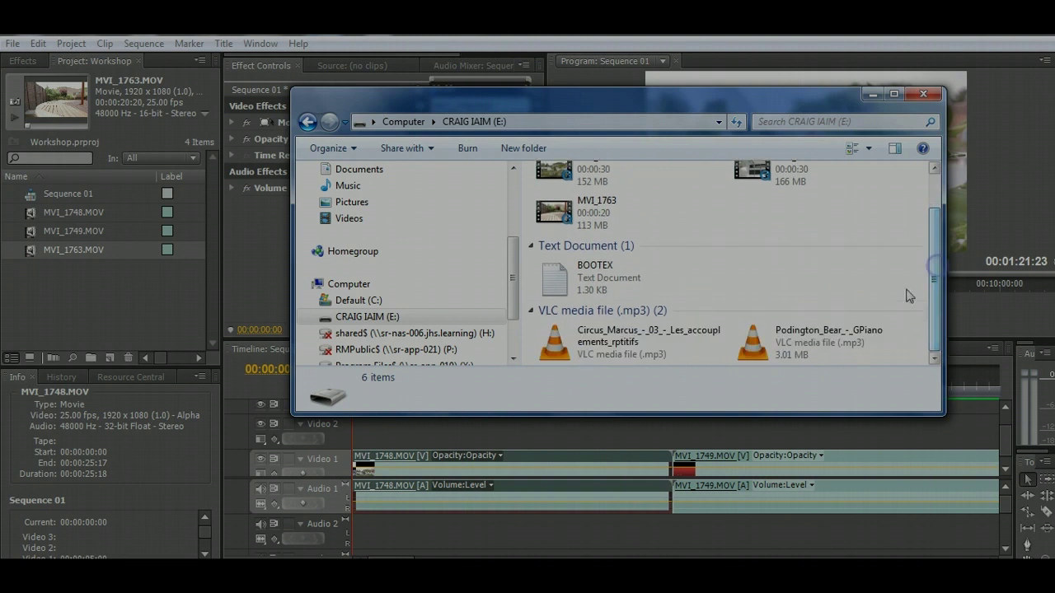
left_click_drag(754, 340, 93, 295)
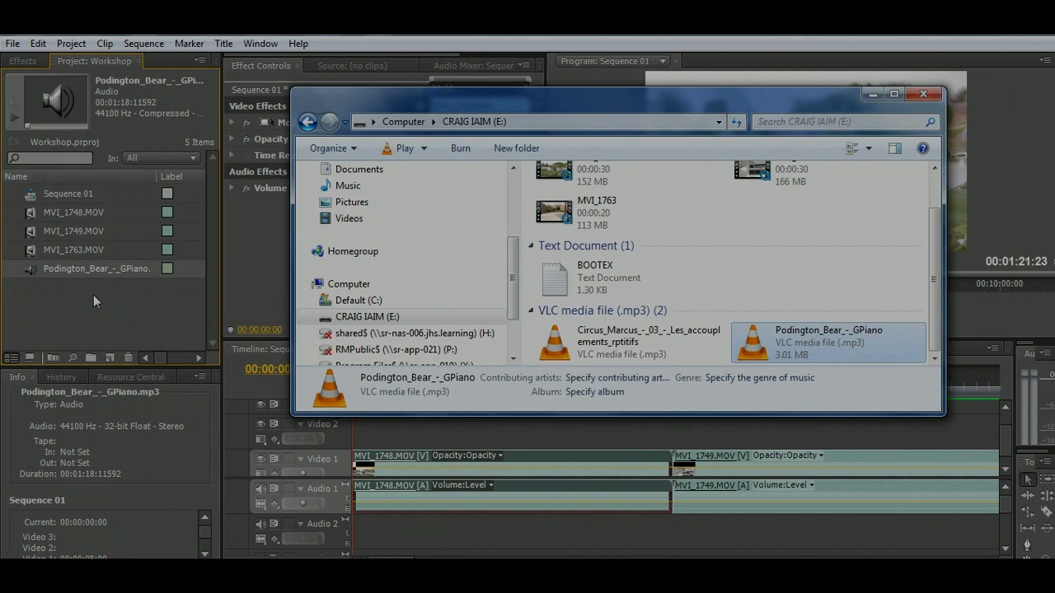
Minimize the file browser and place the Podington_Bear_-_GPiano.mp3 music on Audio 2 at the start of the sequence
left_click(873, 94)
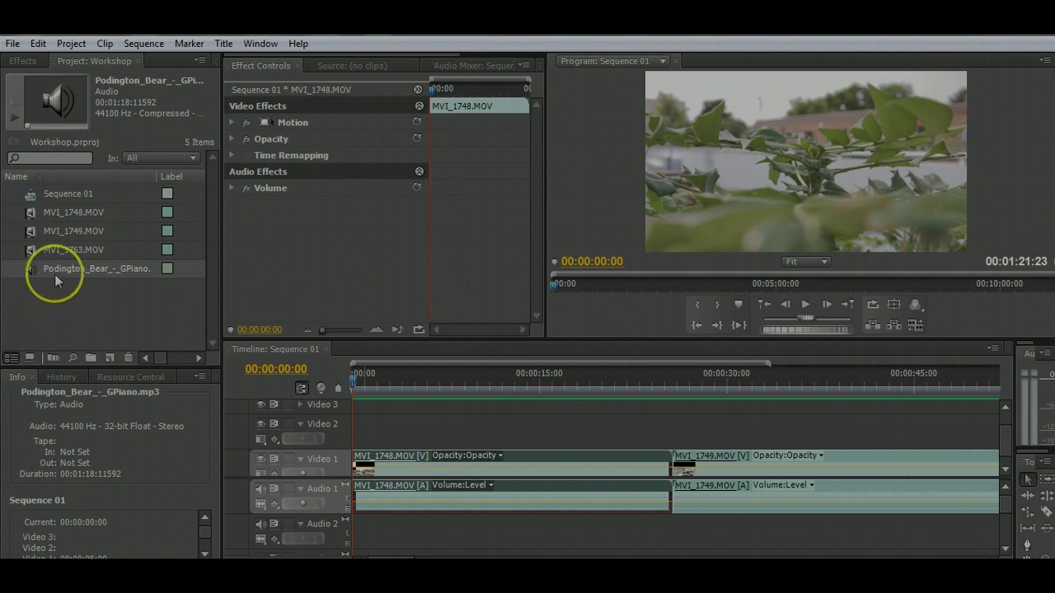
left_click_drag(30, 275, 356, 528)
left_click_drag(526, 526, 584, 534)
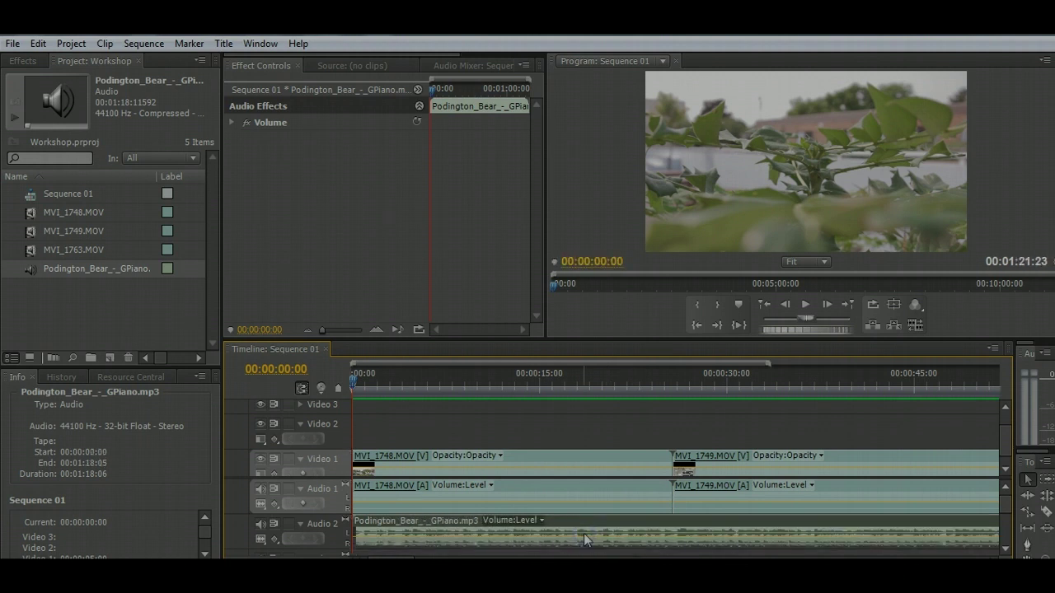
Play the sequence to check the added music and its audio levels, stopping at about 23 seconds
left_click(383, 436)
left_click(803, 312)
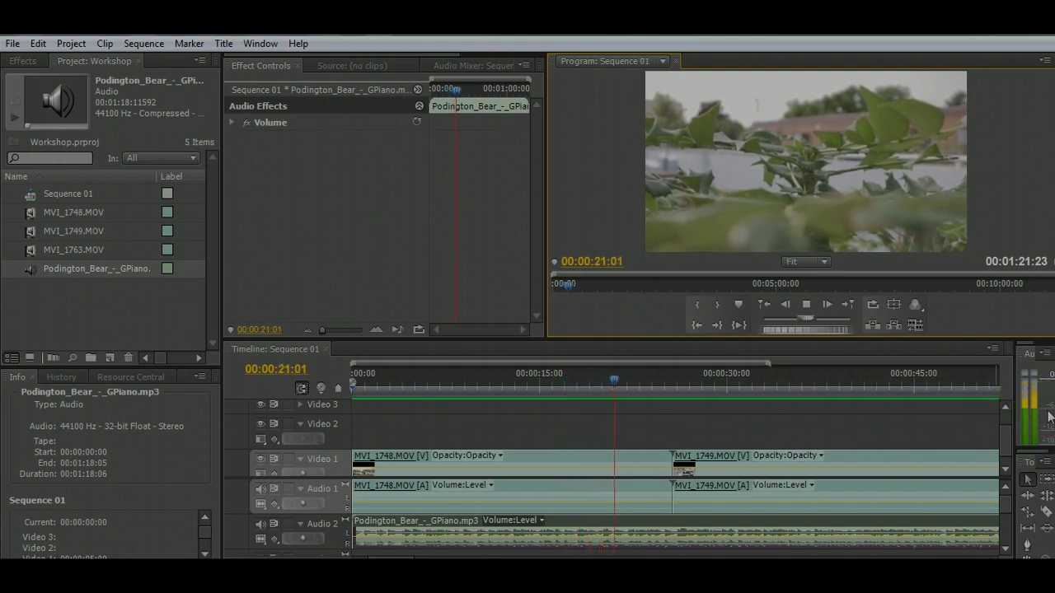
left_click(892, 339)
left_click(806, 304)
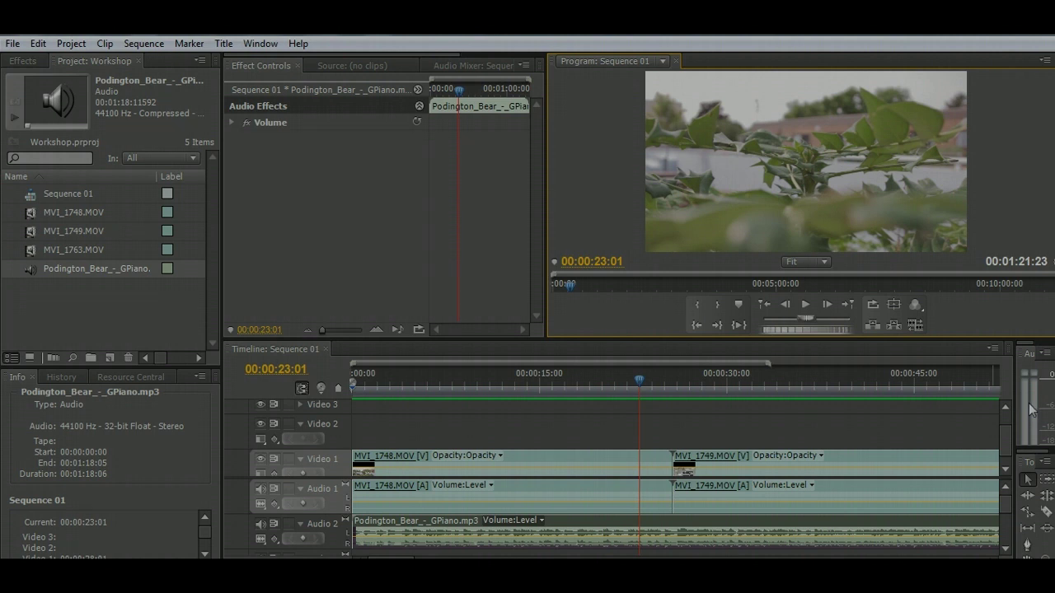
Move the playhead to 00:00:25:17 and split the music clip on Audio 2 there with the Razor tool
left_click_drag(706, 523, 666, 537)
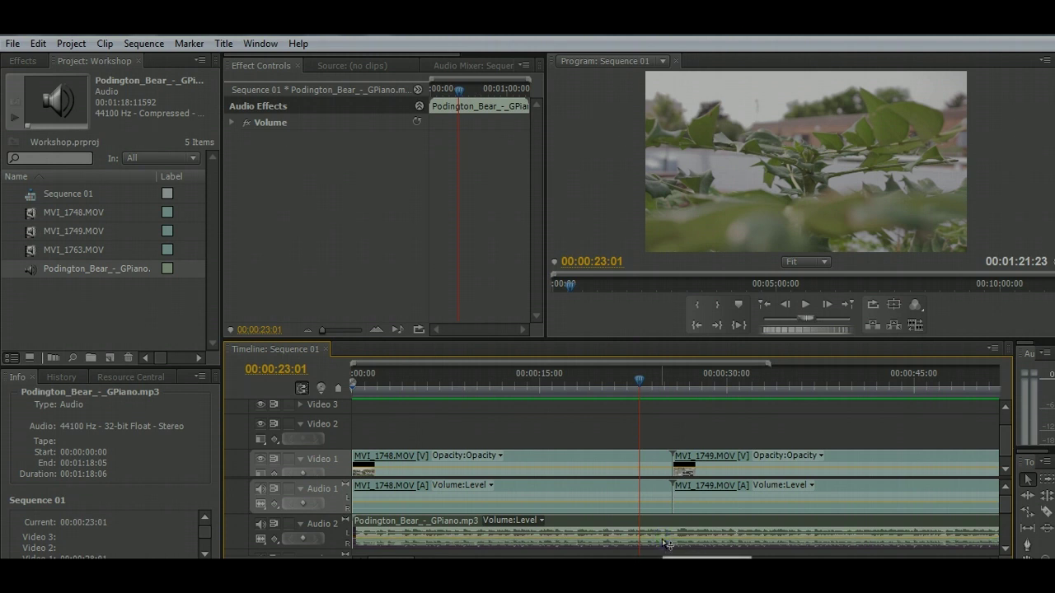
mouse_move(1008, 499)
left_mouse_down()
mouse_move(1007, 511)
mouse_move(1008, 501)
left_mouse_up()
left_click(590, 541)
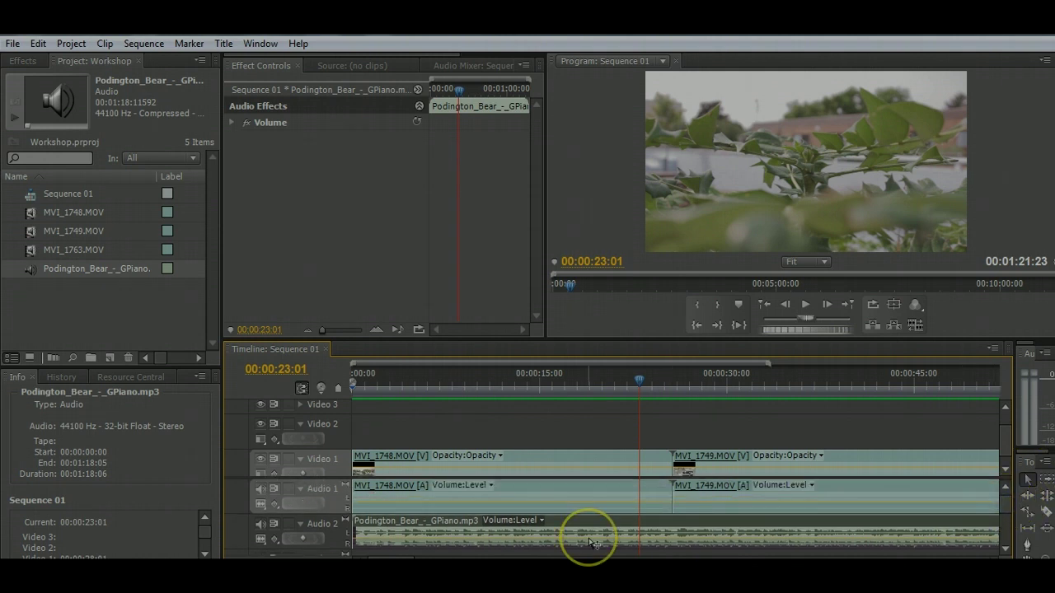
left_click(637, 525)
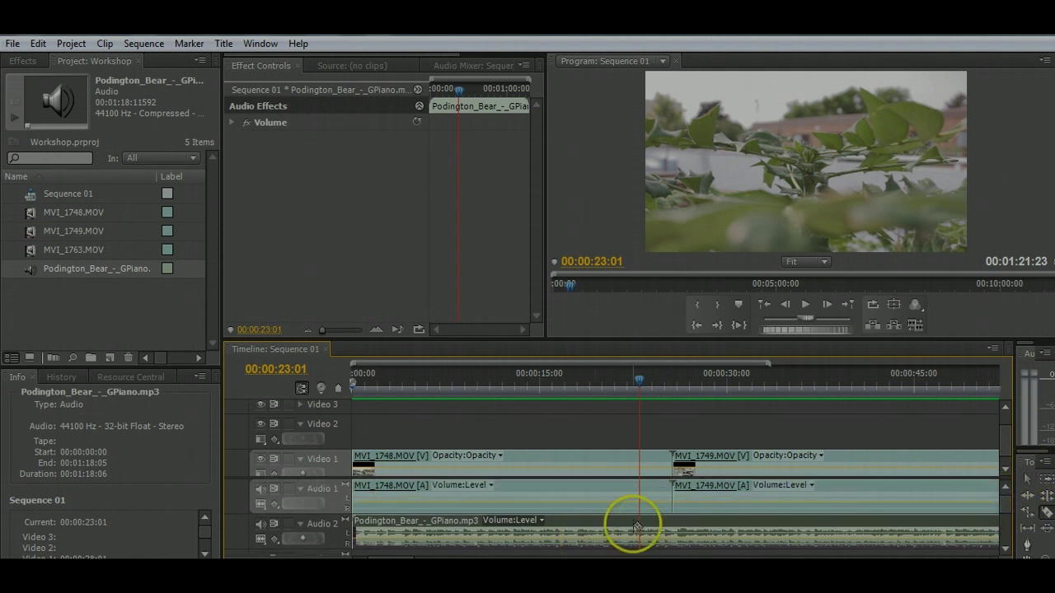
left_click_drag(637, 525, 677, 527)
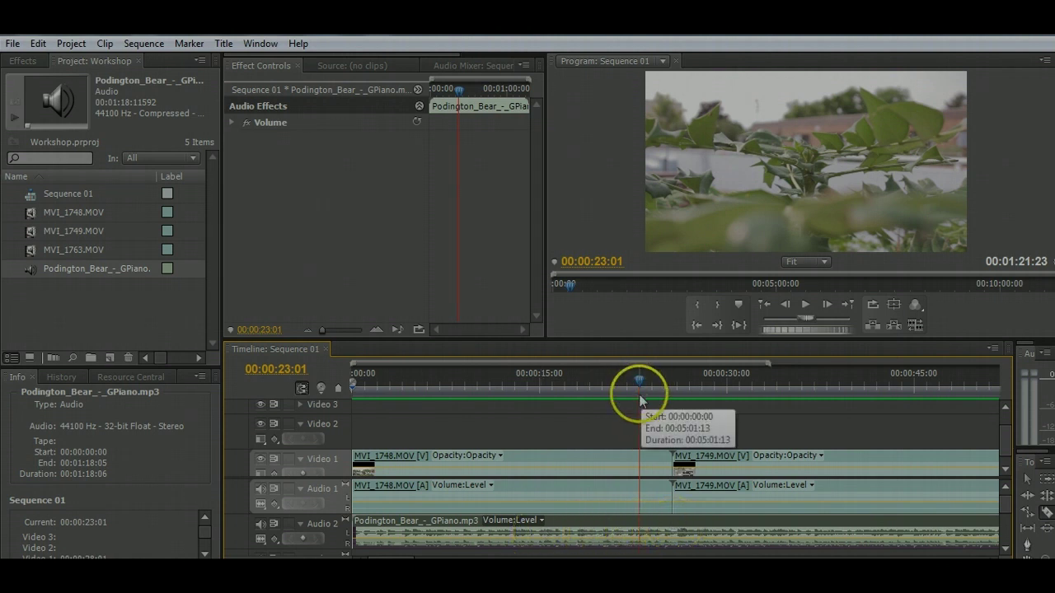
left_click_drag(640, 402, 674, 391)
left_click(676, 509)
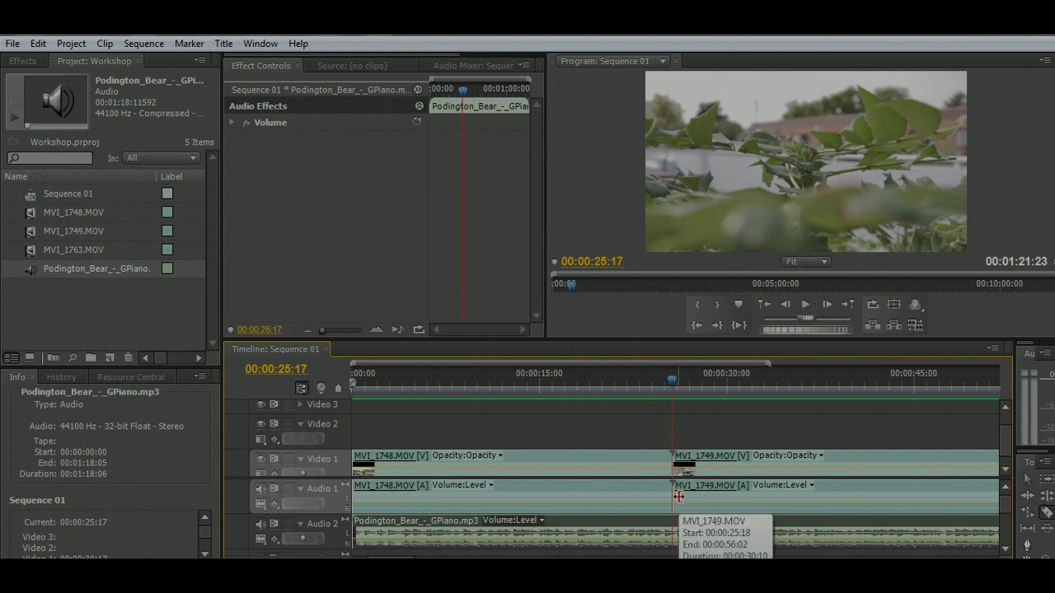
left_click(674, 527)
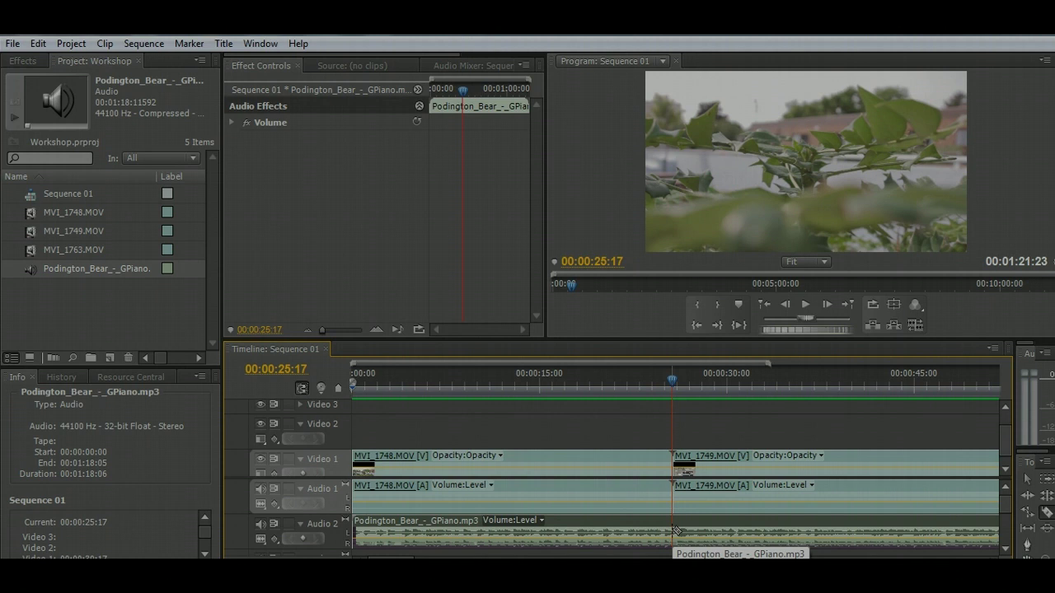
left_click(674, 529)
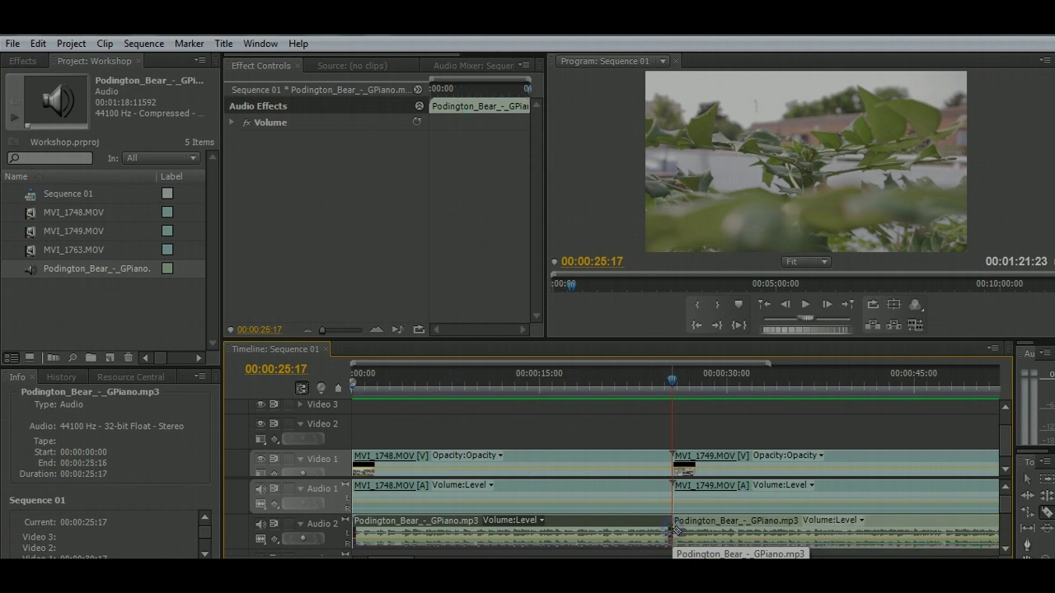
Switch to the Selection tool and delete the part of the Audio 2 music after the cut
left_click(716, 538)
key("v")
left_click(715, 537)
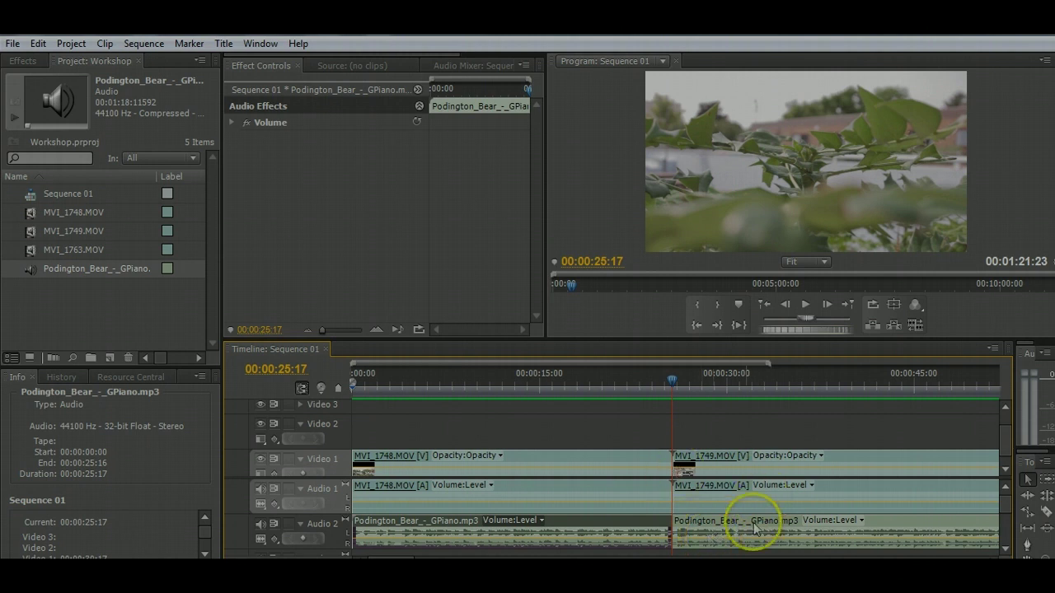
left_click(875, 523)
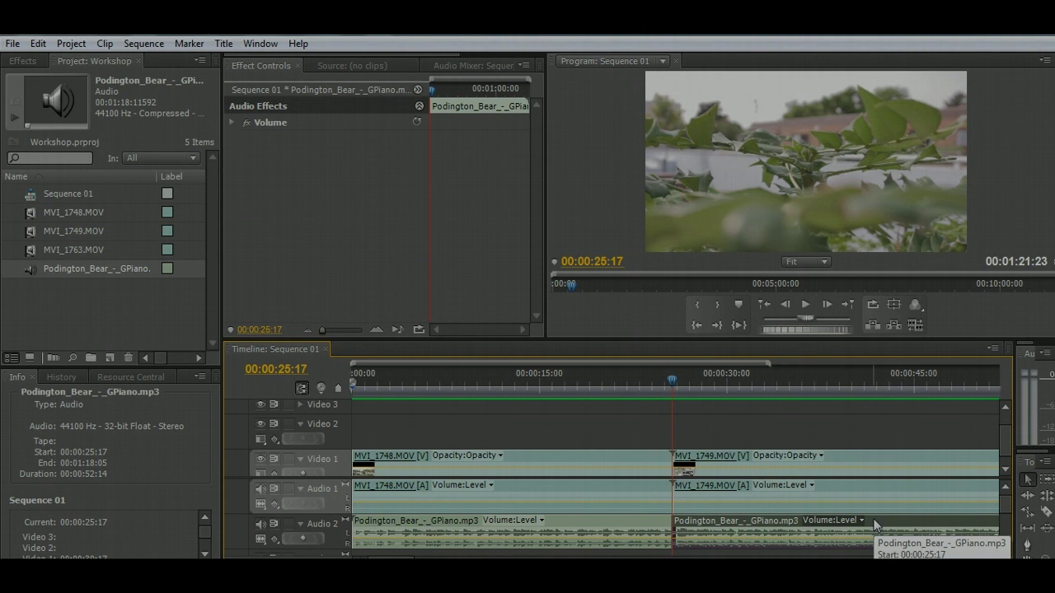
key("Delete")
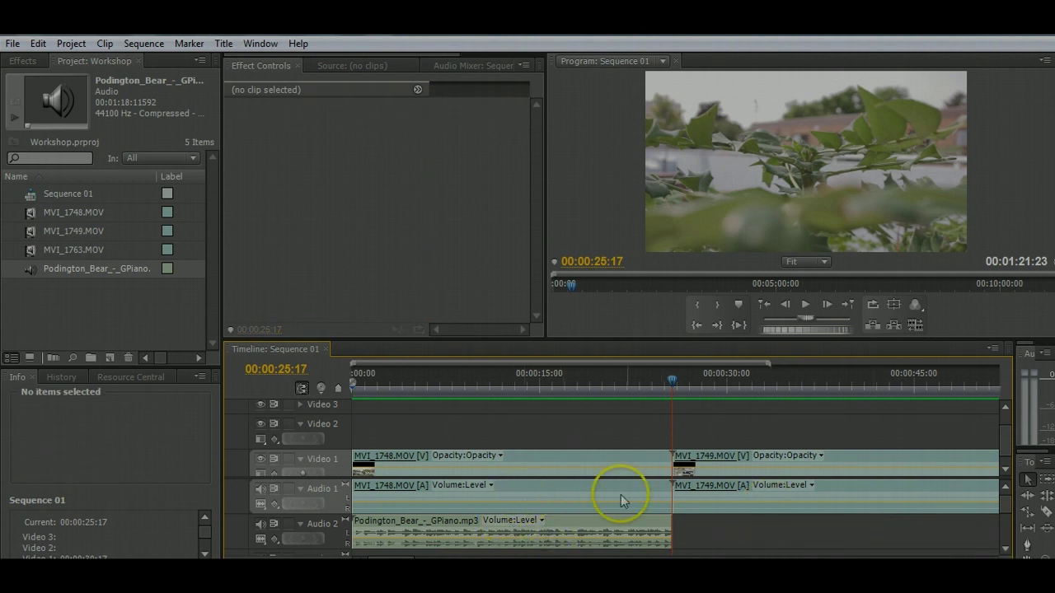
Move the remaining music clip on Audio 2 so it starts beneath the beginning of MVI_1749 at 00:00:25:18
left_click(589, 523)
left_click_drag(589, 523, 911, 517)
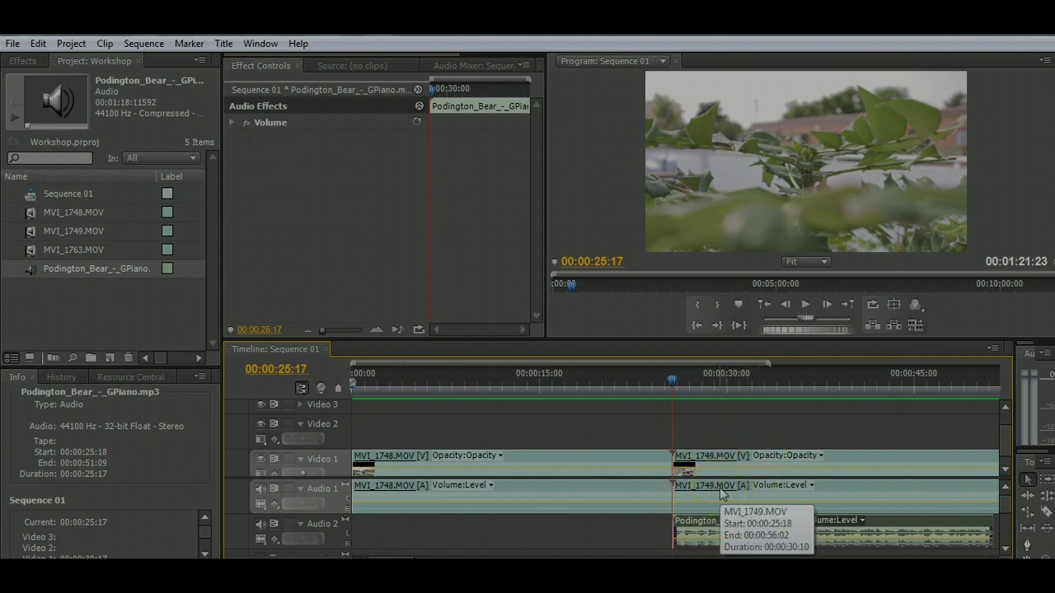
left_click(721, 495)
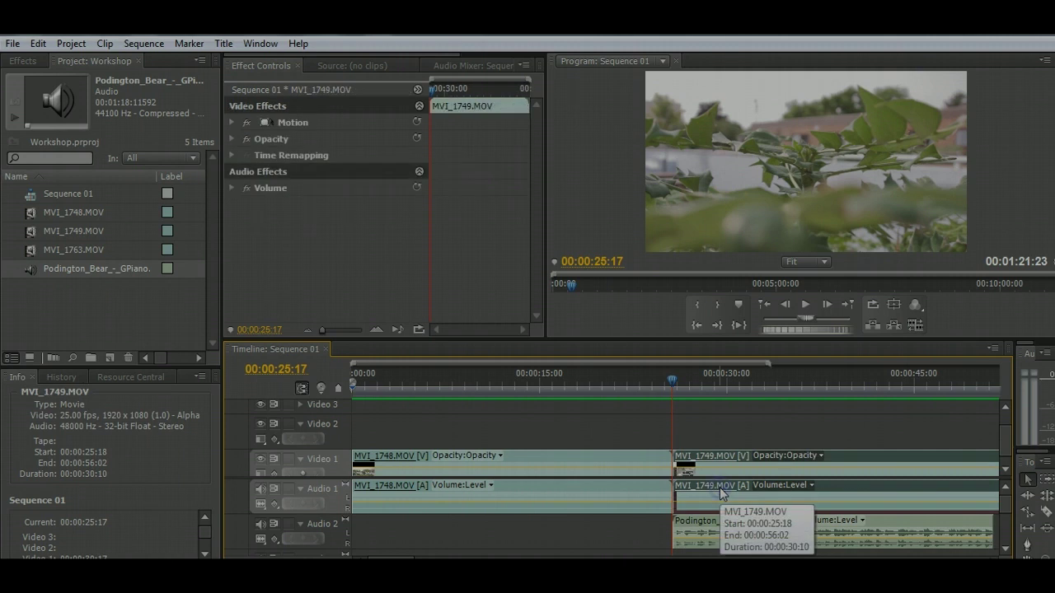
left_click(622, 528)
left_click(876, 481)
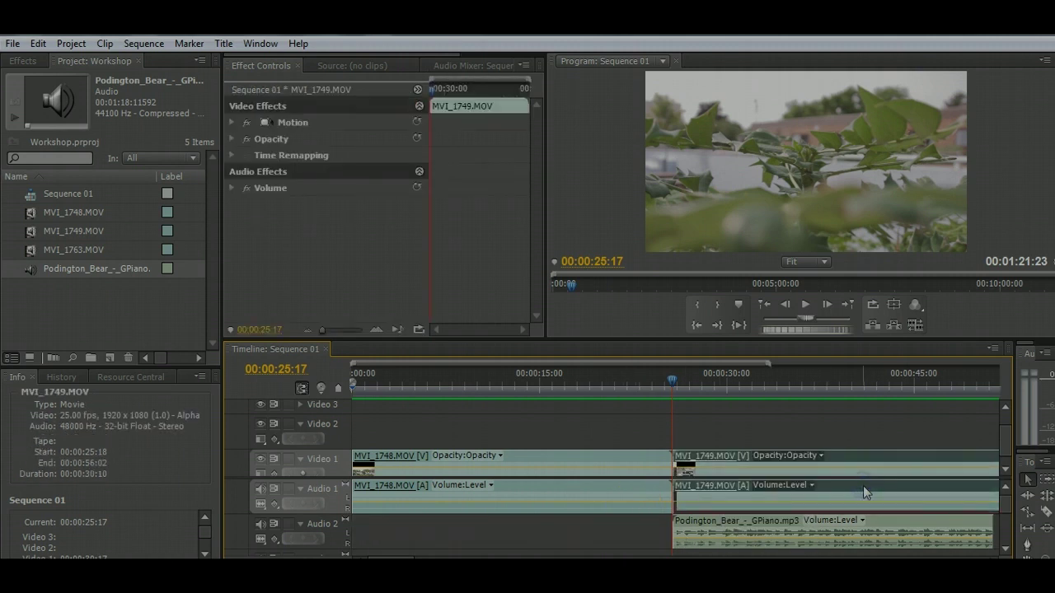
left_click_drag(845, 513, 847, 490)
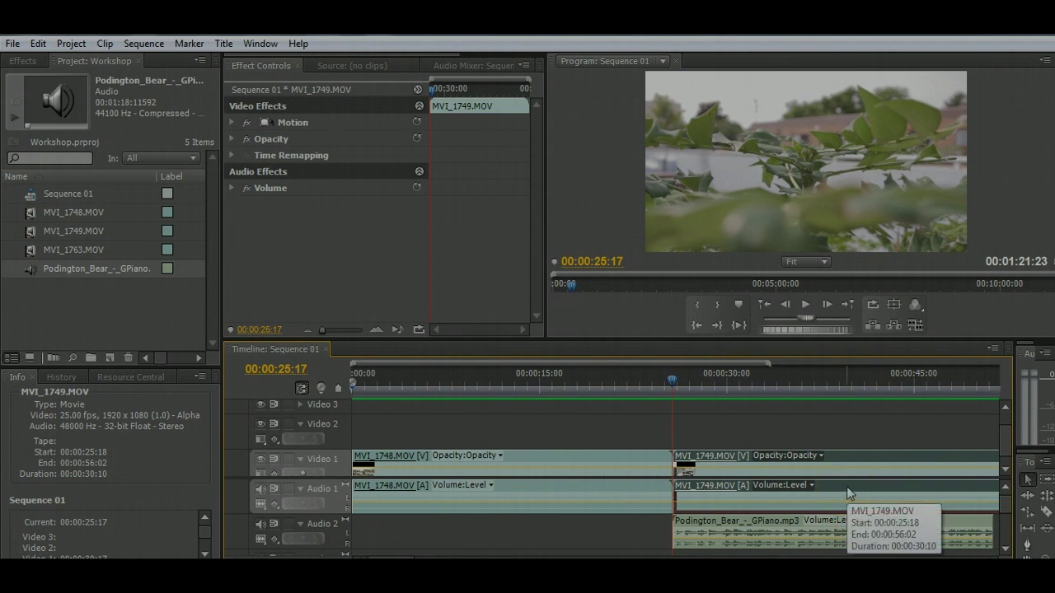
left_click(828, 464)
mouse_move(829, 464)
left_mouse_down()
mouse_move(838, 479)
mouse_move(829, 454)
mouse_move(838, 456)
mouse_move(841, 487)
mouse_move(837, 469)
left_mouse_up()
left_click(835, 486)
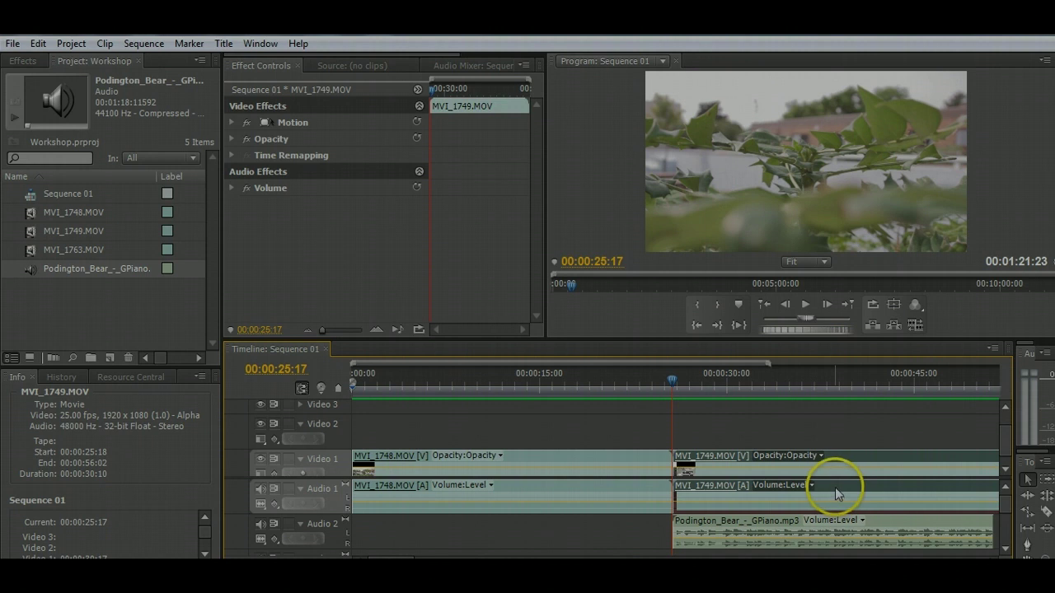
left_click(635, 471)
Select the MVI_1749 clip in the timeline and unlink its video from its audio
left_click(819, 488)
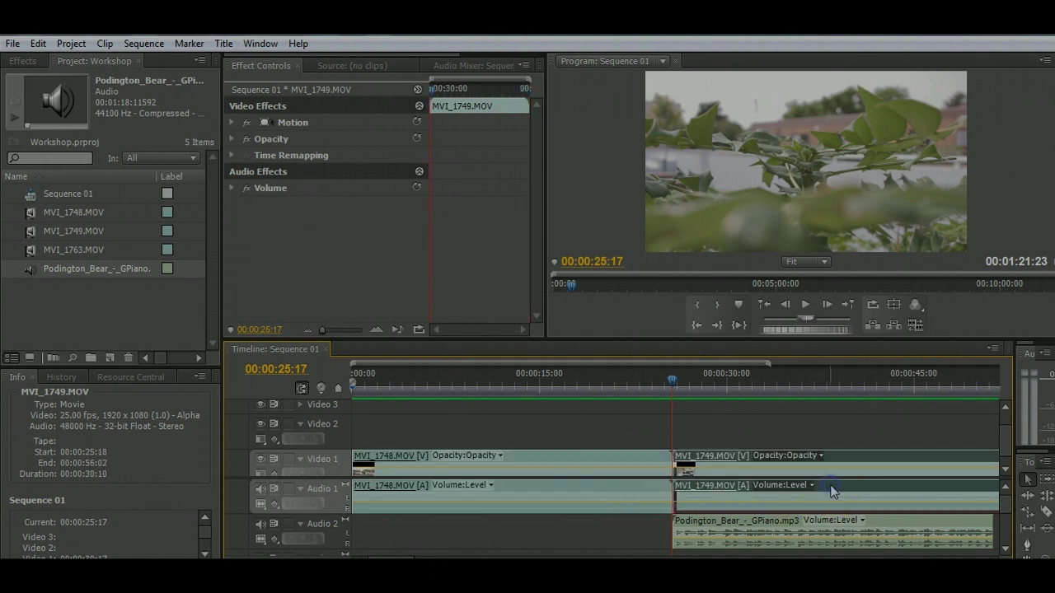
left_click_drag(841, 469, 861, 463)
right_click(860, 460)
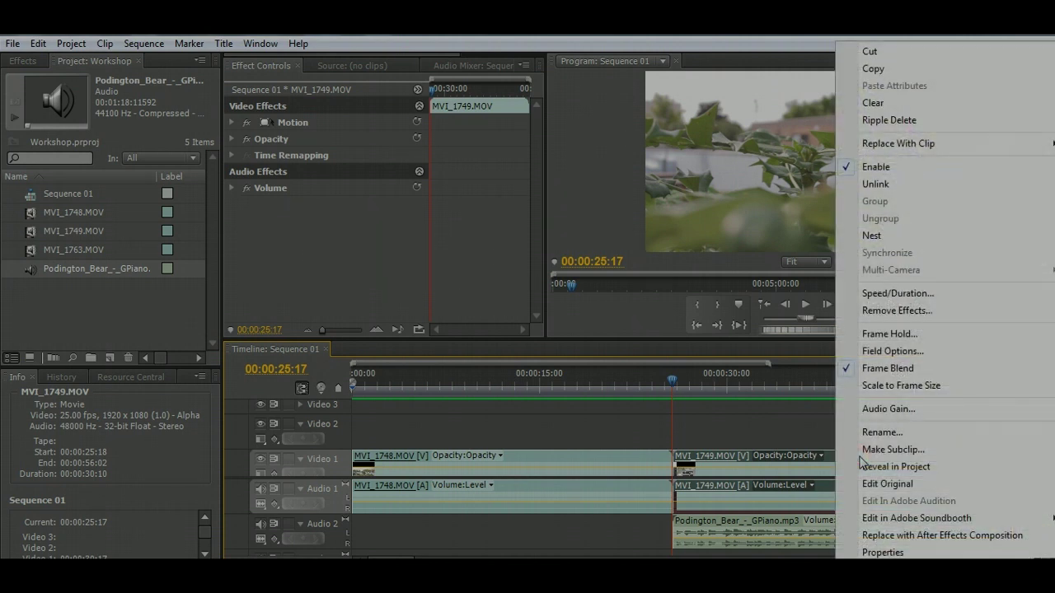
left_click(900, 185)
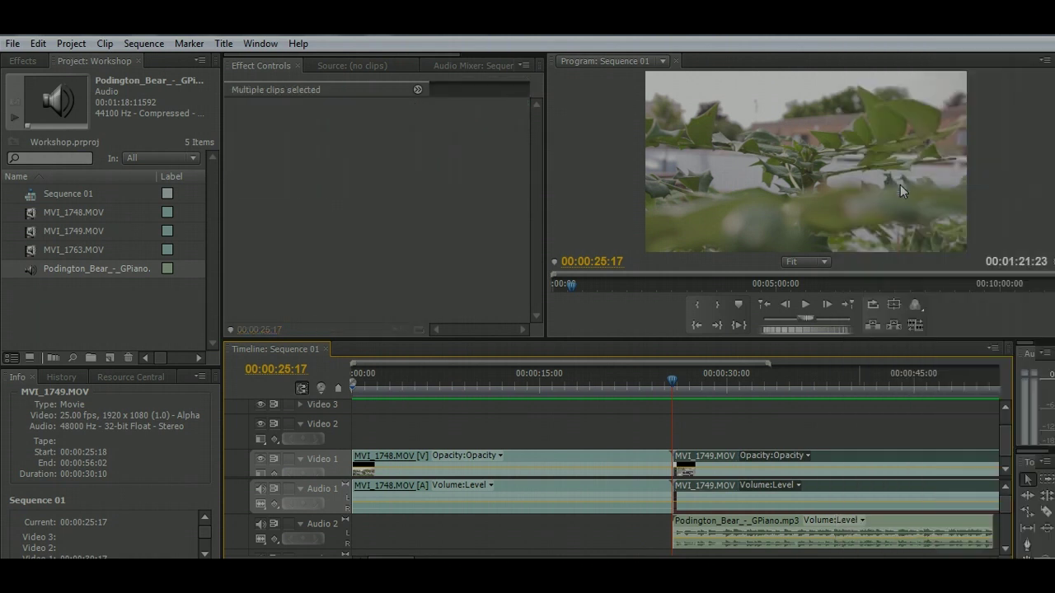
Try moving the unlinked MVI_1749 audio independently on Audio 1 to start at 00:00:17:06, and undo the move
left_click(605, 520)
left_click(846, 489)
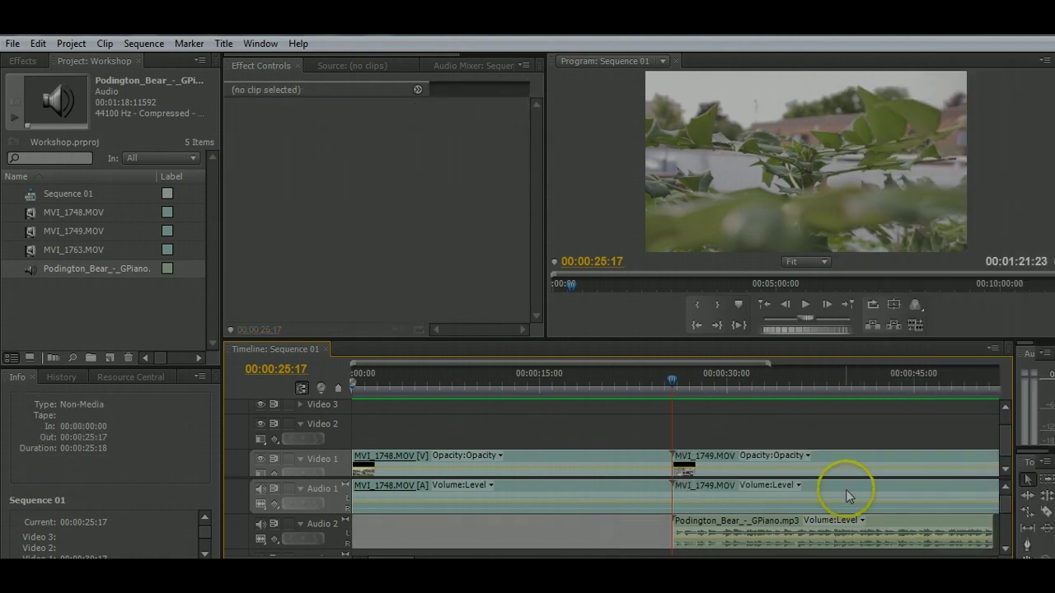
left_click_drag(847, 493, 749, 492)
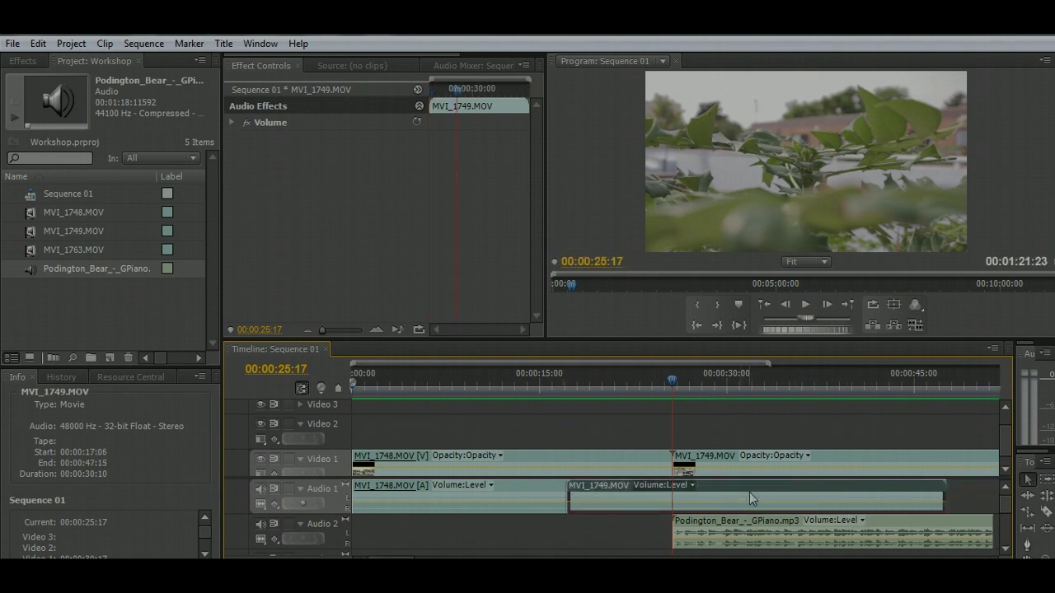
key("ctrl+z")
Delete the MVI_1749 audio from Audio 1 and move the music clip from Audio 2 into its place at 00:00:25:18
left_click(828, 489)
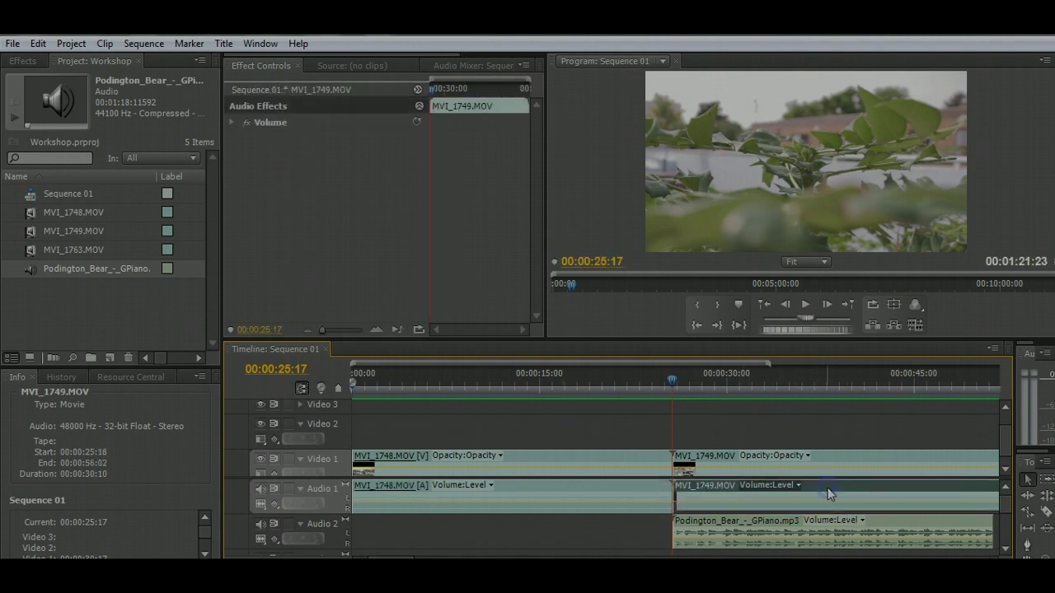
key("Delete")
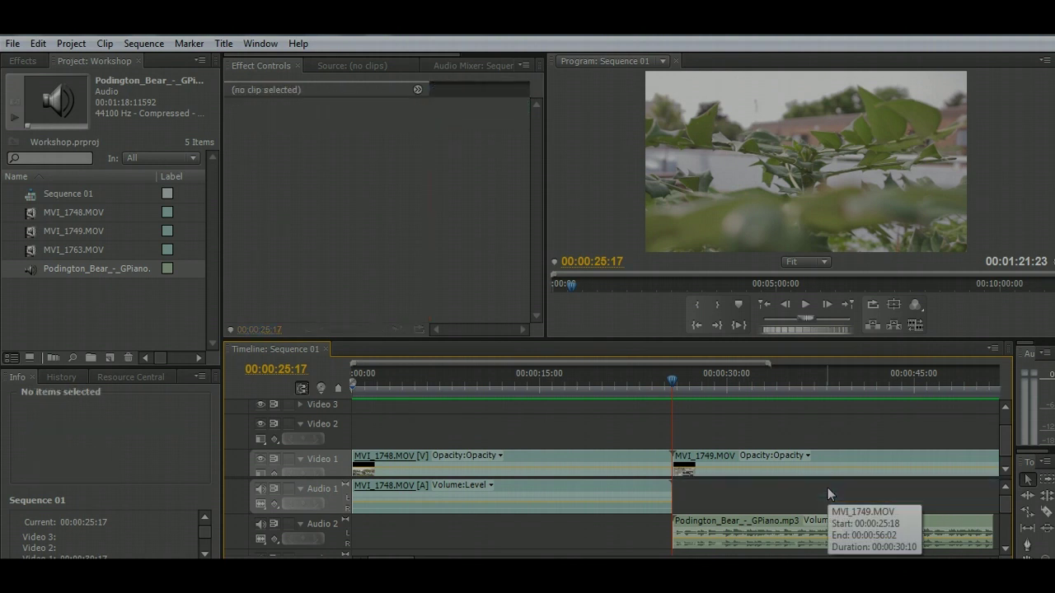
left_click(897, 524)
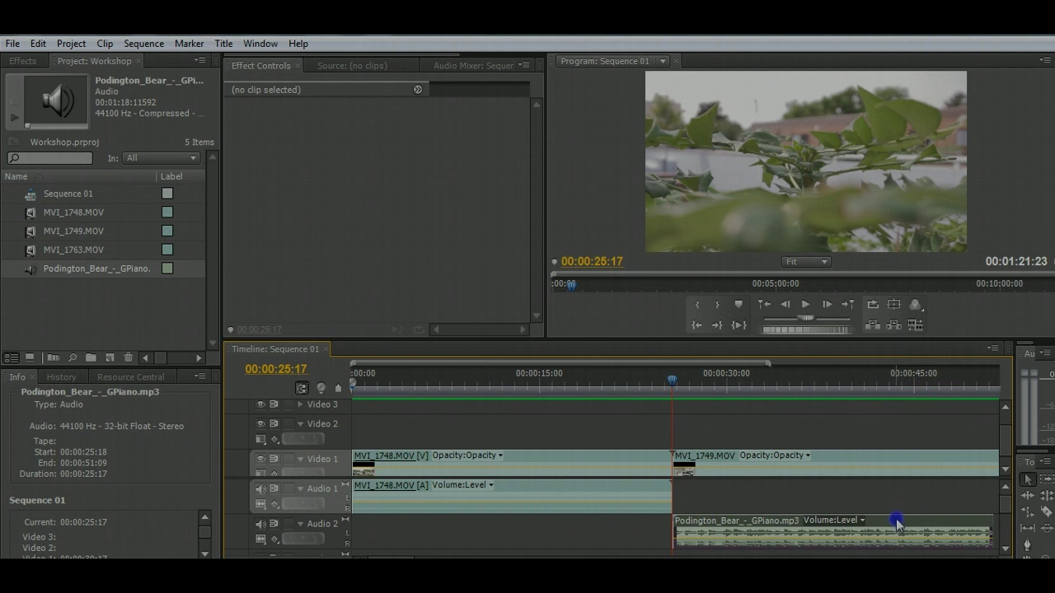
left_click_drag(895, 516, 896, 489)
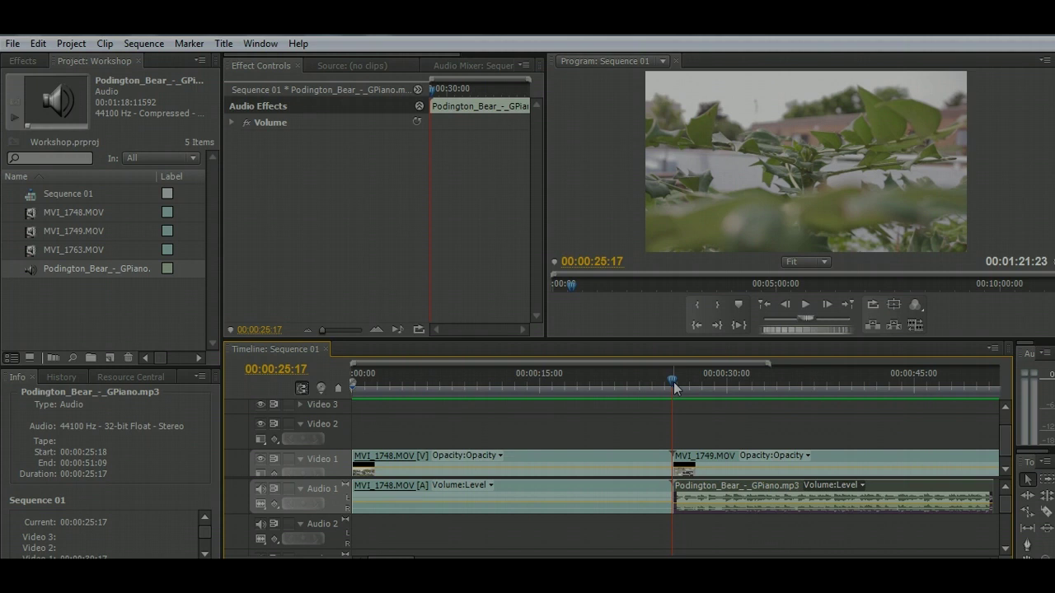
left_click(766, 500)
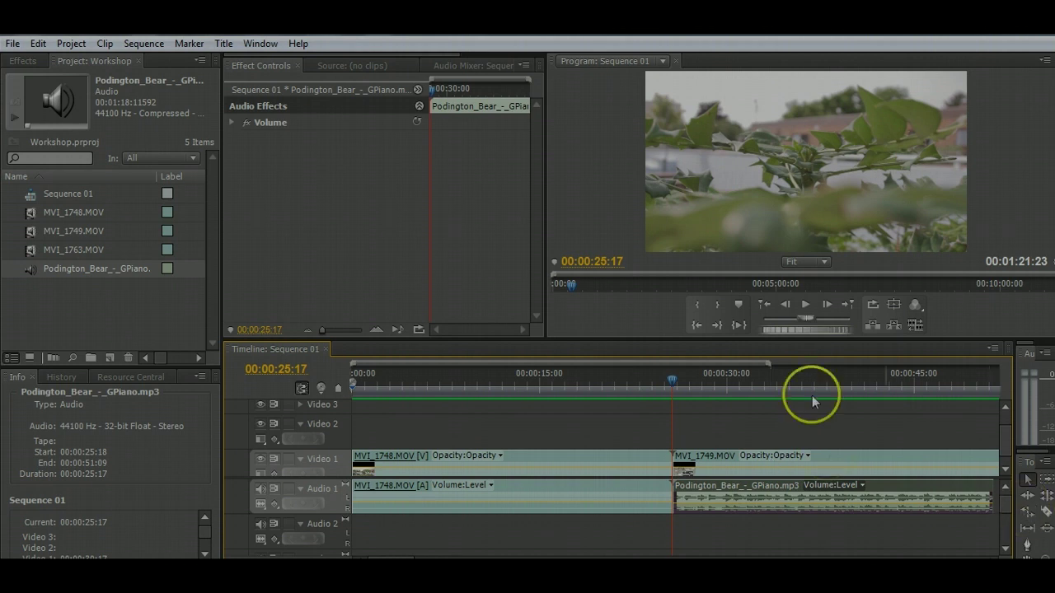
Move the playhead to 00:00:01:06 and start a new default still title
left_click(685, 379)
left_click_drag(674, 383, 368, 383)
left_click(214, 114)
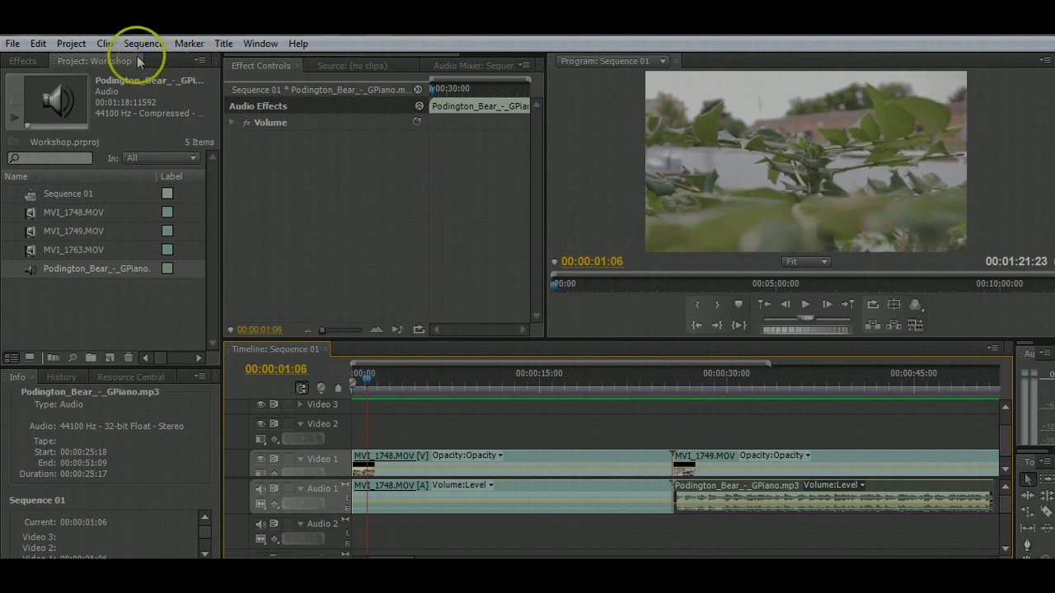
left_click(223, 44)
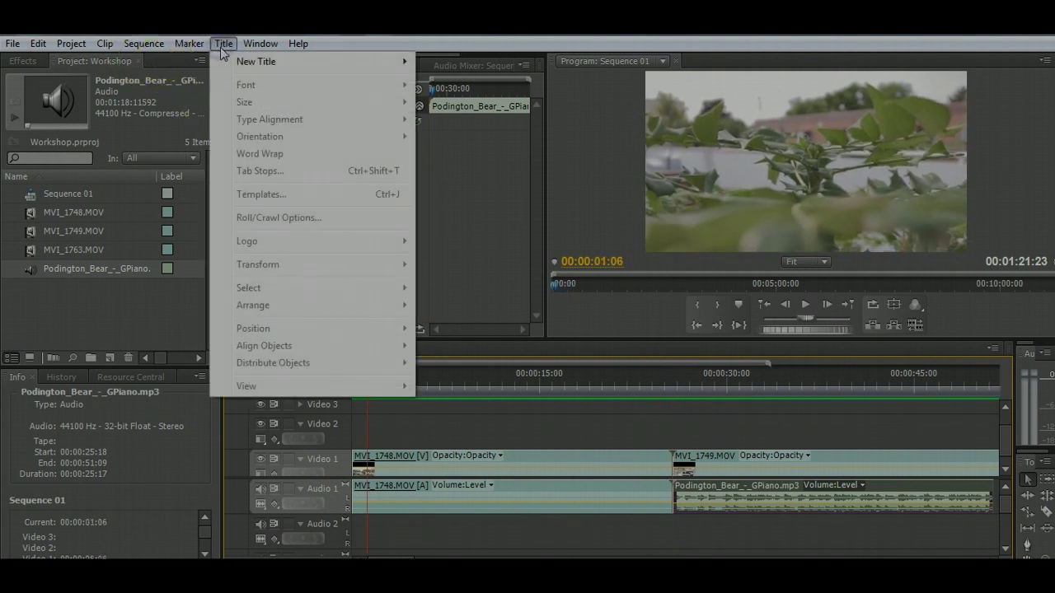
mouse_move(294, 68)
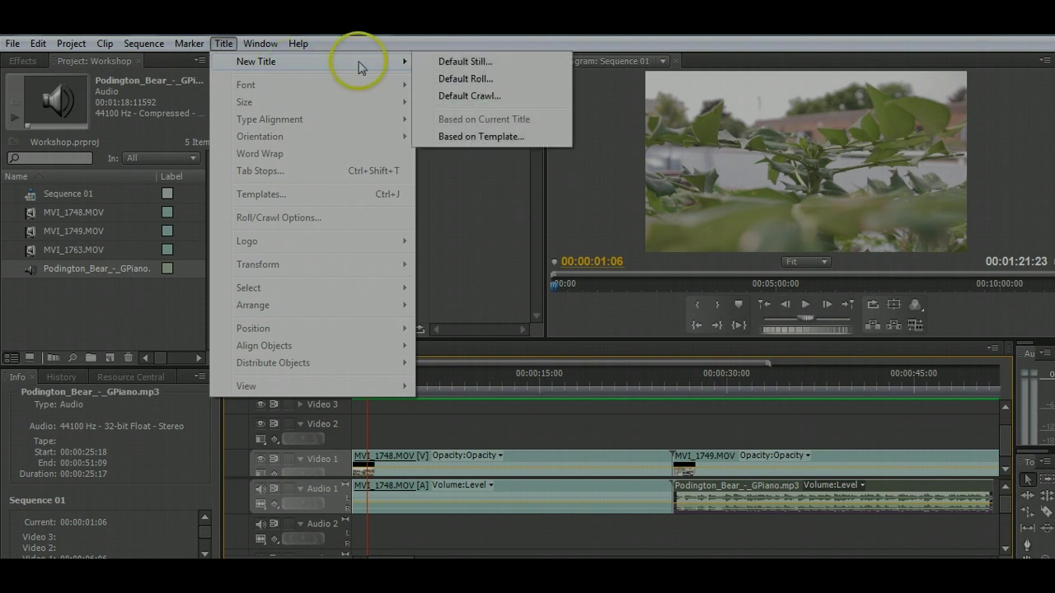
left_click(454, 65)
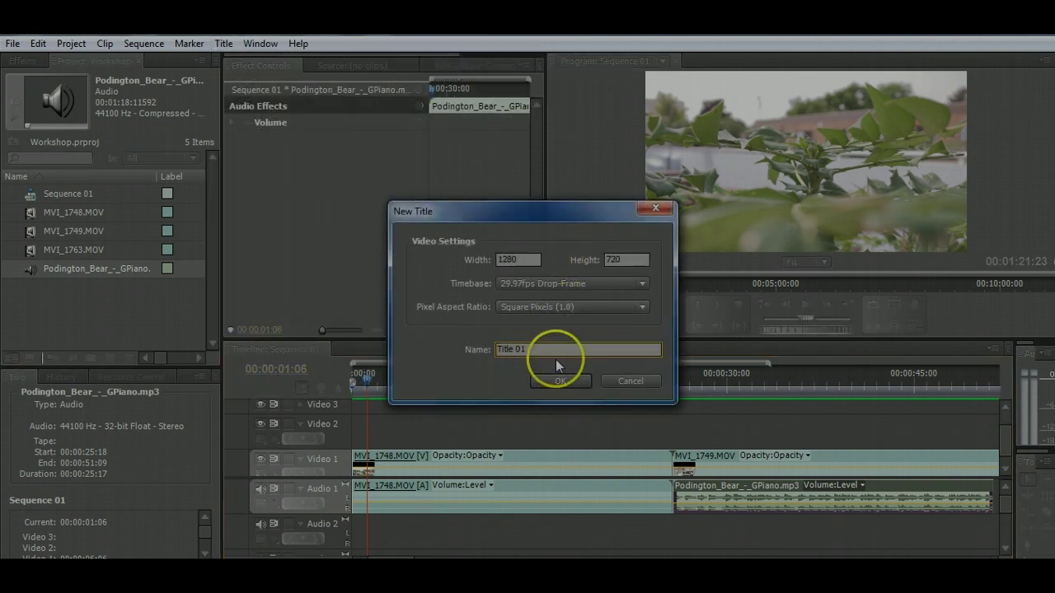
Set the new title's timebase to 25.00fps, name it "subtitle 1", and create it
left_click(589, 287)
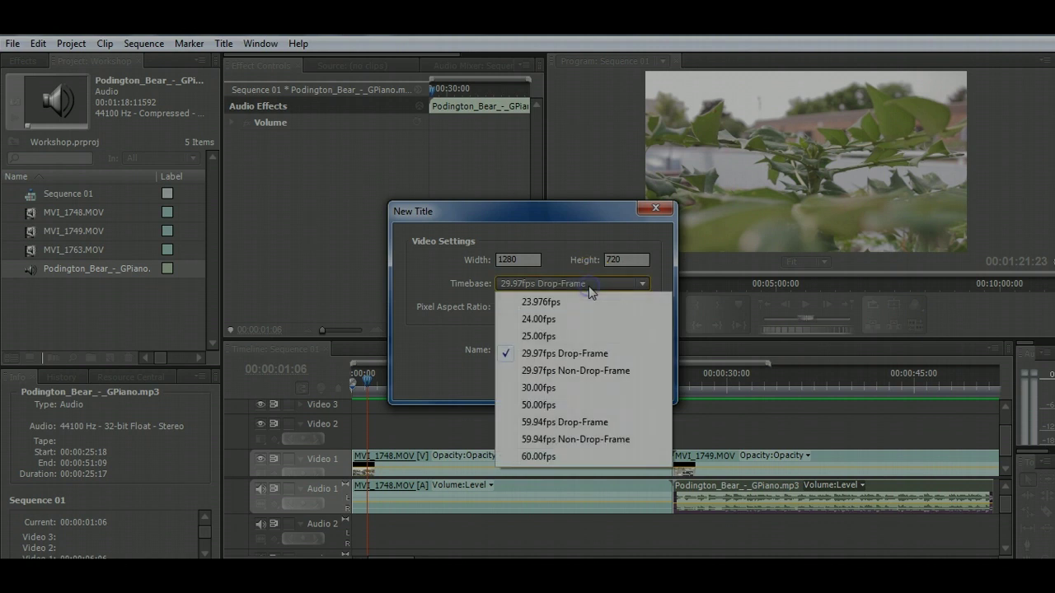
left_click(575, 338)
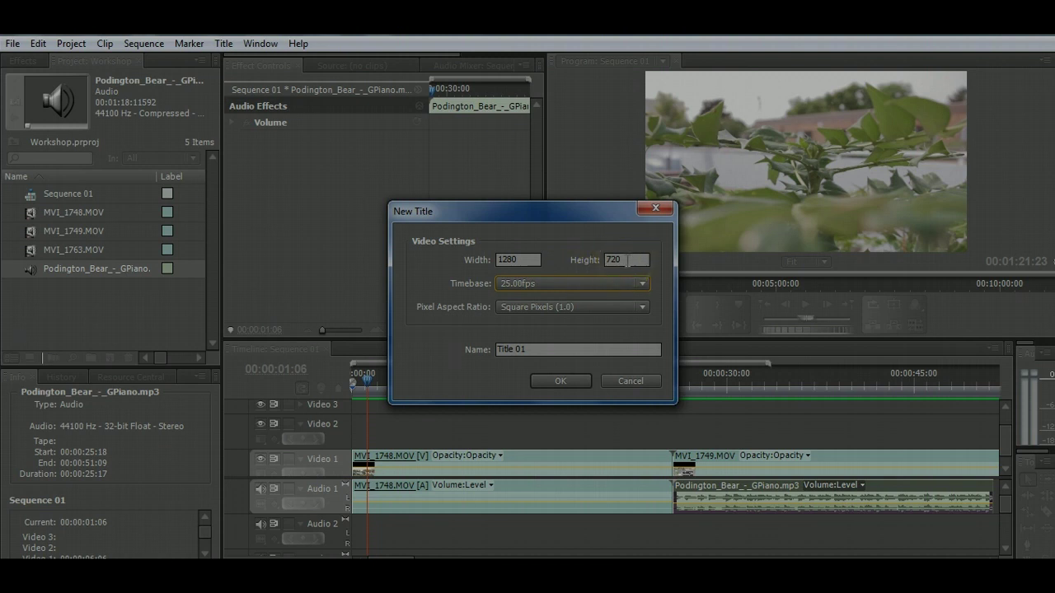
left_click_drag(549, 353, 481, 350)
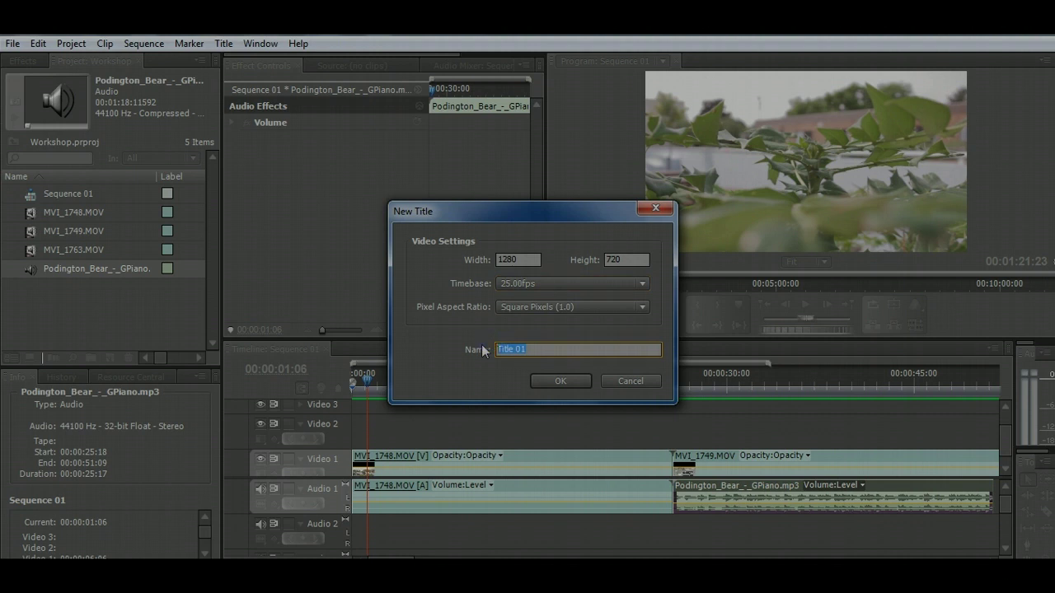
type("subt")
left_click(565, 379)
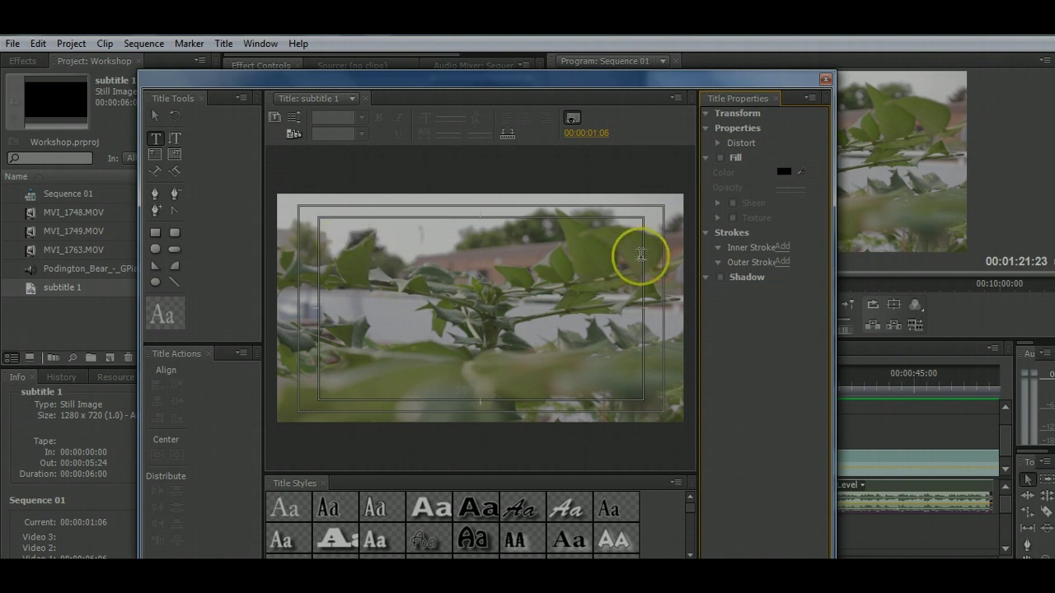
Add the text "this is a subtitle test" along the lower edge of the title-safe area
left_click(330, 384)
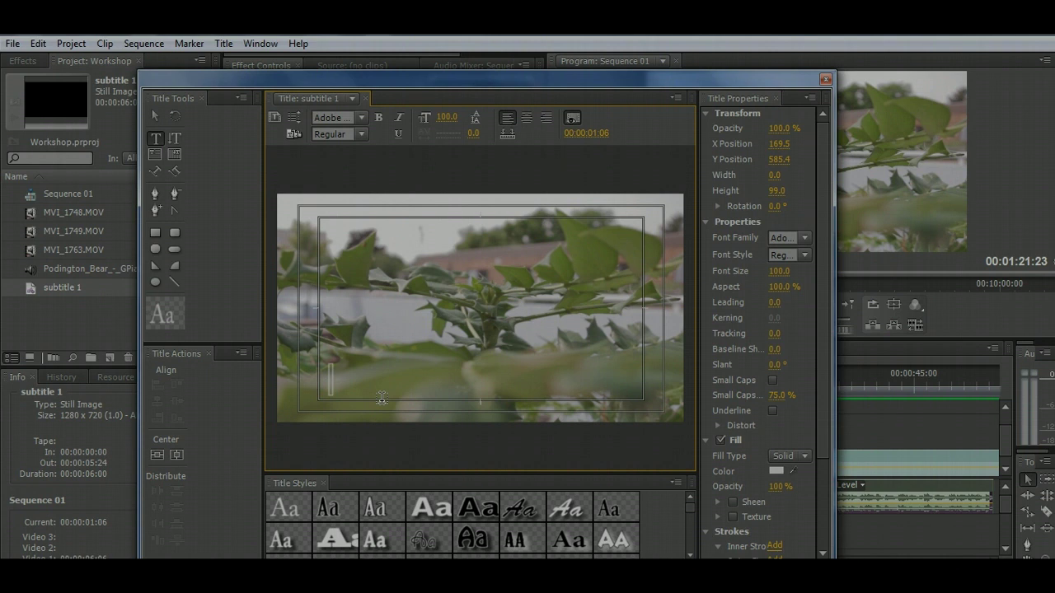
type("this")
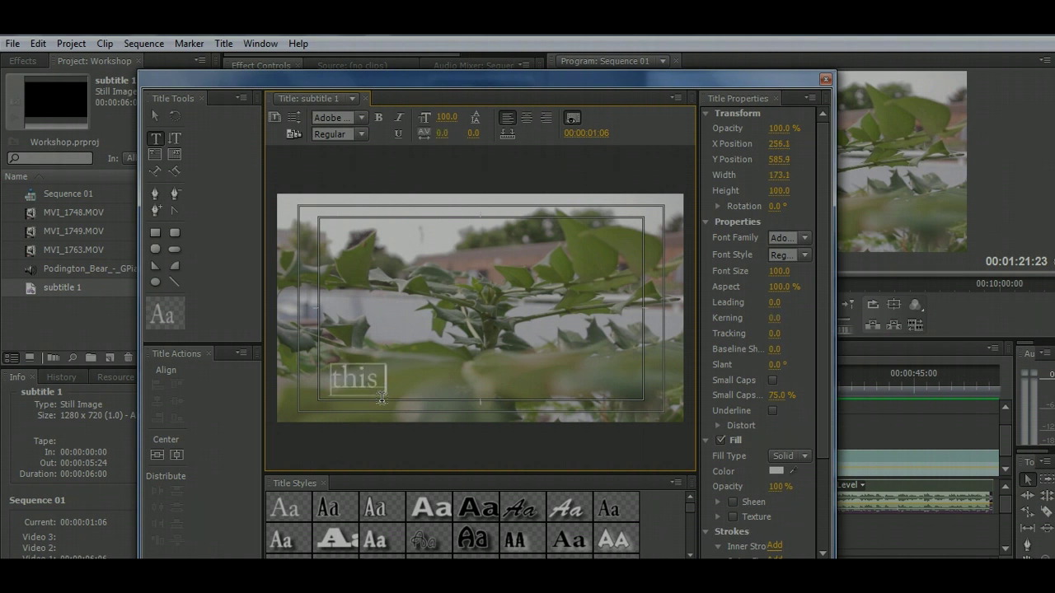
type(" is a subtitle test")
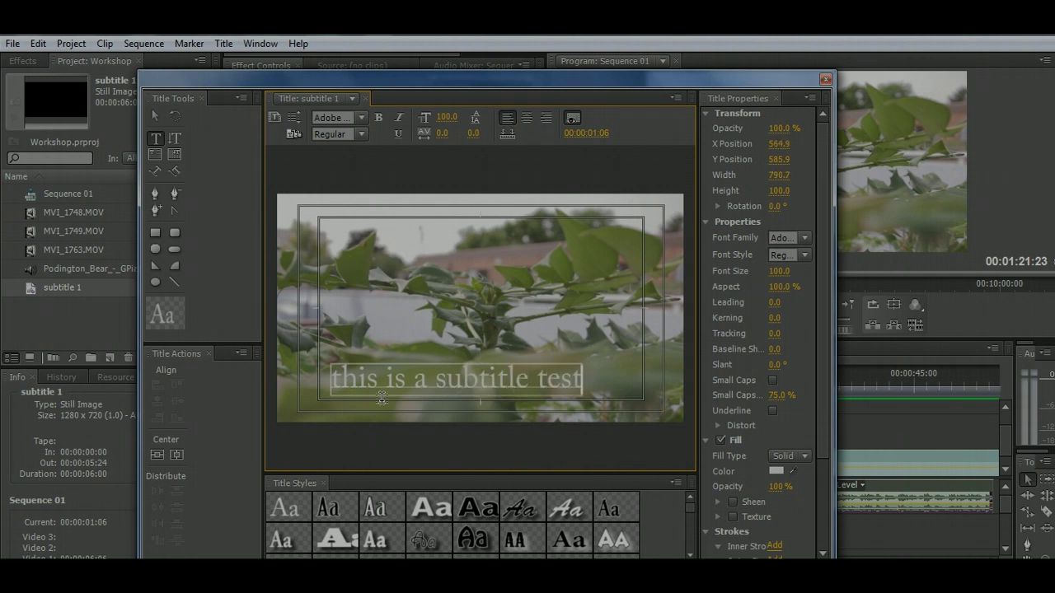
Change the fill colour of all the subtitle text to red (DC2B1A) and close the title editor
left_click(403, 418)
key("ctrl+a")
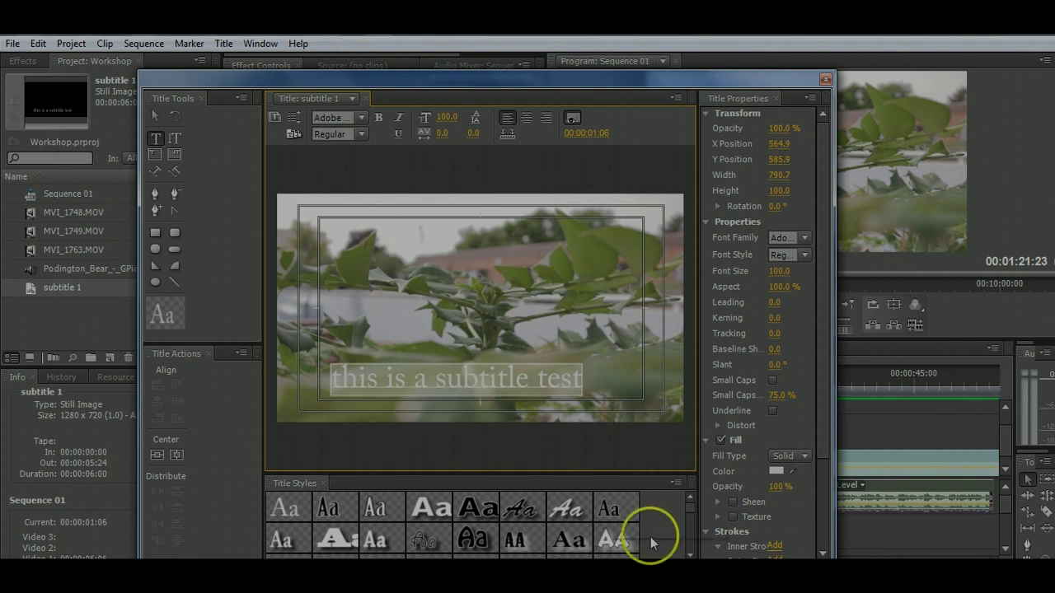
left_click(777, 470)
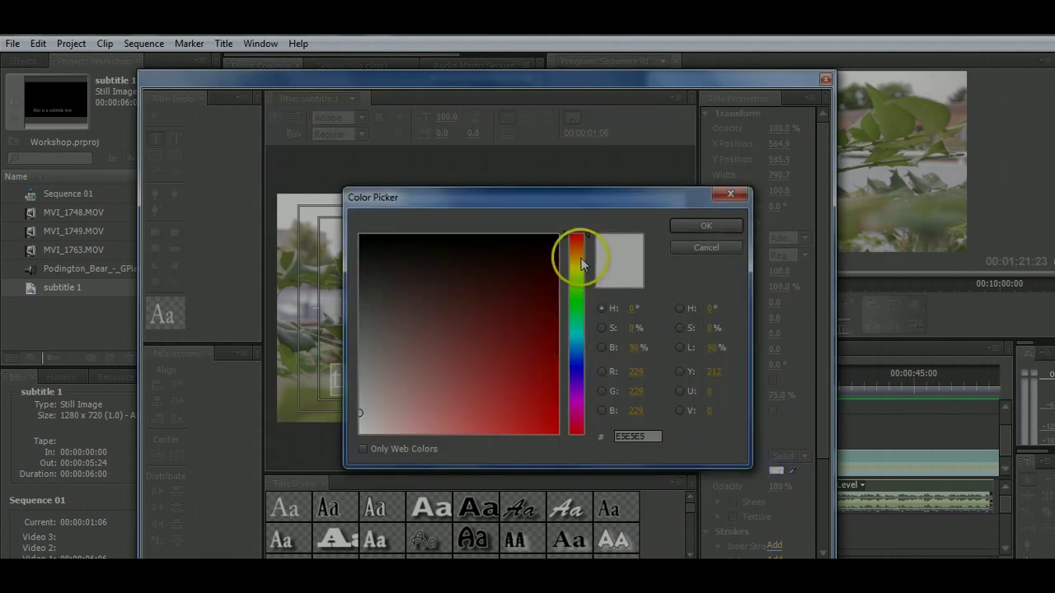
left_click_drag(578, 251, 579, 401)
left_click_drag(577, 326, 581, 246)
left_click(535, 405)
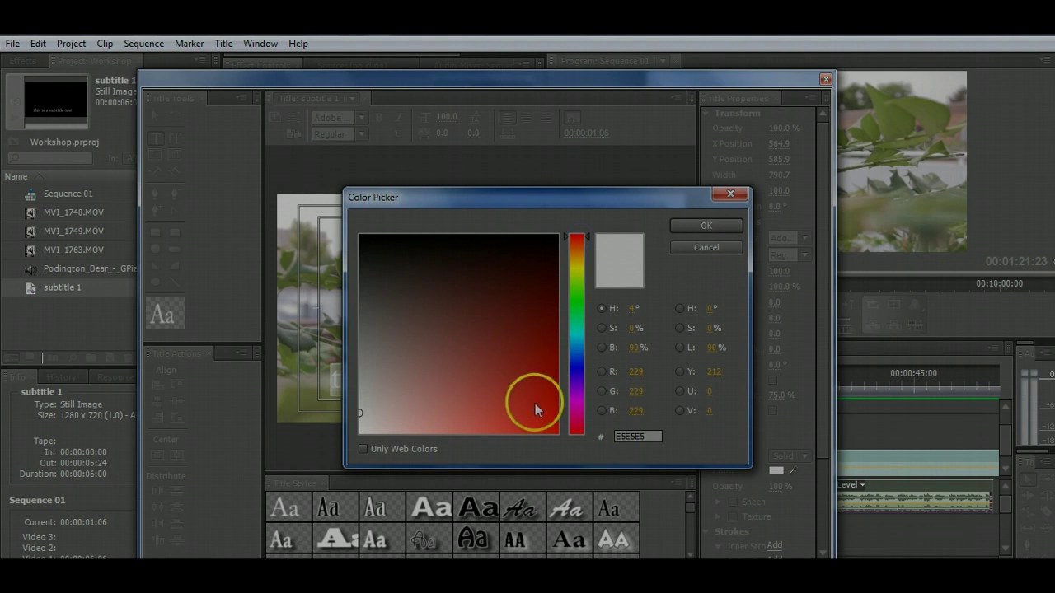
left_click(599, 272)
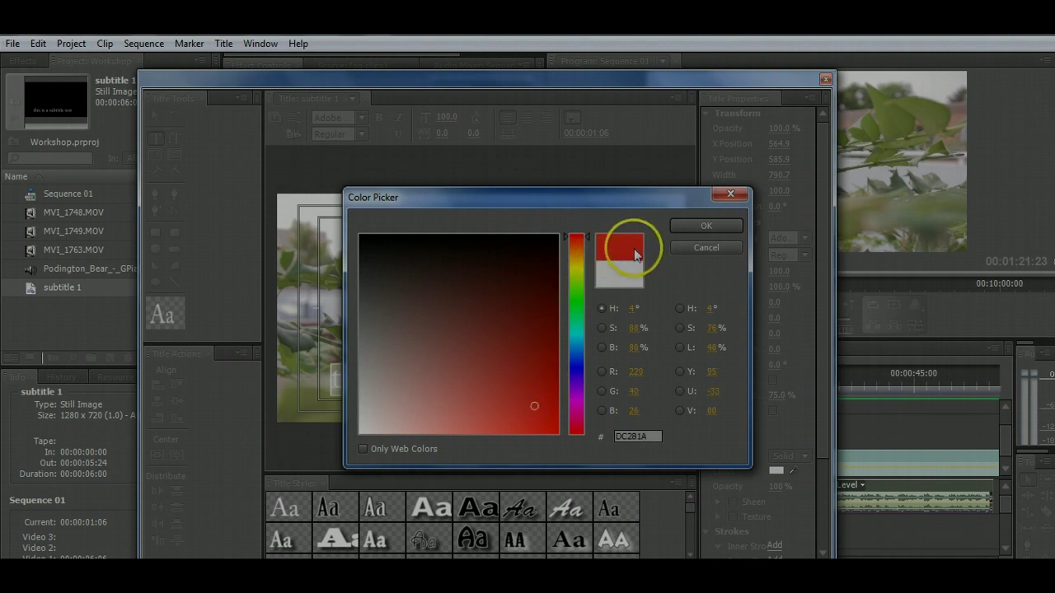
left_click(709, 225)
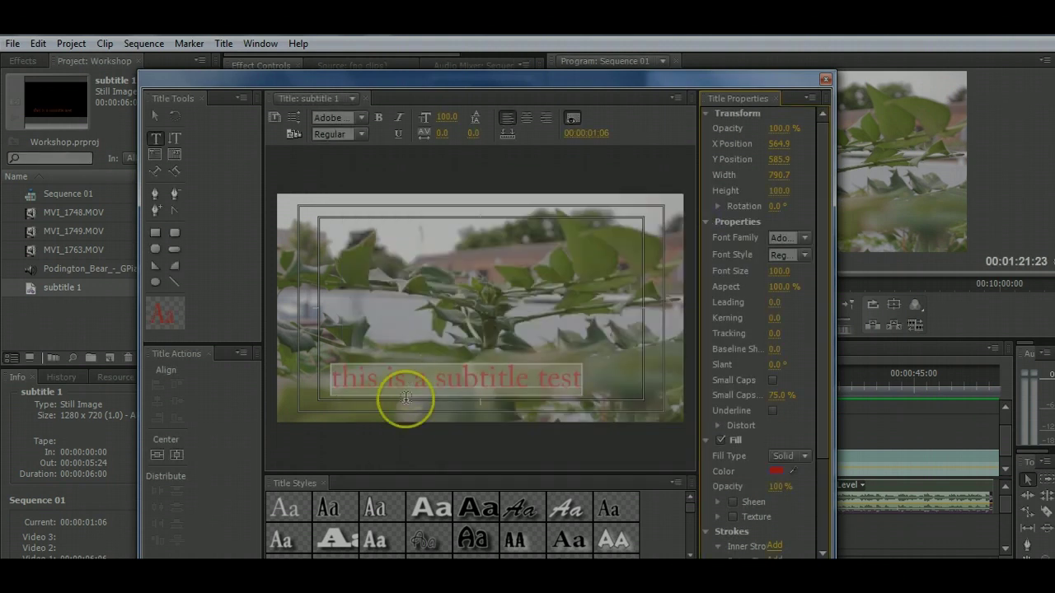
left_click(400, 444)
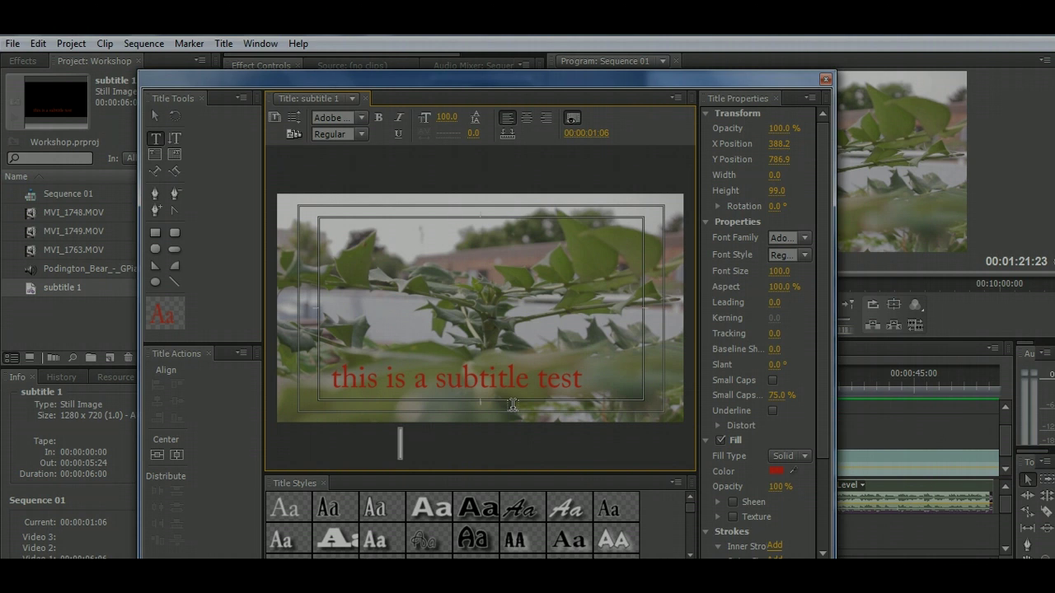
left_click(826, 80)
Place the subtitle 1 title on Video 2 above MVI_1748, starting at 00:00:04:05
left_click(365, 350)
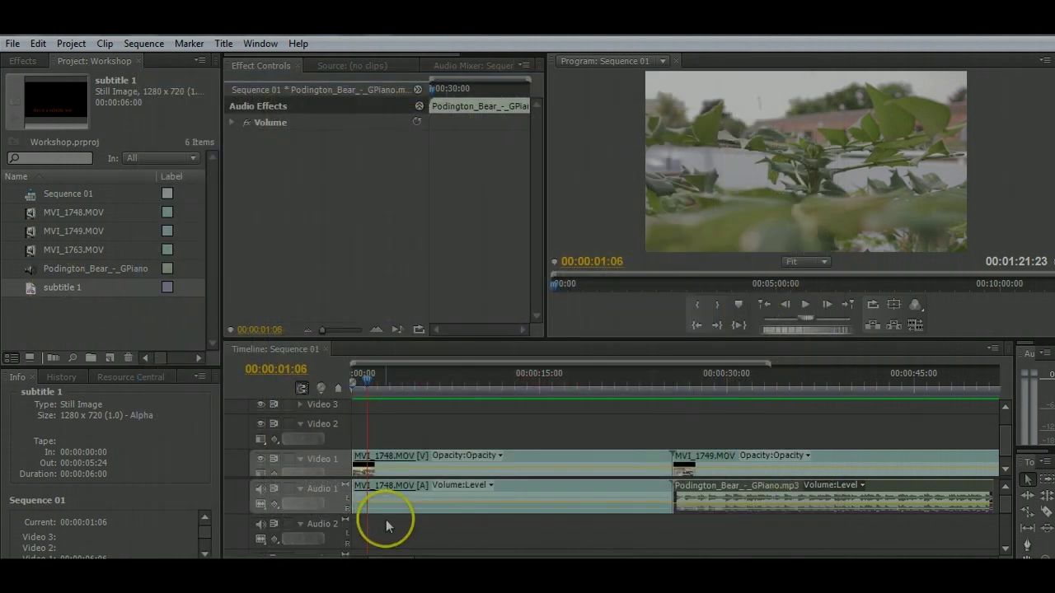
left_click_drag(42, 295, 363, 445)
left_click_drag(423, 434, 375, 429)
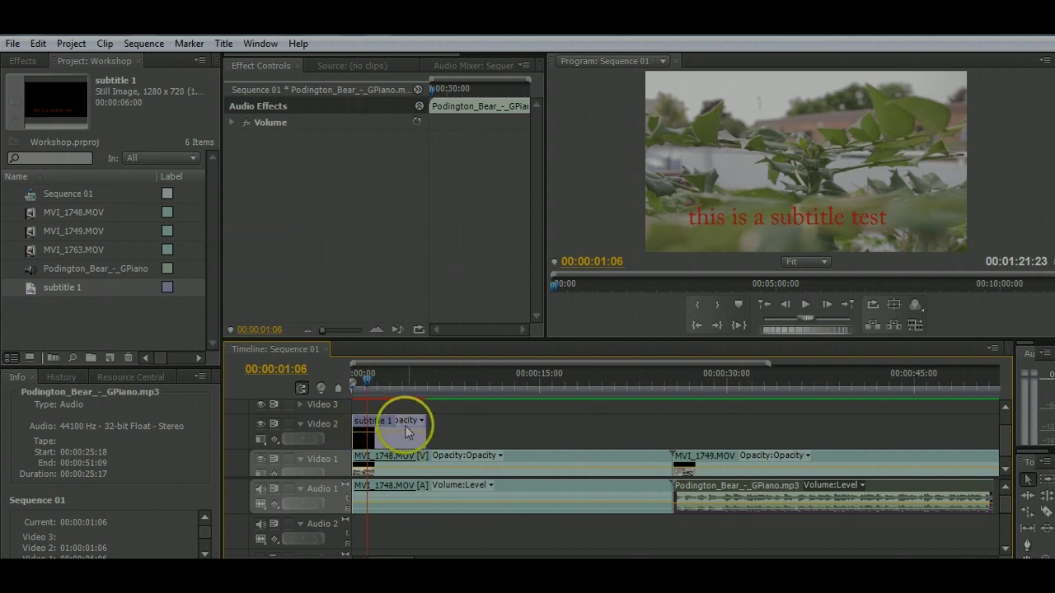
left_click_drag(379, 423, 433, 424)
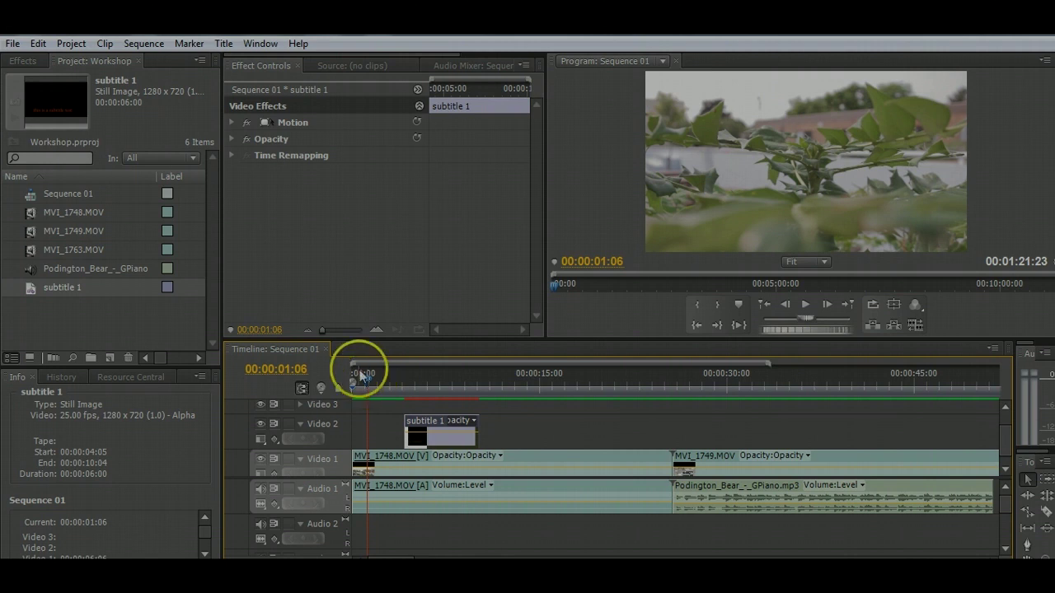
Render the entire work area of the sequence to preview the subtitle
left_click(143, 43)
left_click(194, 102)
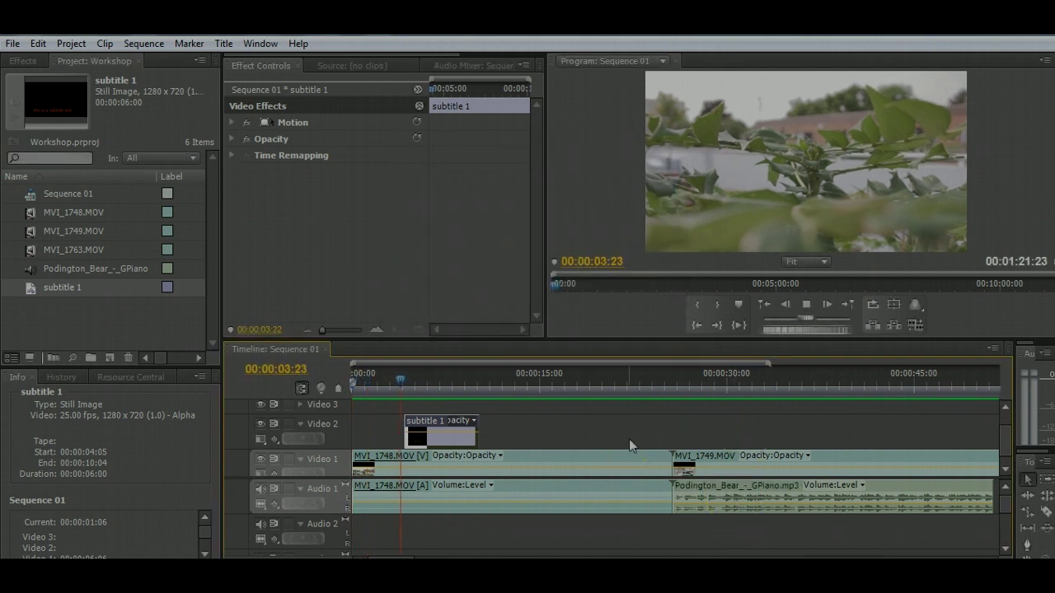
Play the sequence over the subtitle and stop playback after it ends
left_click(678, 285)
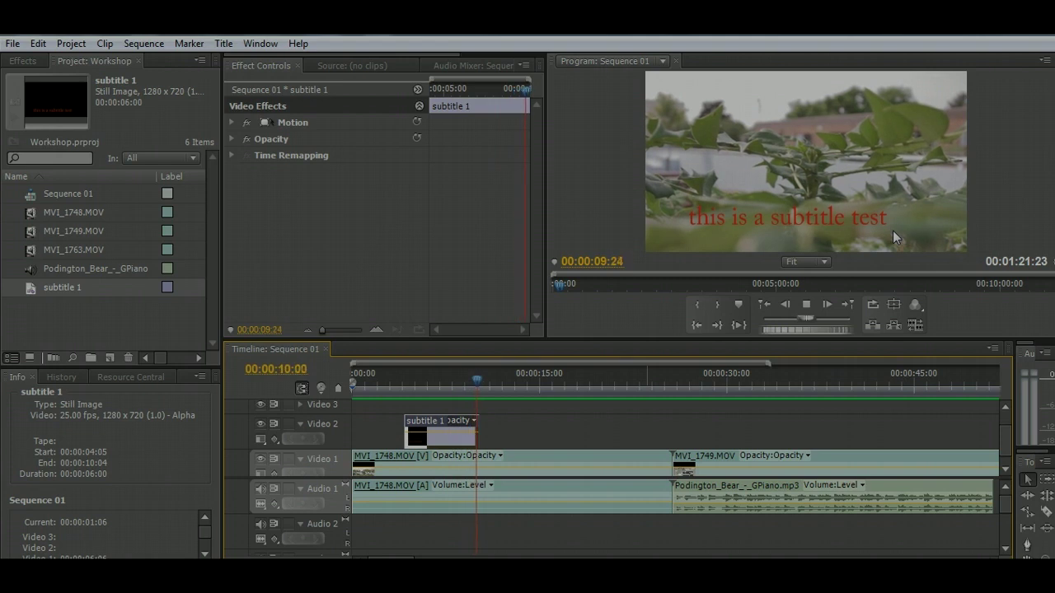
left_click(503, 383)
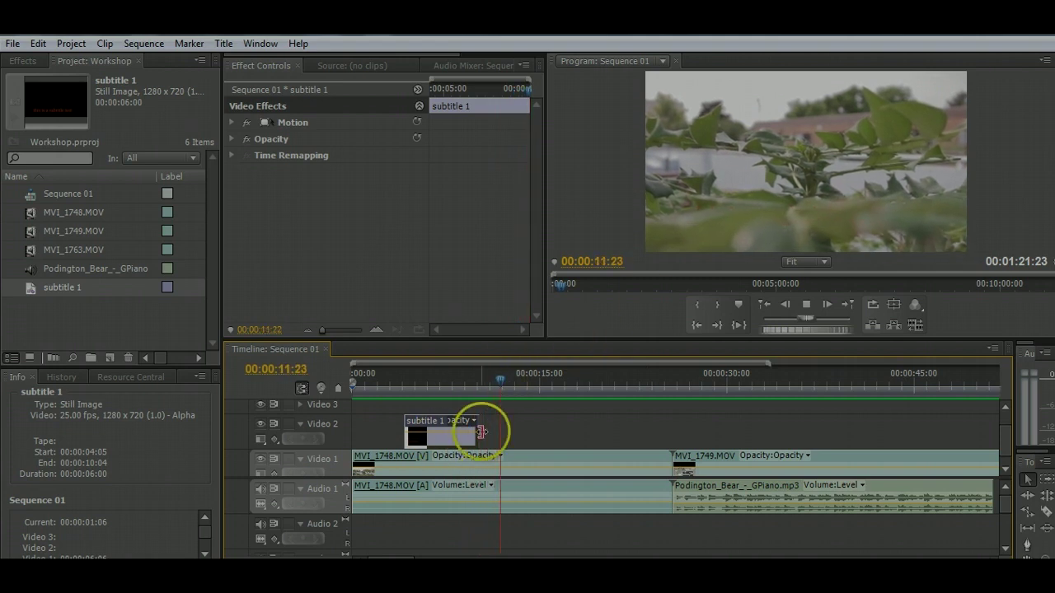
left_click(812, 307)
Extend the subtitle 1 clip on Video 2 to the end of MVI_1748, ending at 00:00:25:17
left_click(459, 436)
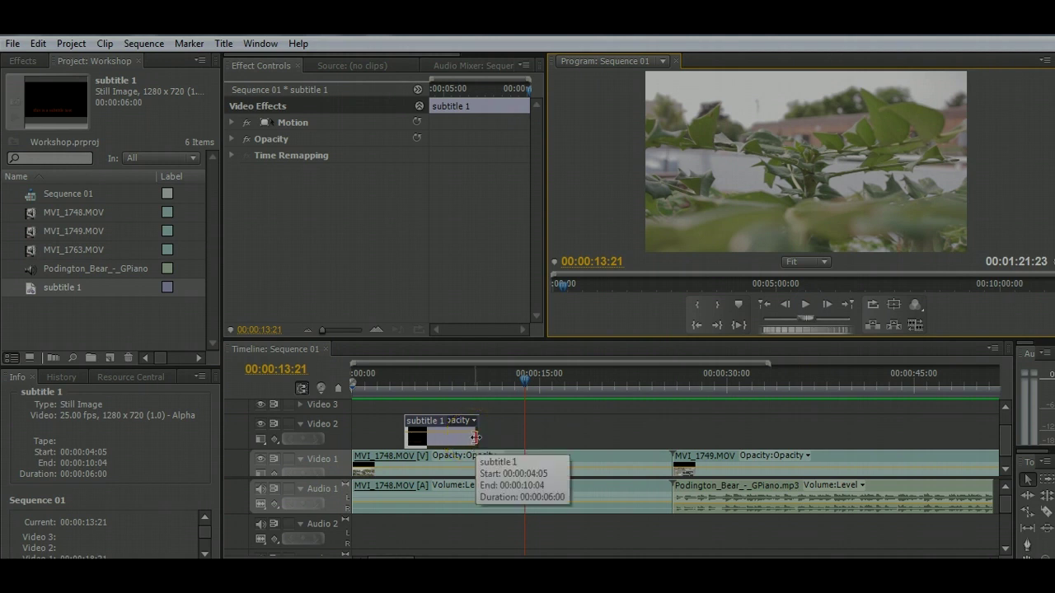
mouse_move(671, 459)
left_mouse_down()
mouse_move(612, 459)
mouse_move(670, 463)
left_mouse_up()
left_click(655, 466)
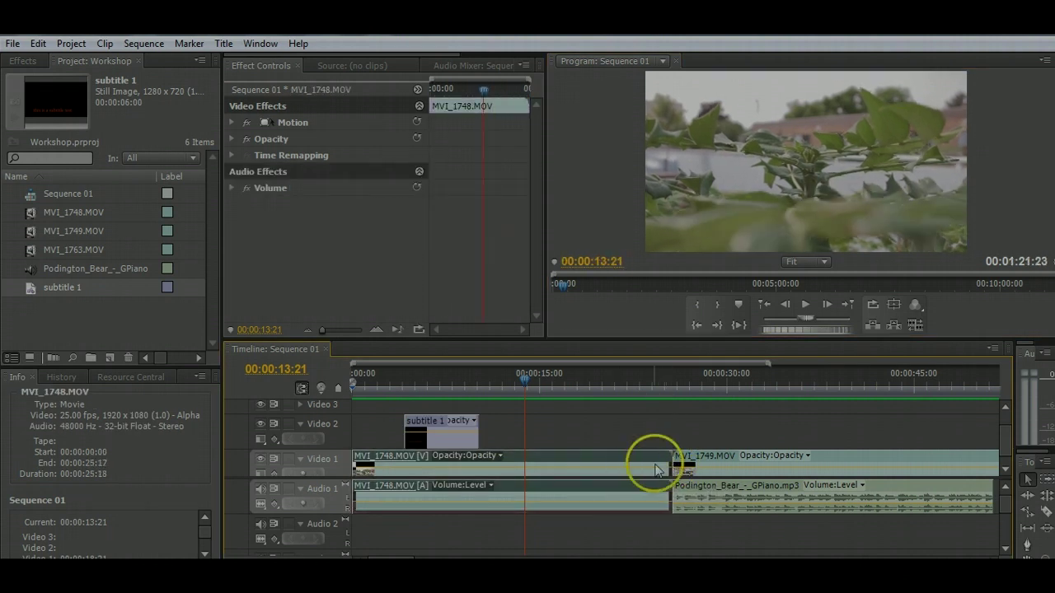
left_click(479, 430)
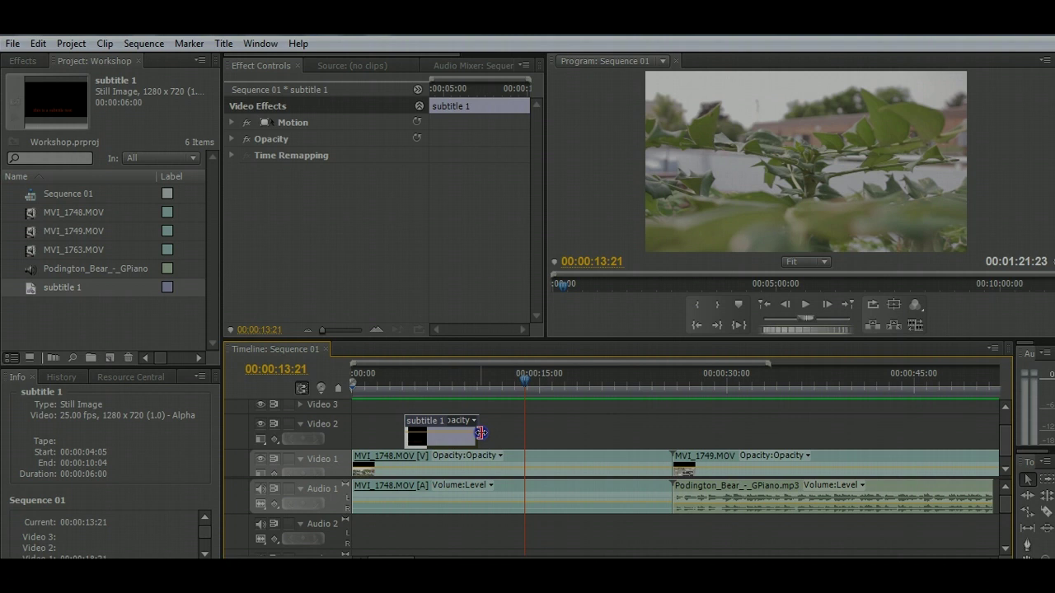
left_click_drag(481, 432, 526, 432)
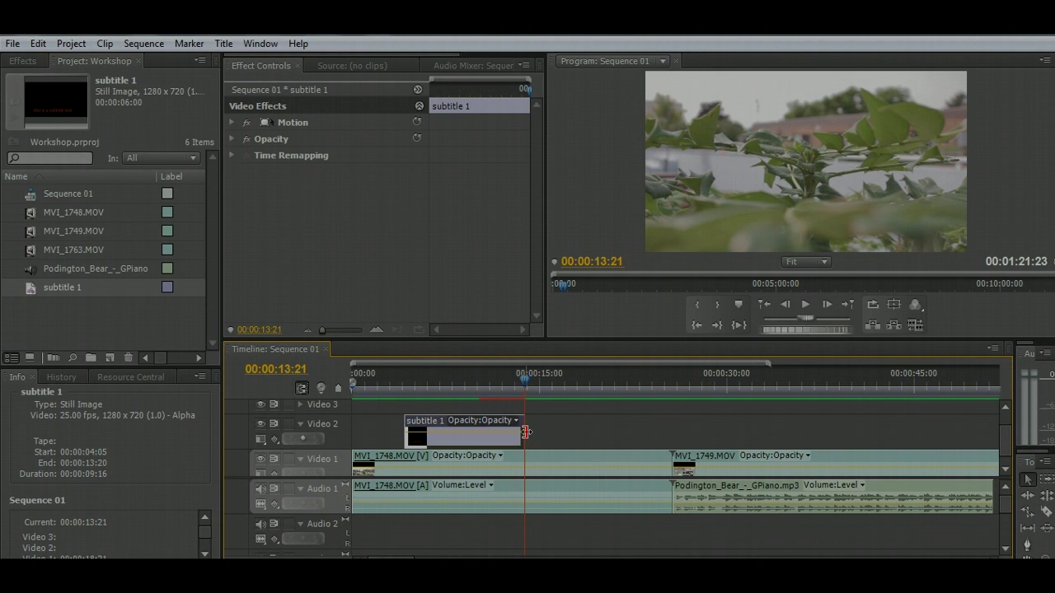
left_click_drag(526, 432, 673, 437)
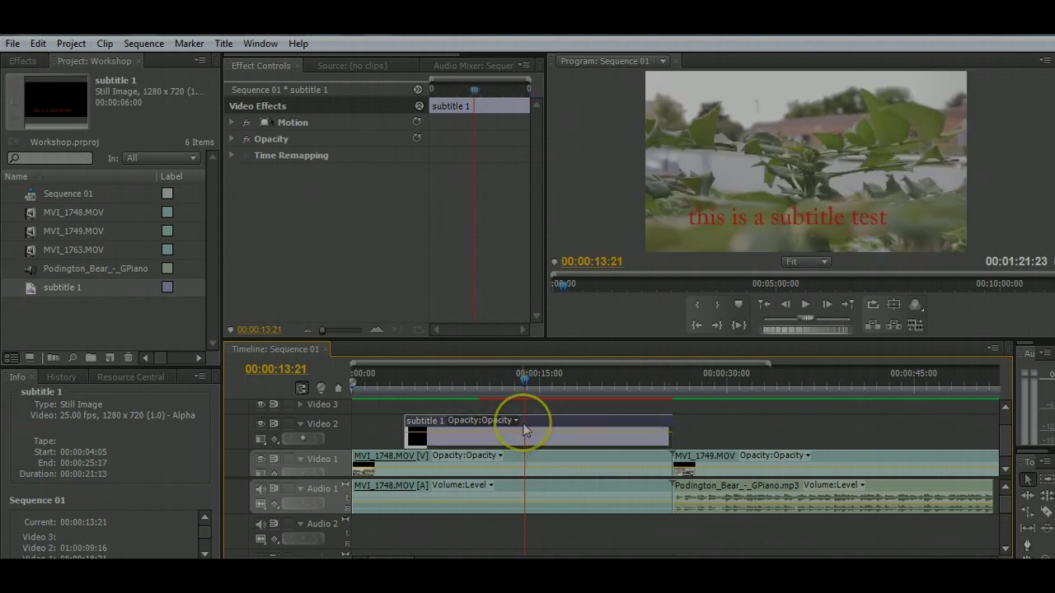
Play back the extended subtitle and shorten the subtitle 1 clip to end at 00:00:13:05
left_click_drag(495, 384, 456, 392)
key("space")
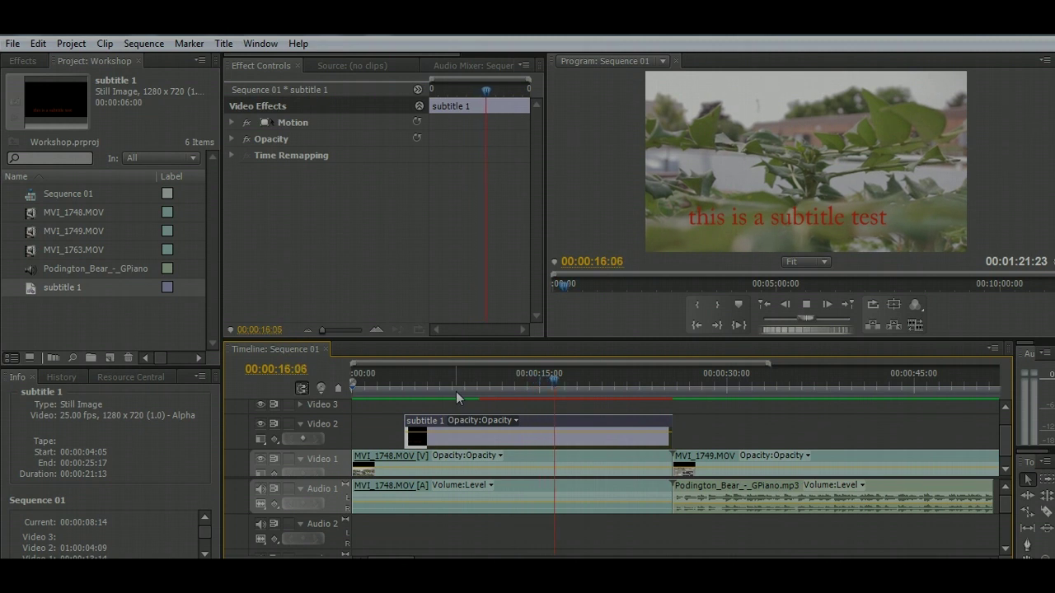
left_click_drag(669, 430, 505, 409)
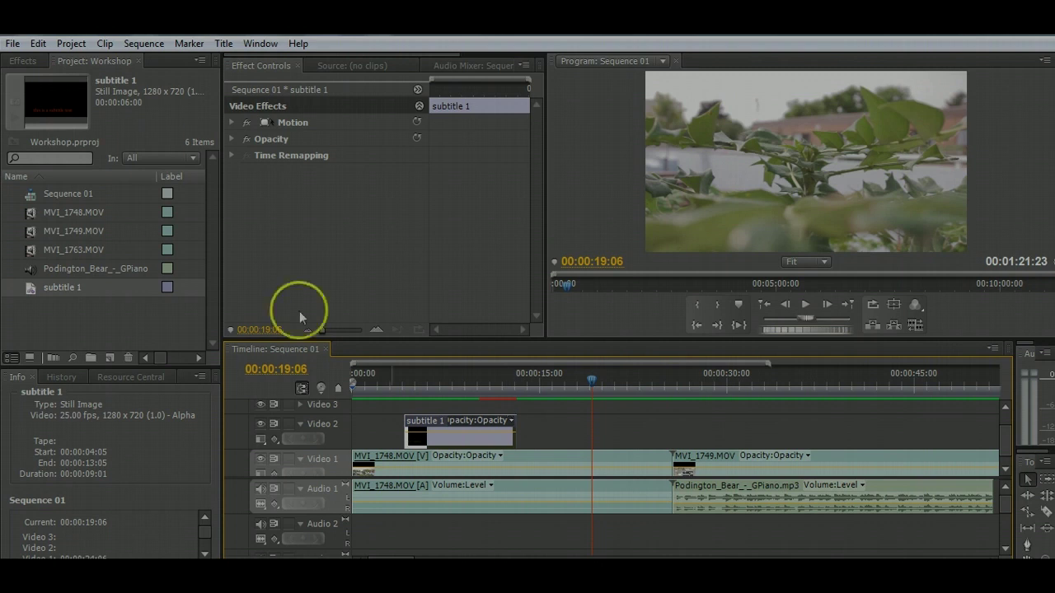
Create a new default still title named "test 2"
left_click(224, 43)
mouse_move(264, 61)
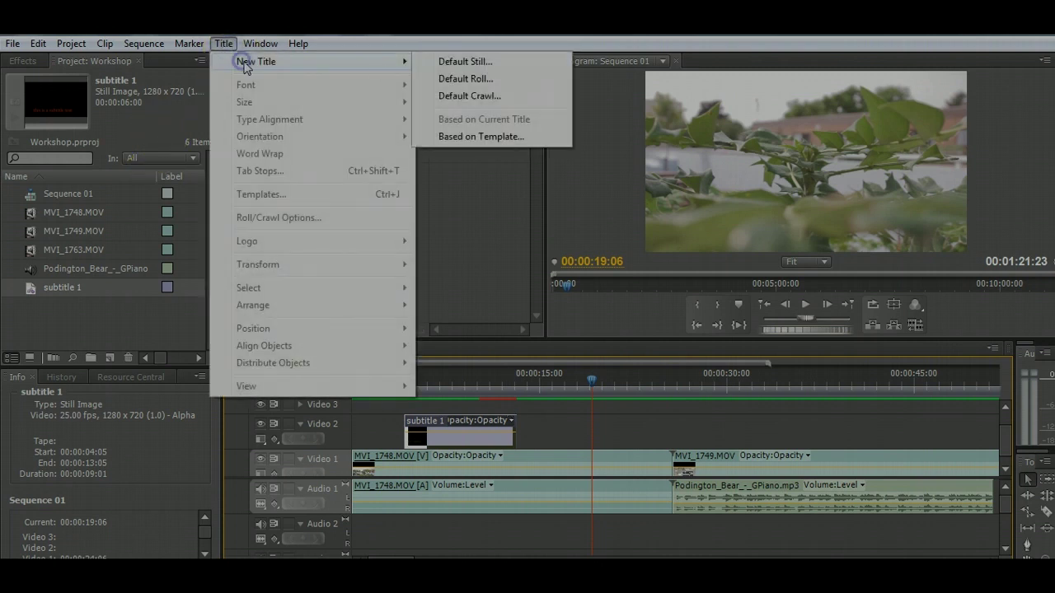
left_click(452, 64)
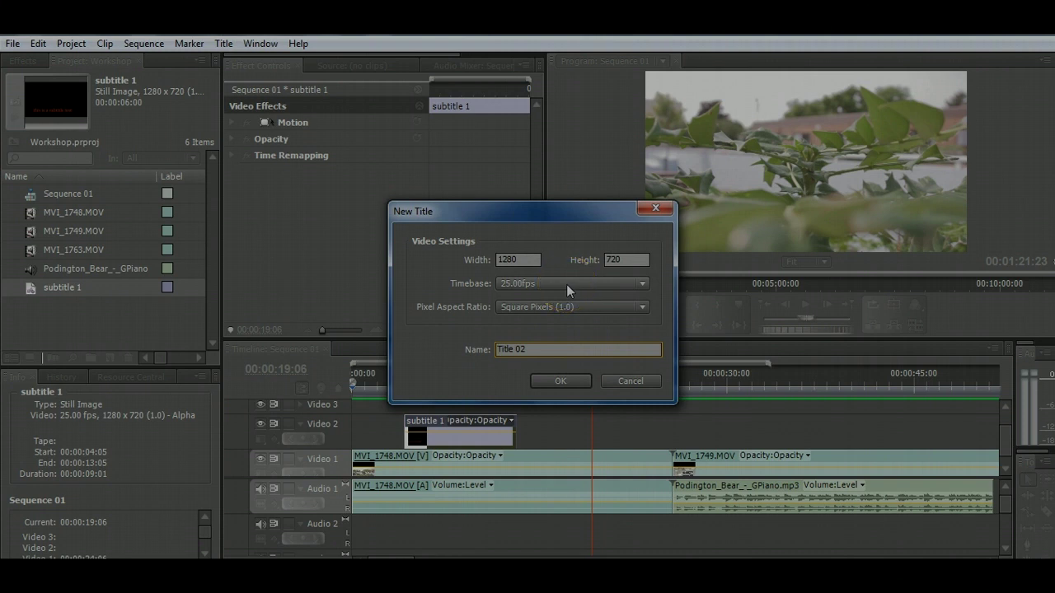
left_click(534, 348)
key("BackSpace")
key("BackSpace")
key("BackSpace")
key("BackSpace")
key("BackSpace")
key("BackSpace")
key("BackSpace")
type("test")
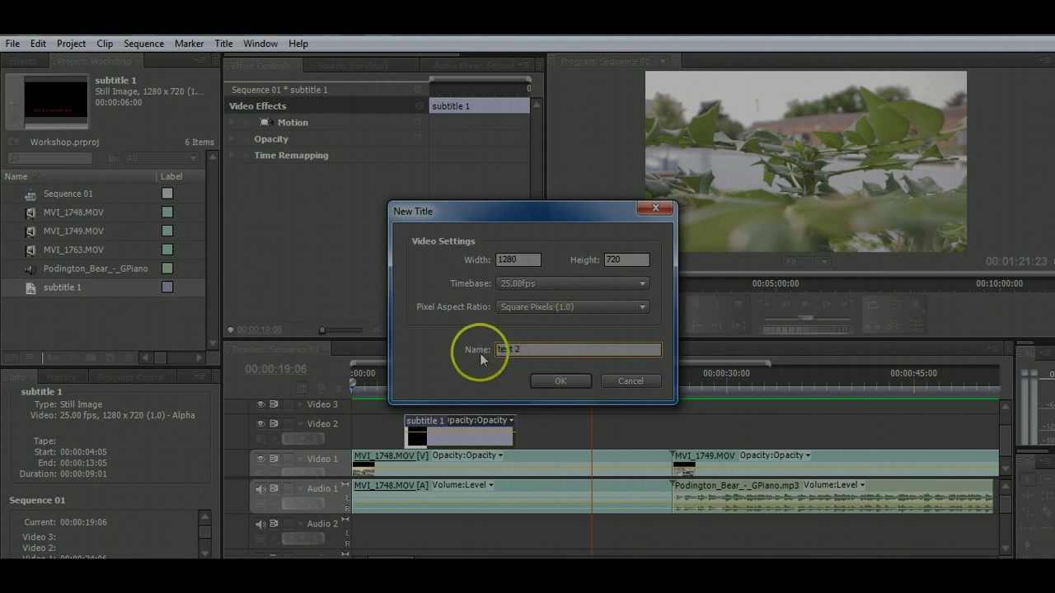
left_click(549, 384)
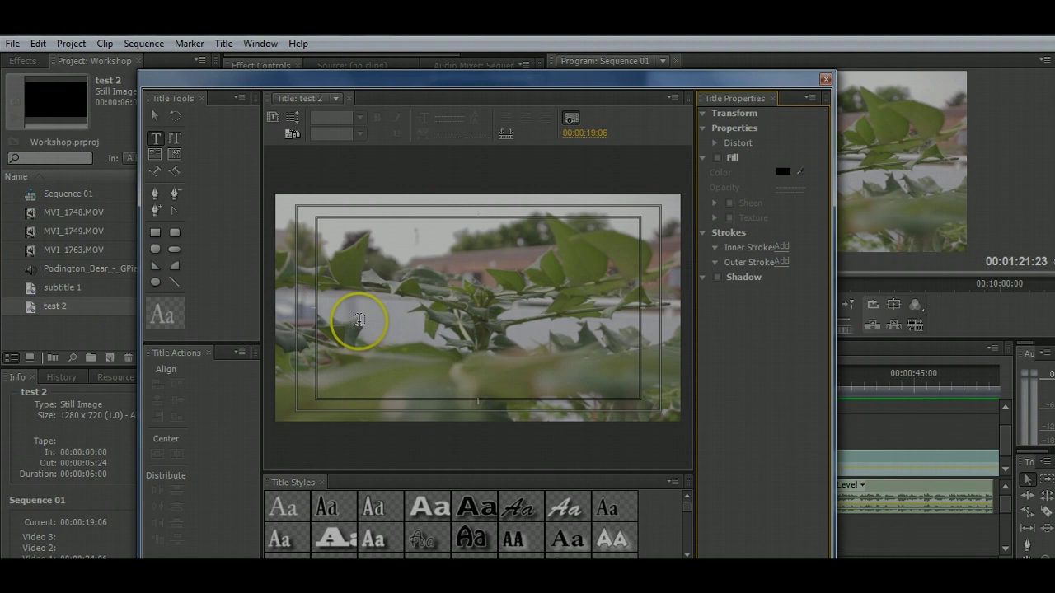
Add the text "This is test number 2" in the lower part of the frame with a red fill and close the title editor
left_click(334, 367)
type("This is test number 2")
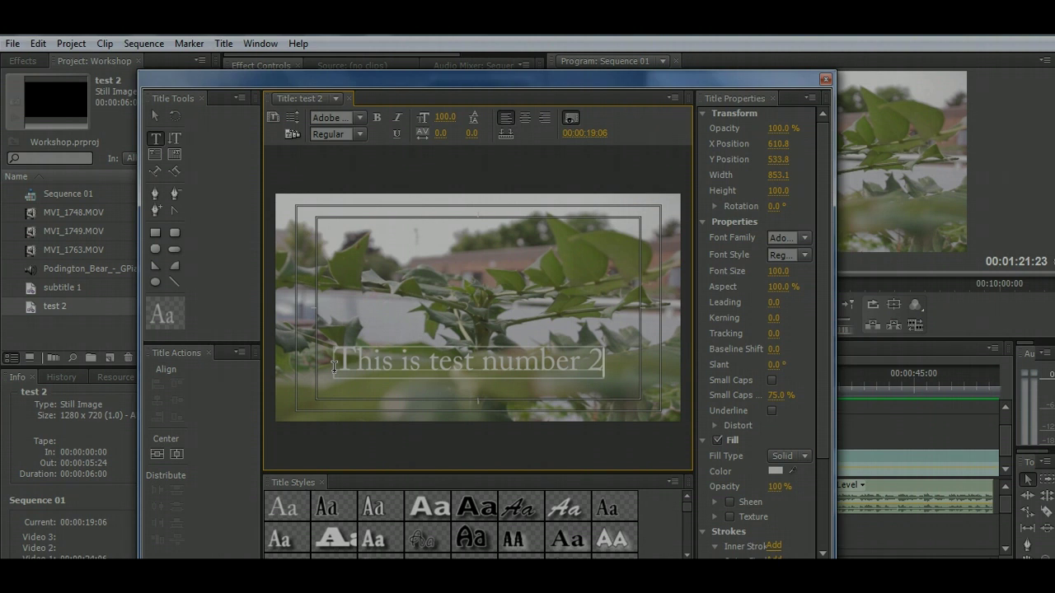
key("ctrl+a")
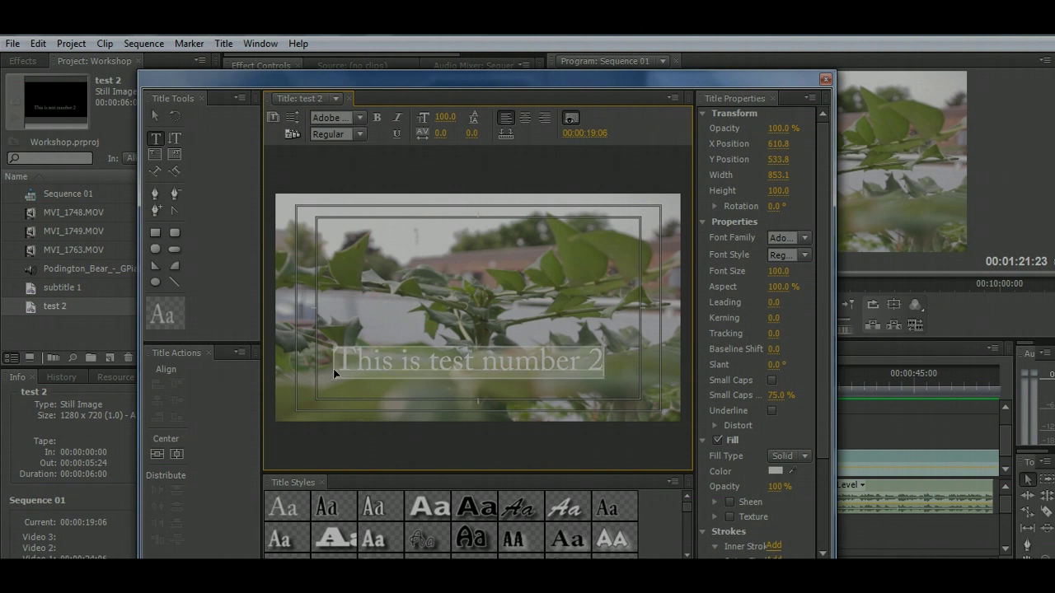
left_click(775, 471)
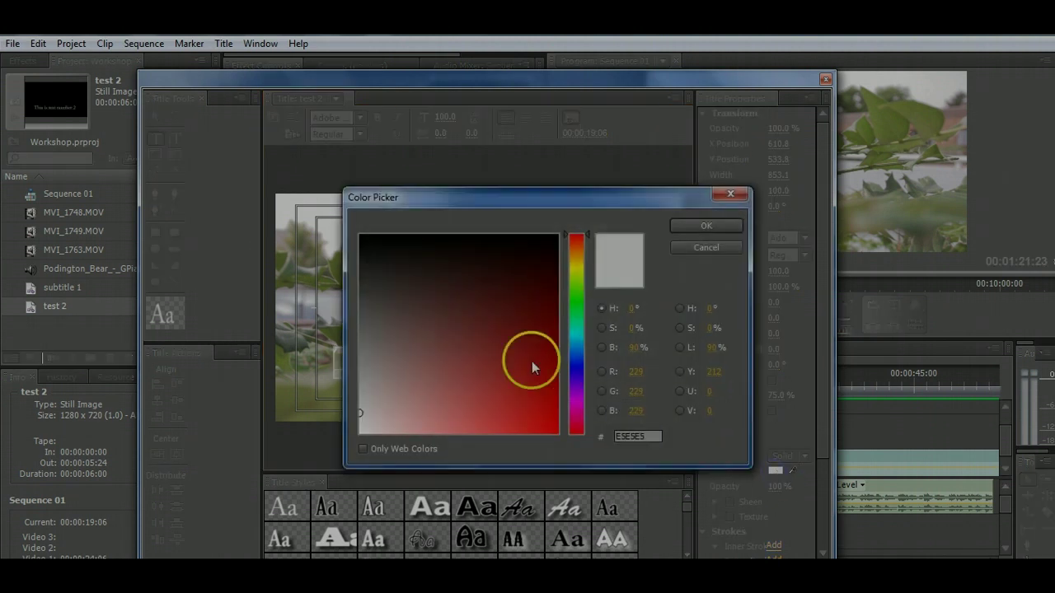
left_click(539, 423)
left_click(697, 221)
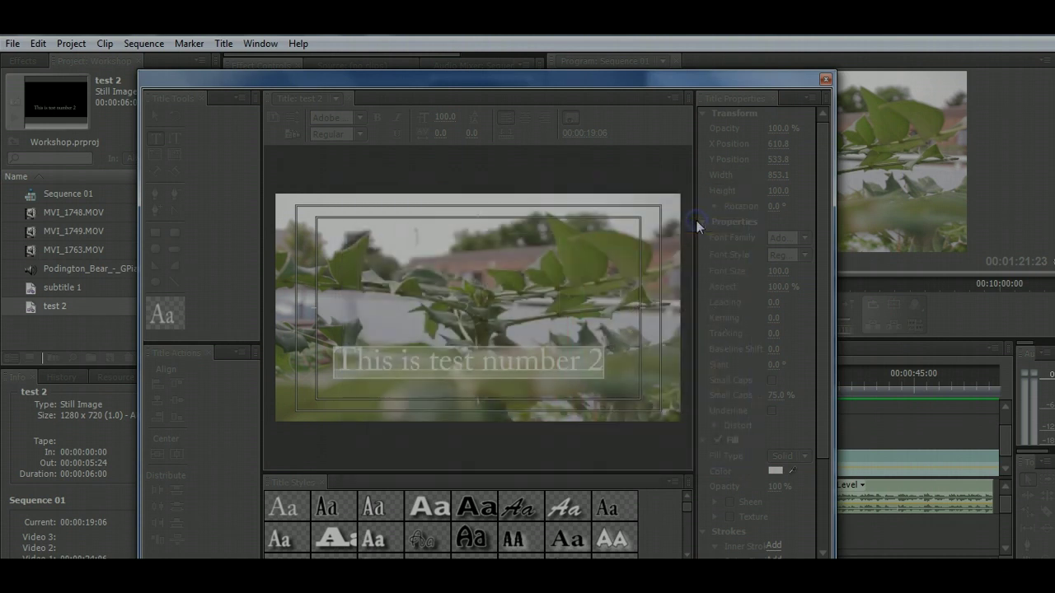
left_click(825, 82)
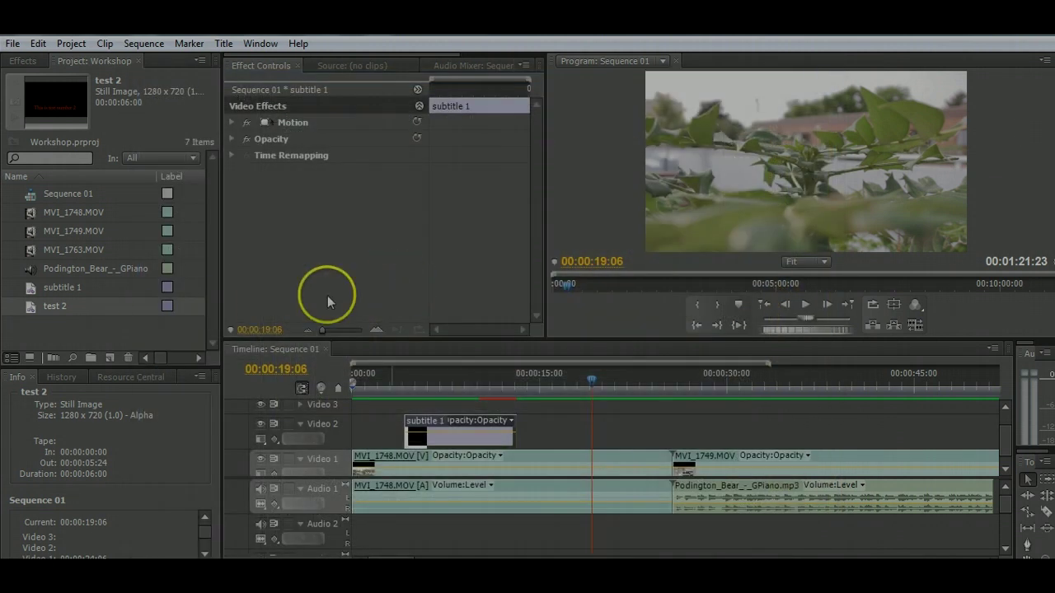
Place the test 2 title on Video 2 directly after subtitle 1 and play across their transition from 00:00:11:11
left_click_drag(47, 306, 521, 437)
left_click(597, 384)
left_click_drag(597, 384, 496, 384)
mouse_move(516, 429)
left_mouse_down()
mouse_move(501, 427)
mouse_move(518, 429)
mouse_move(509, 431)
left_mouse_up()
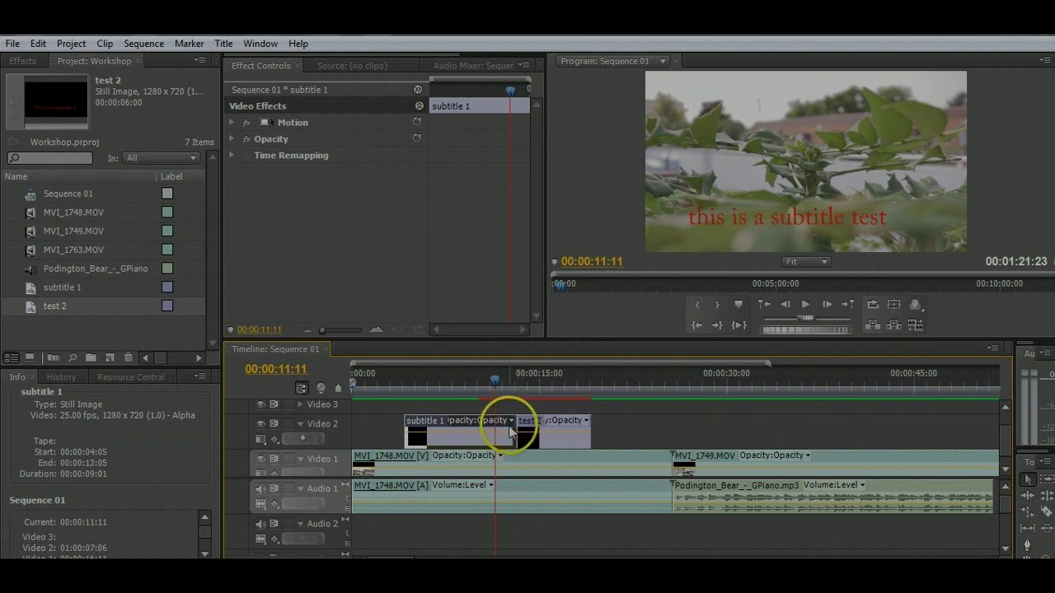
key("space")
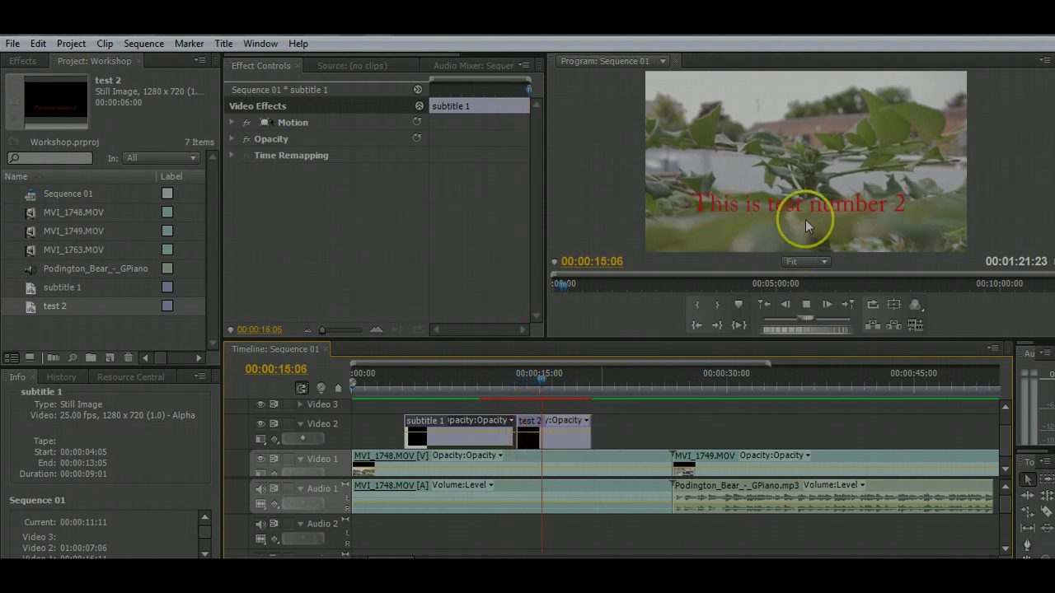
key("space")
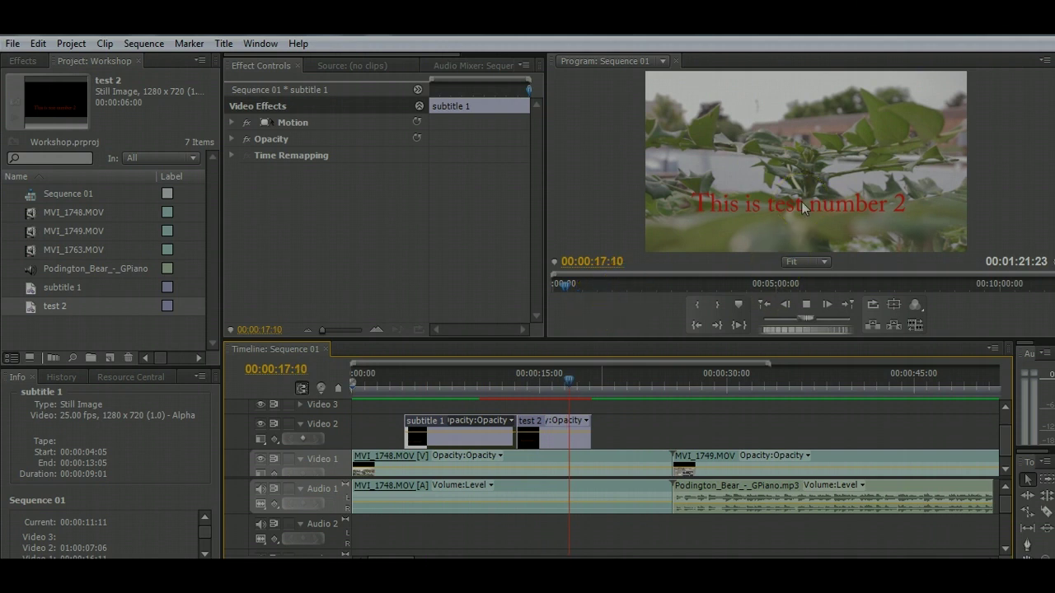
left_click_drag(742, 208, 858, 101)
key("space")
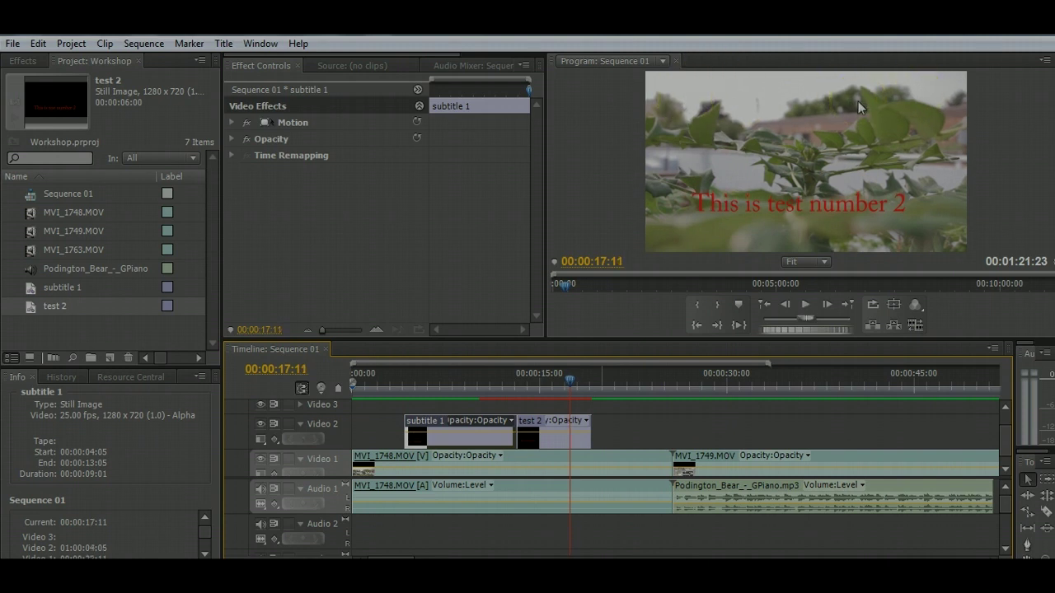
Reopen the test 2 title, move its text to the upper part of the title-safe area (X 578.5, Y 141.5), and close the editor
left_click_drag(572, 376, 553, 377)
left_click(575, 431)
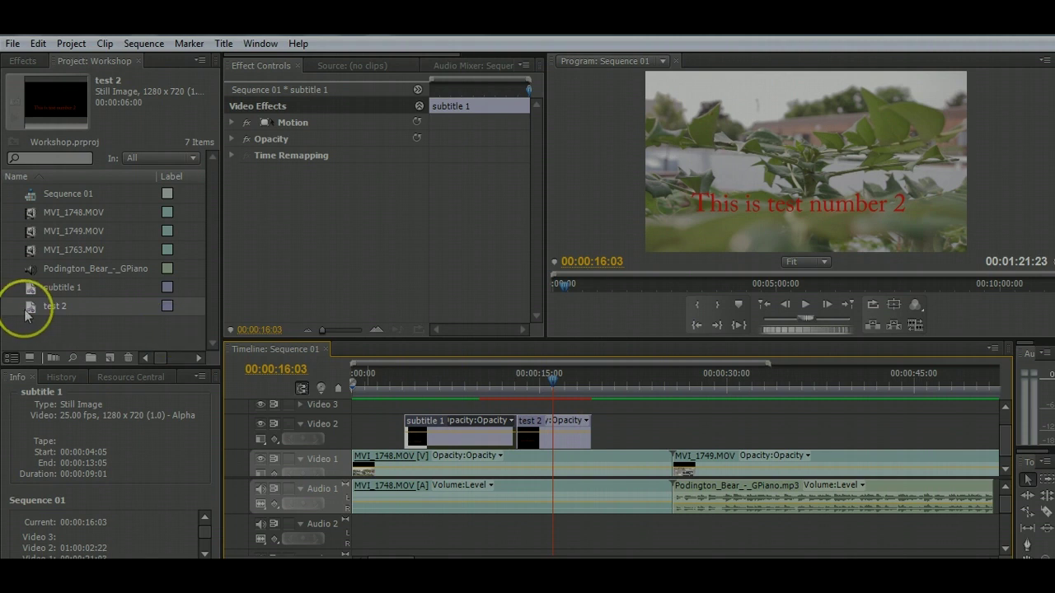
left_click(541, 423)
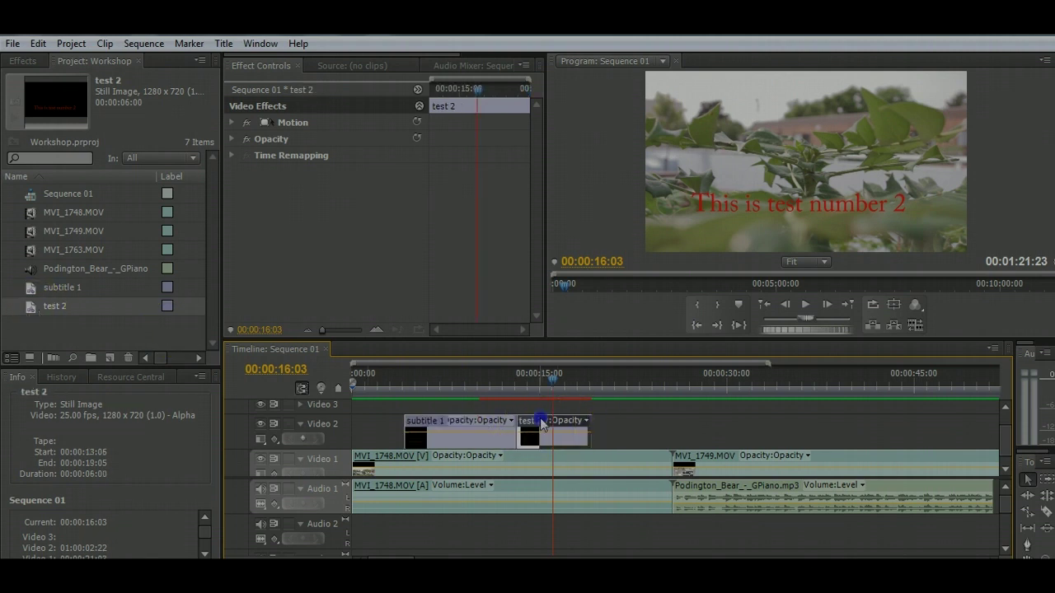
double_click(542, 423)
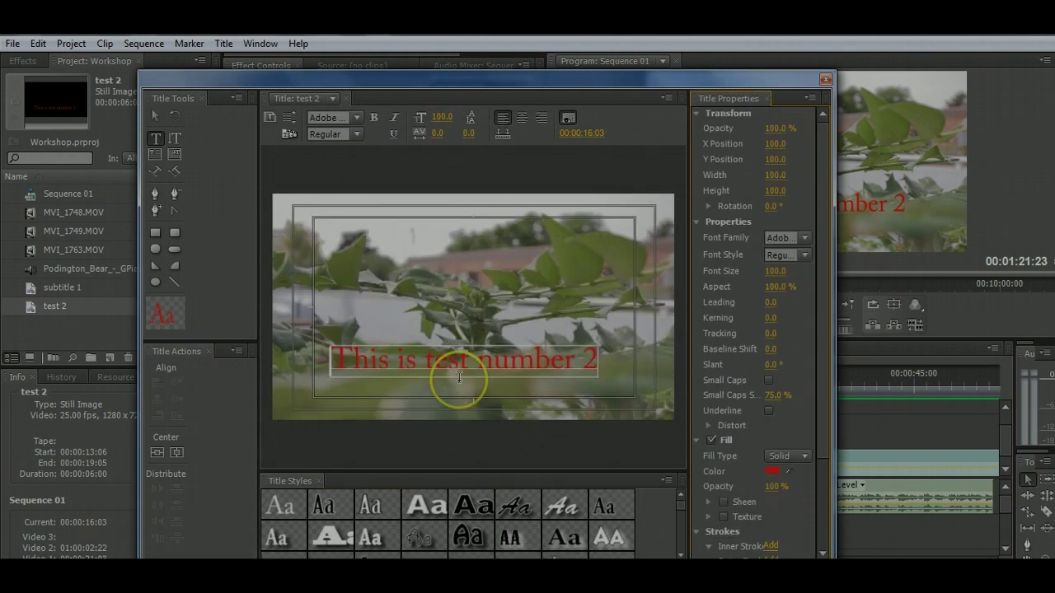
left_click(155, 119)
left_click(388, 338)
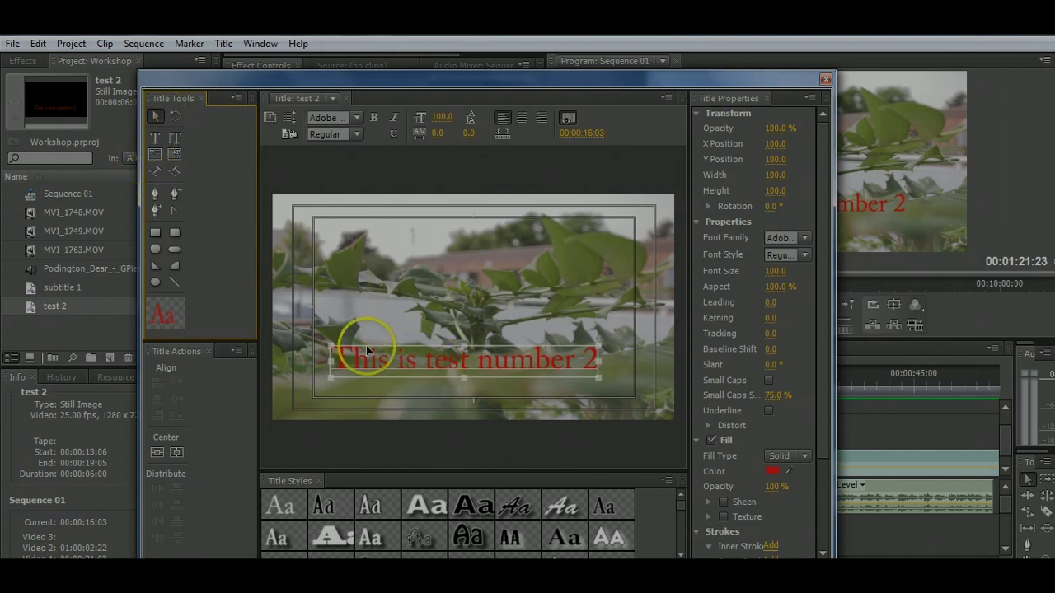
left_click(449, 367)
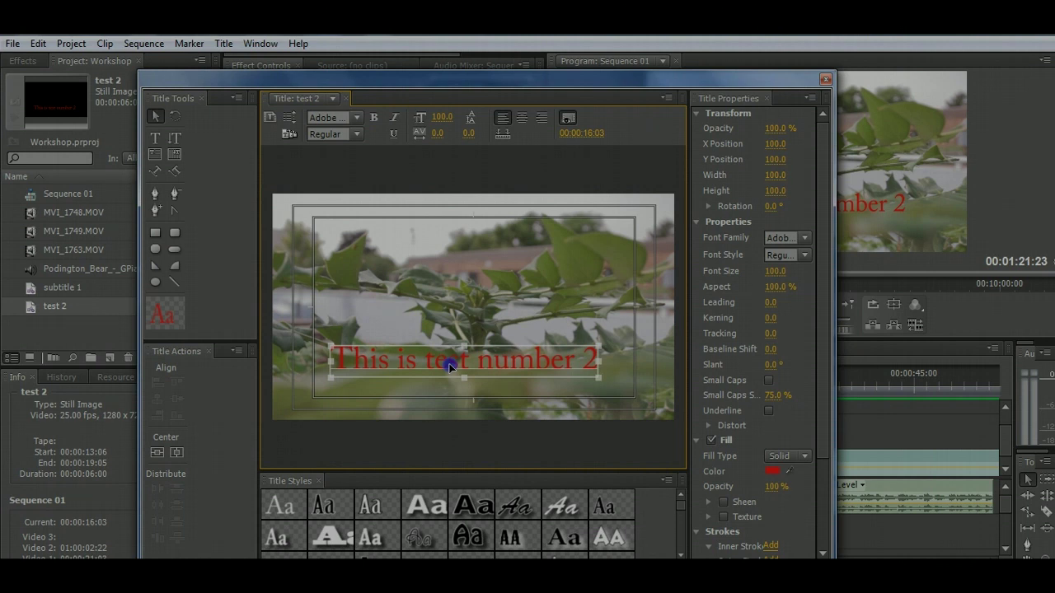
left_click_drag(449, 368, 435, 240)
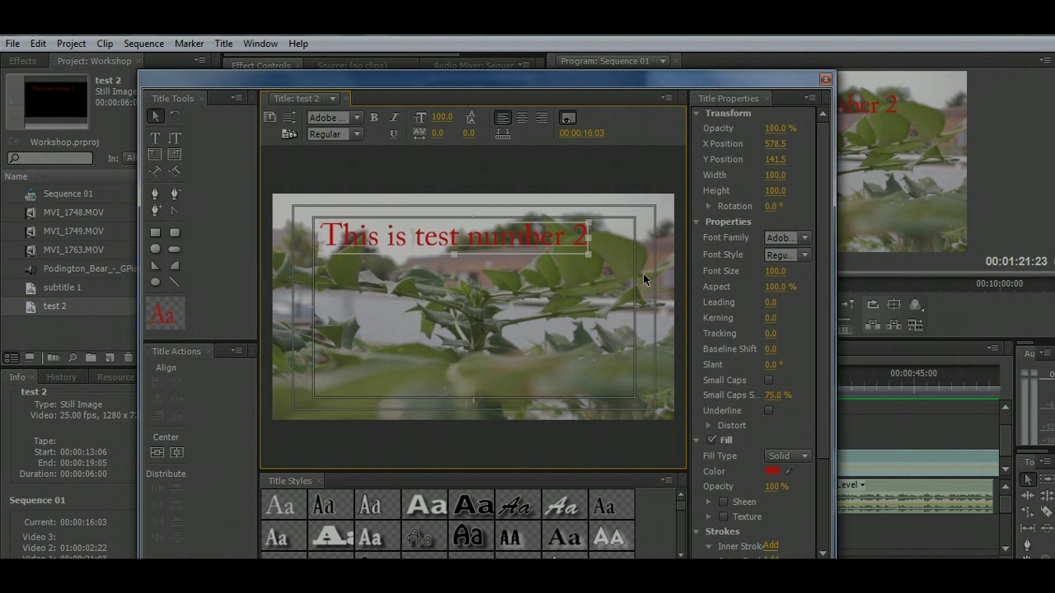
left_click(825, 79)
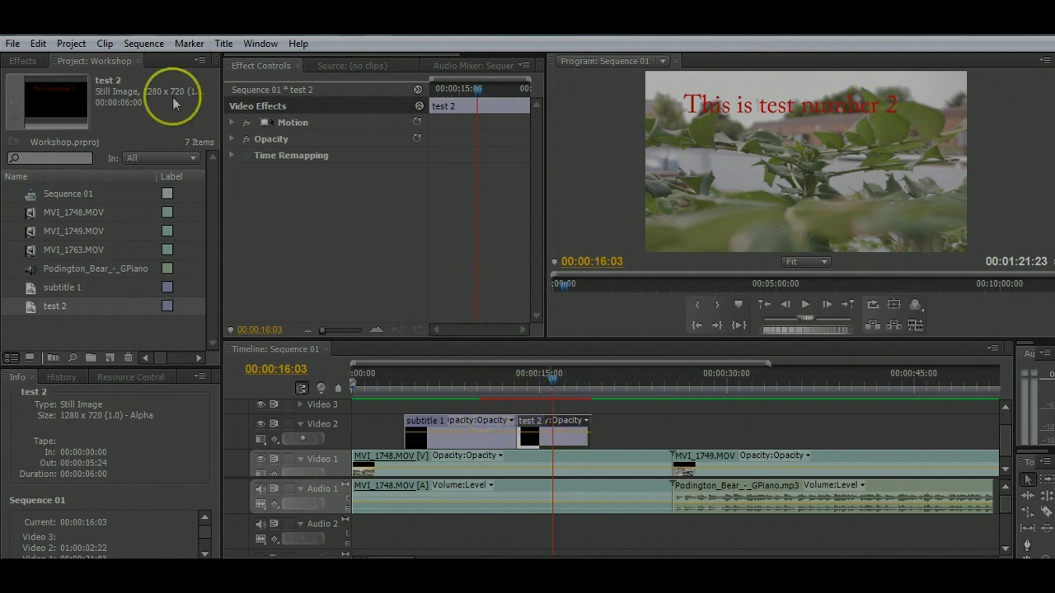
Render the effects in the work area and return the playhead to 00:00:01:17
left_click(140, 45)
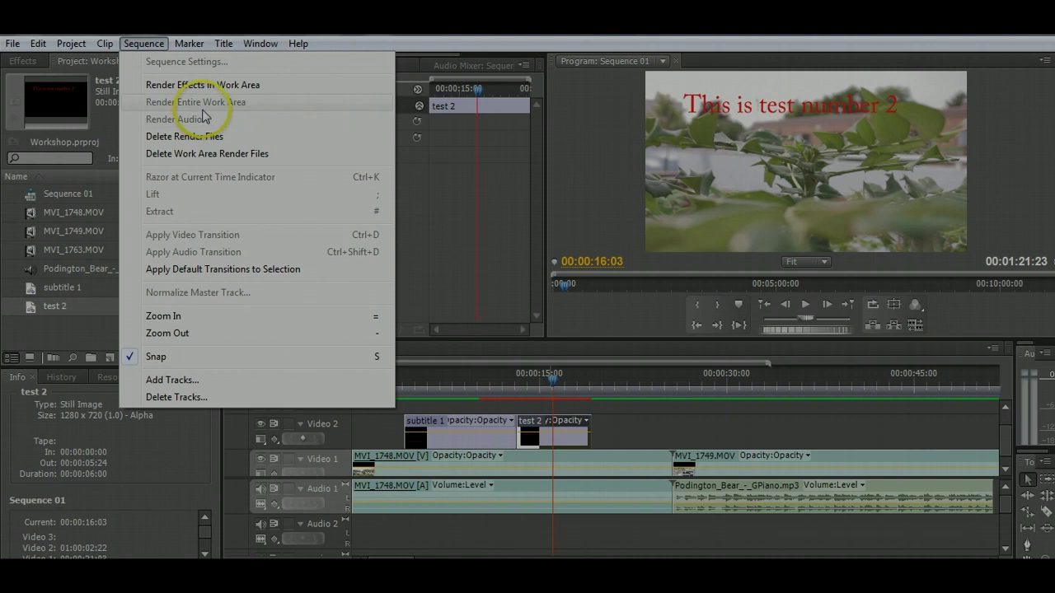
left_click(237, 86)
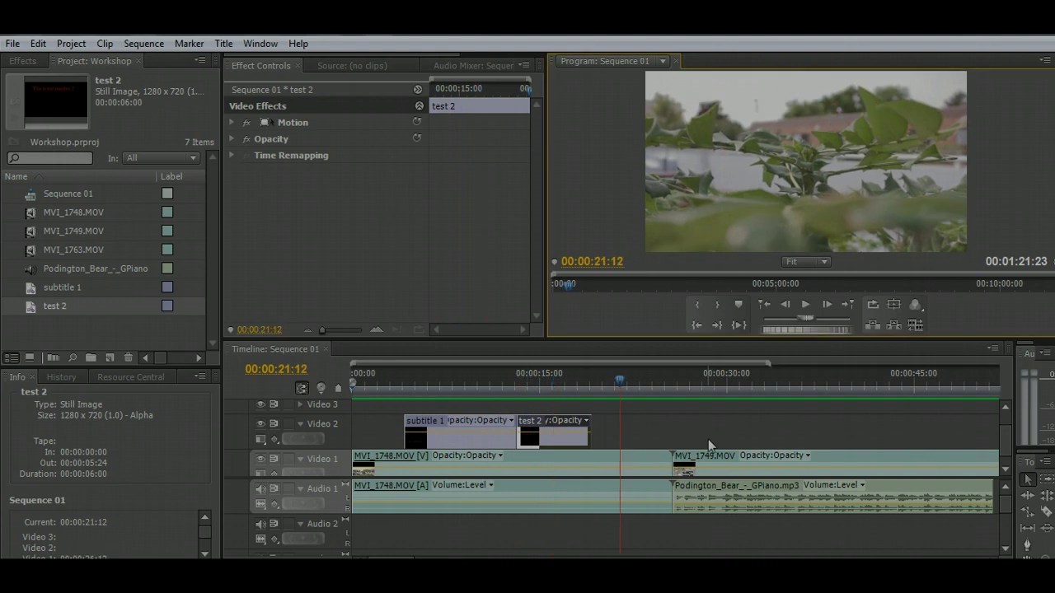
mouse_move(620, 383)
mouse_move(620, 384)
left_mouse_down()
mouse_move(340, 388)
mouse_move(800, 415)
mouse_move(600, 429)
mouse_move(429, 396)
mouse_move(374, 405)
left_mouse_up()
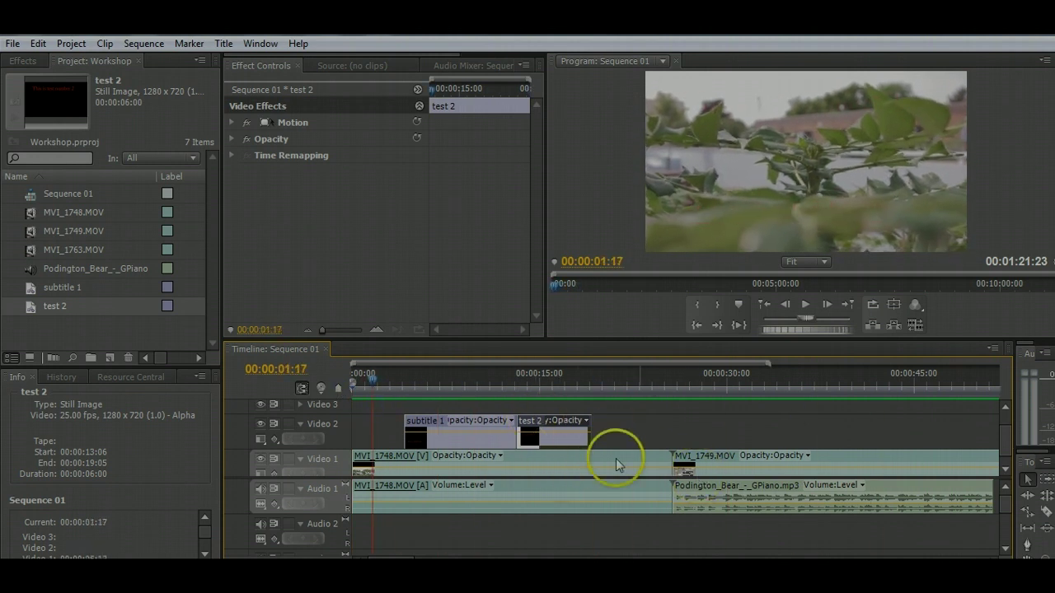
Move subtitle 1 over MVI_1749 to start at about 00:00:32:00, and move test 2 earlier on Video 2 to start at 00:00:05:12
left_click(551, 422)
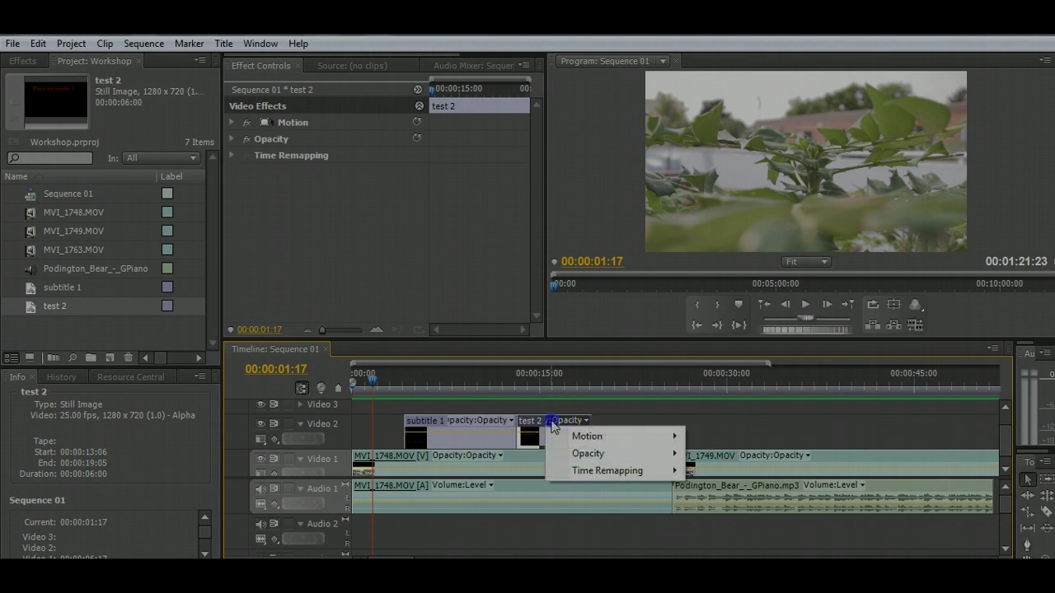
left_click(466, 421)
left_click(431, 438)
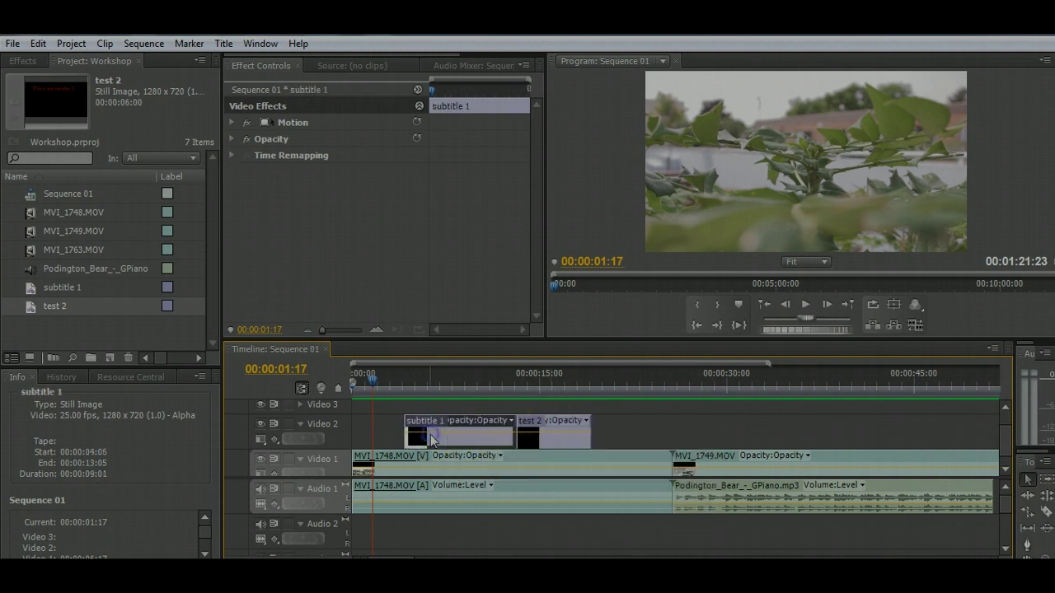
left_click_drag(425, 424, 683, 429)
left_click_drag(773, 429, 773, 429)
left_click(538, 426)
left_click_drag(536, 426, 440, 429)
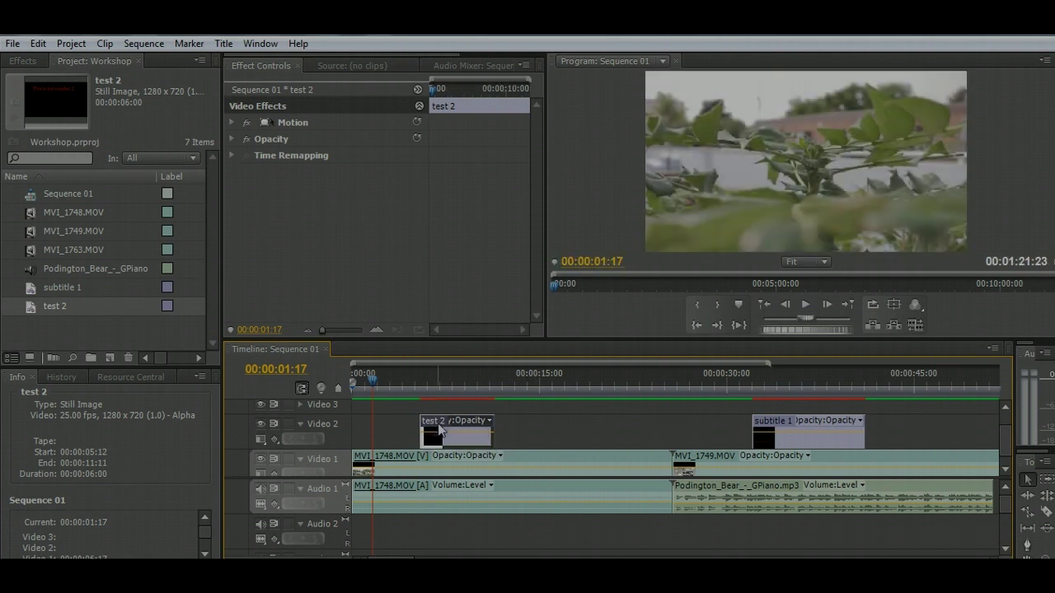
left_click_drag(440, 429, 439, 426)
left_click(409, 437)
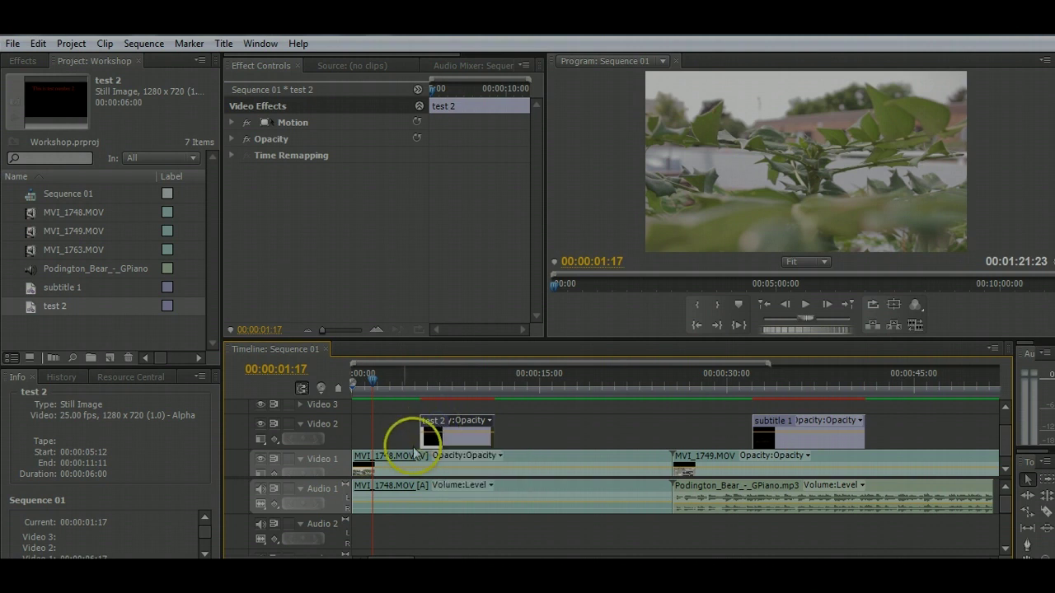
left_click(405, 464)
left_click(437, 423)
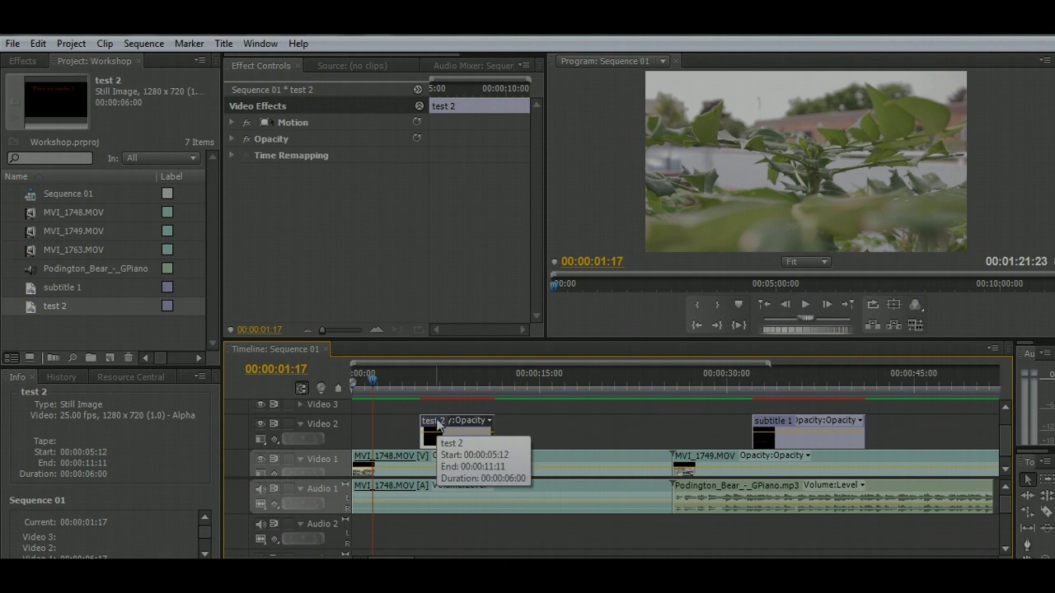
Delete the subtitle 1 and test 2 titles from Video 2
left_click_drag(438, 423, 775, 425)
left_click(775, 425)
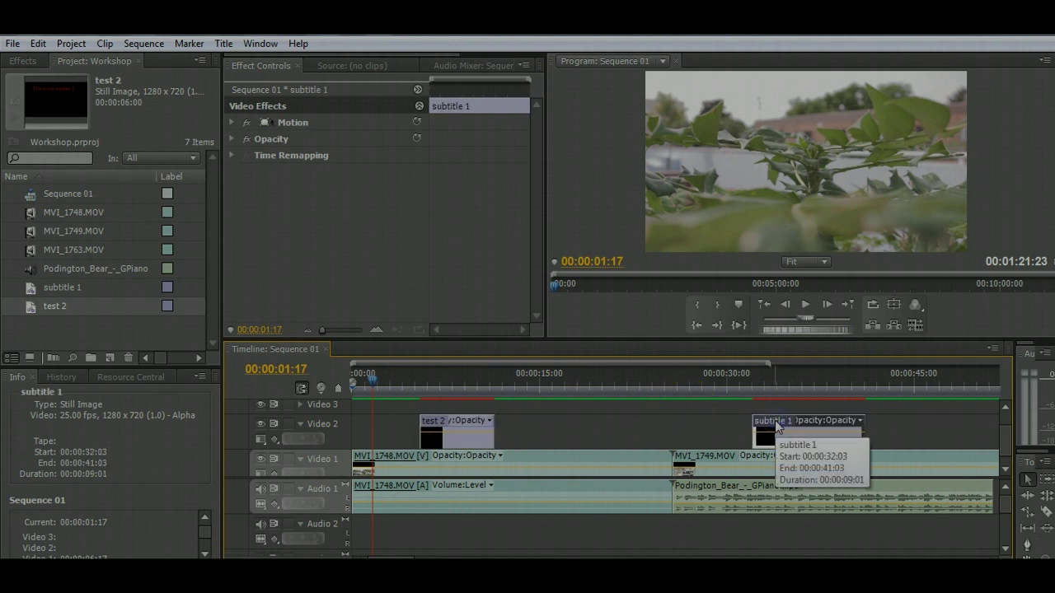
key("Delete")
left_click_drag(775, 421, 755, 427)
left_click(646, 431)
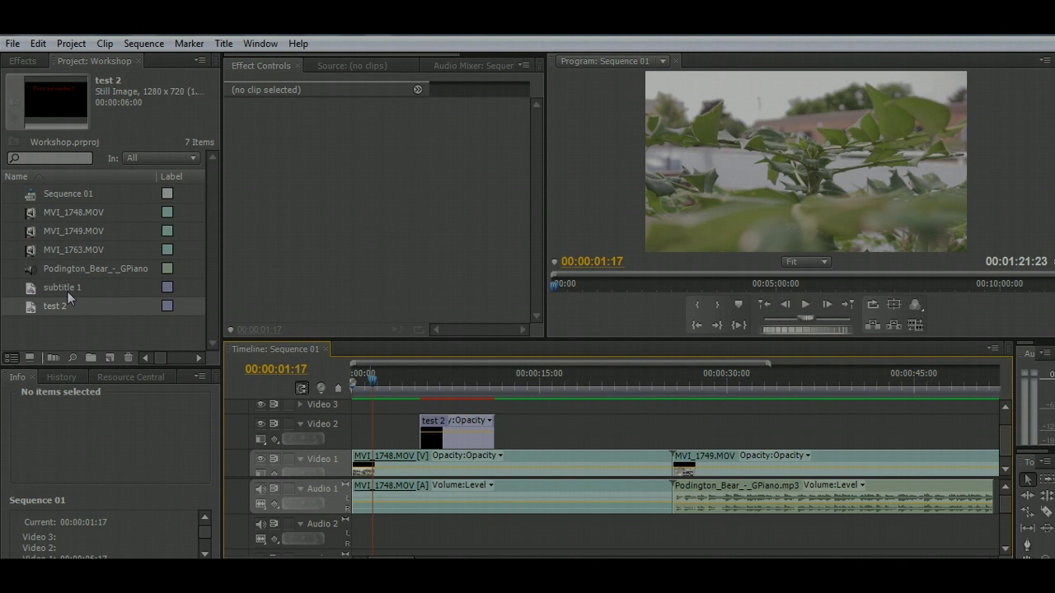
left_click(435, 422)
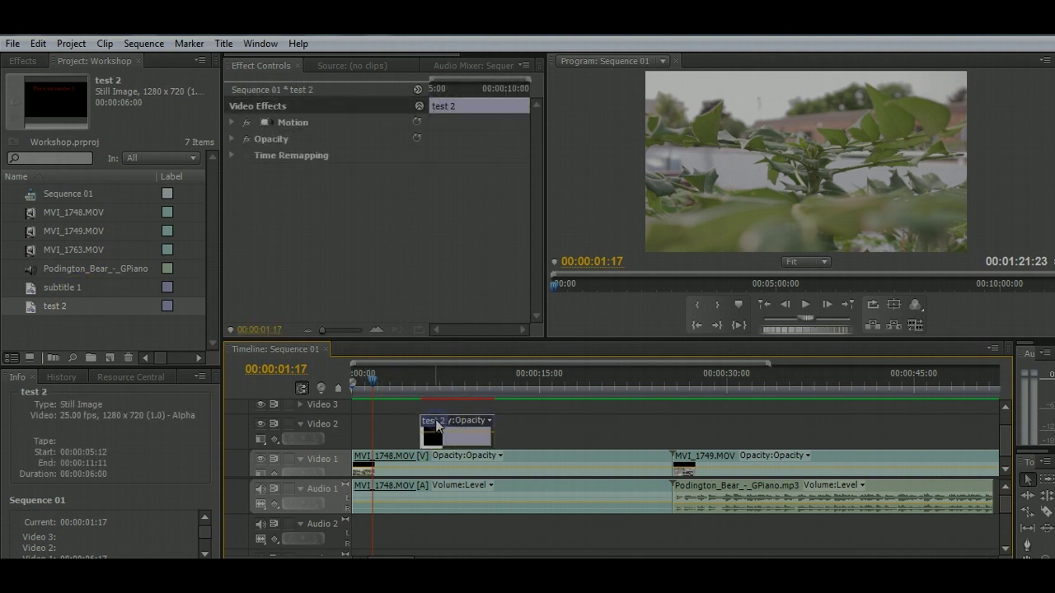
key("Delete")
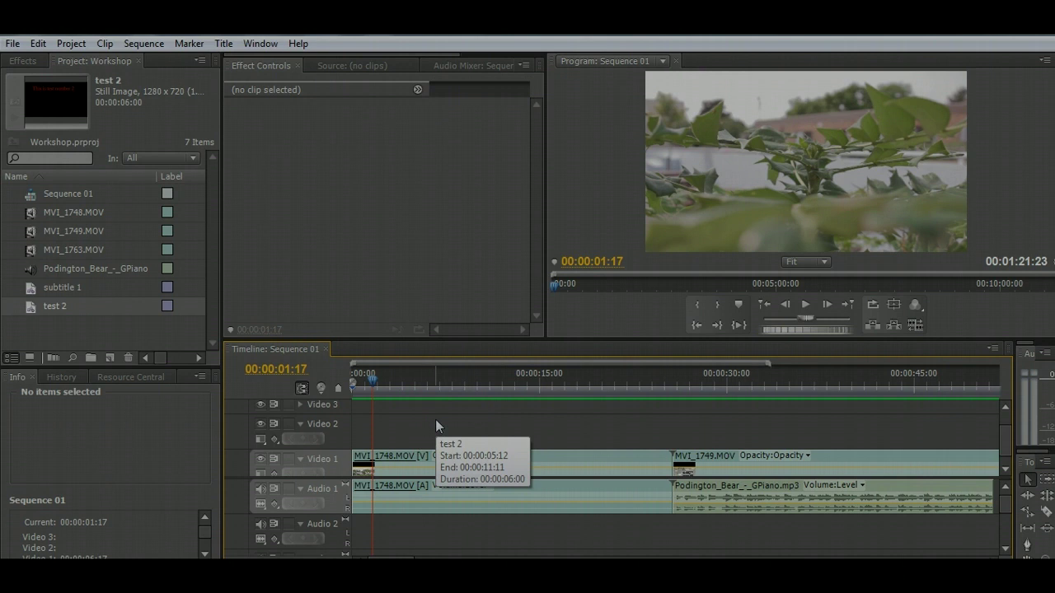
Delete MVI_1749.MOV from Video 1 and the Podington_Bear_-_GPiano.mp3 music from Audio 1
left_click(820, 460)
key("Delete")
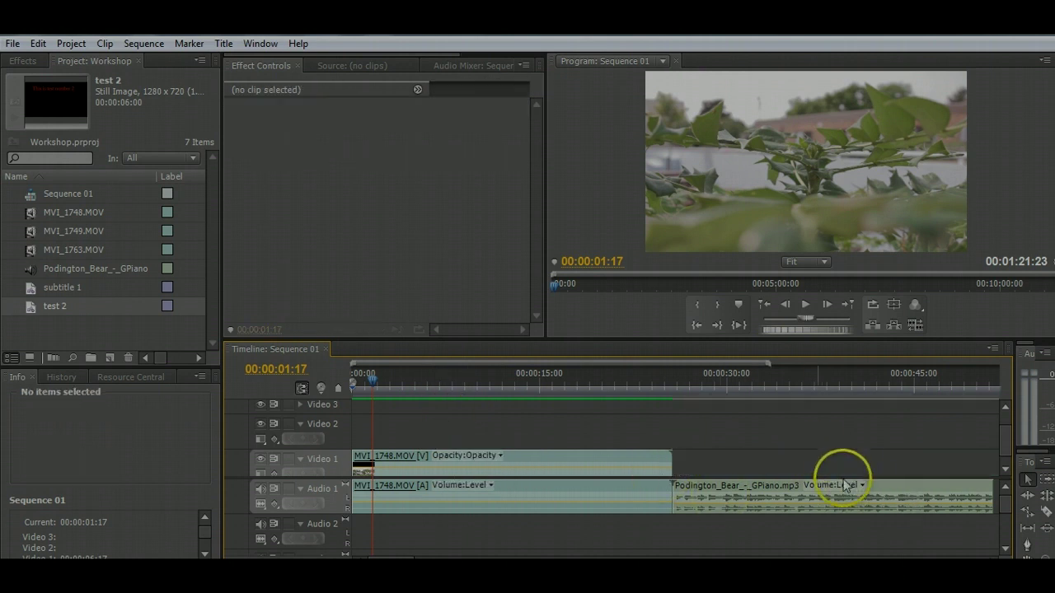
left_click(845, 486)
key("Delete")
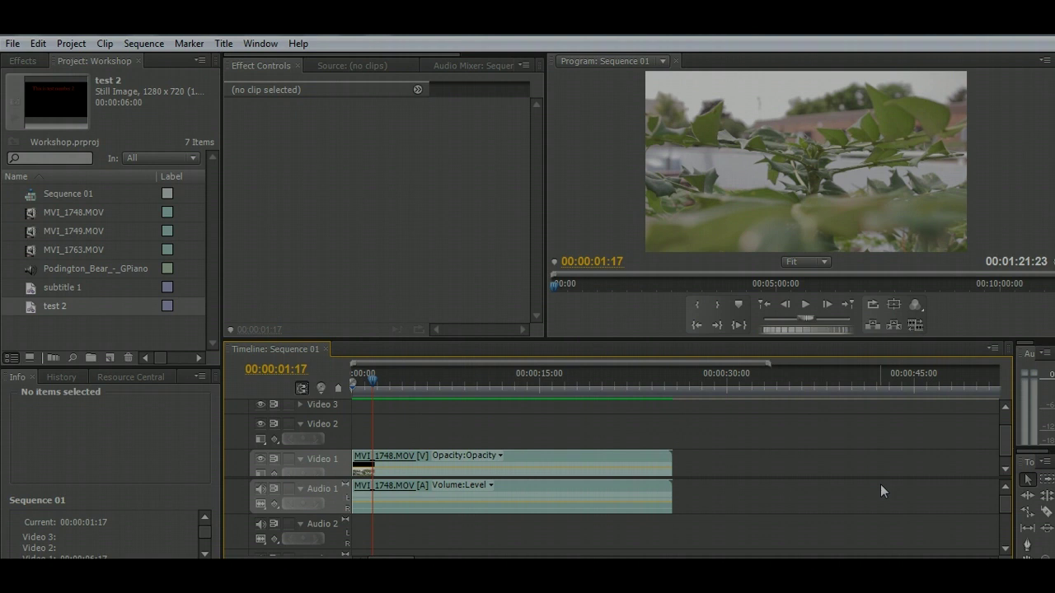
Cut MVI_1748.MOV on the timeline into seven pieces of varying length with the Razor tool
left_click(588, 486)
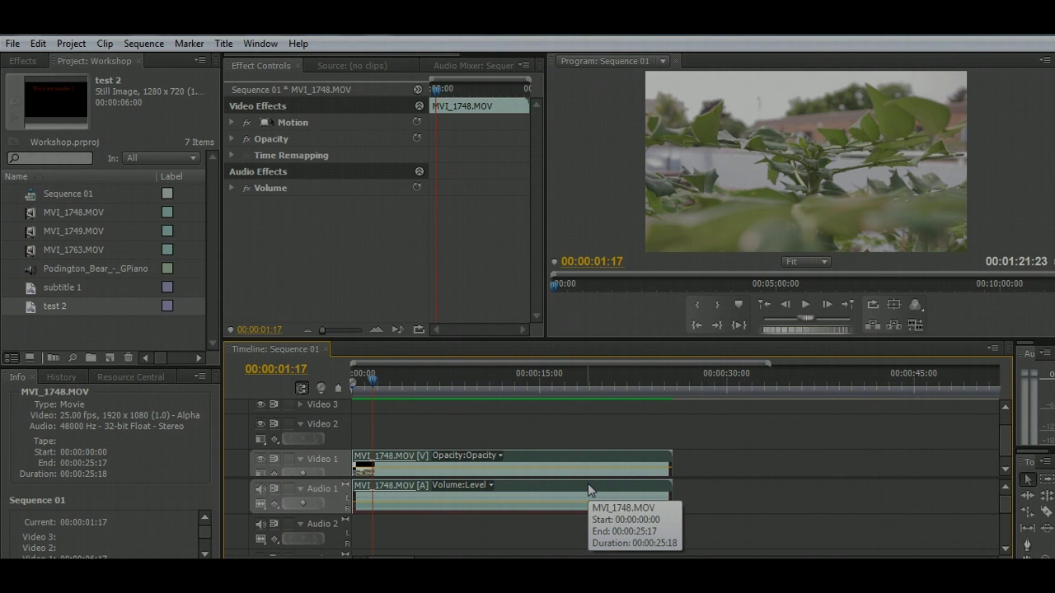
left_click(699, 484)
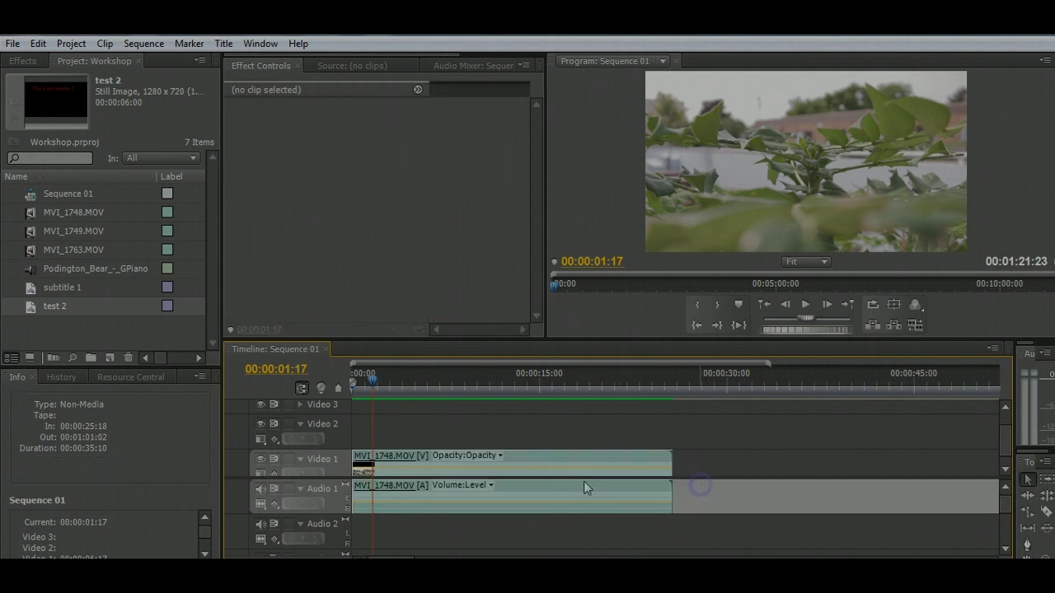
left_click(520, 466)
left_click(447, 466)
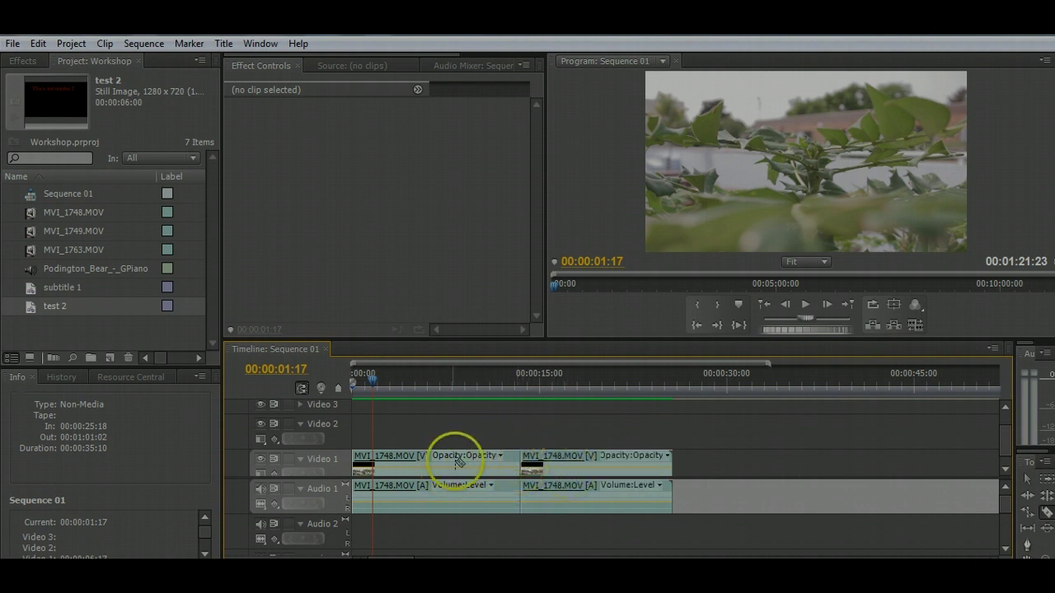
left_click(407, 466)
left_click(492, 465)
left_click(573, 465)
left_click(635, 465)
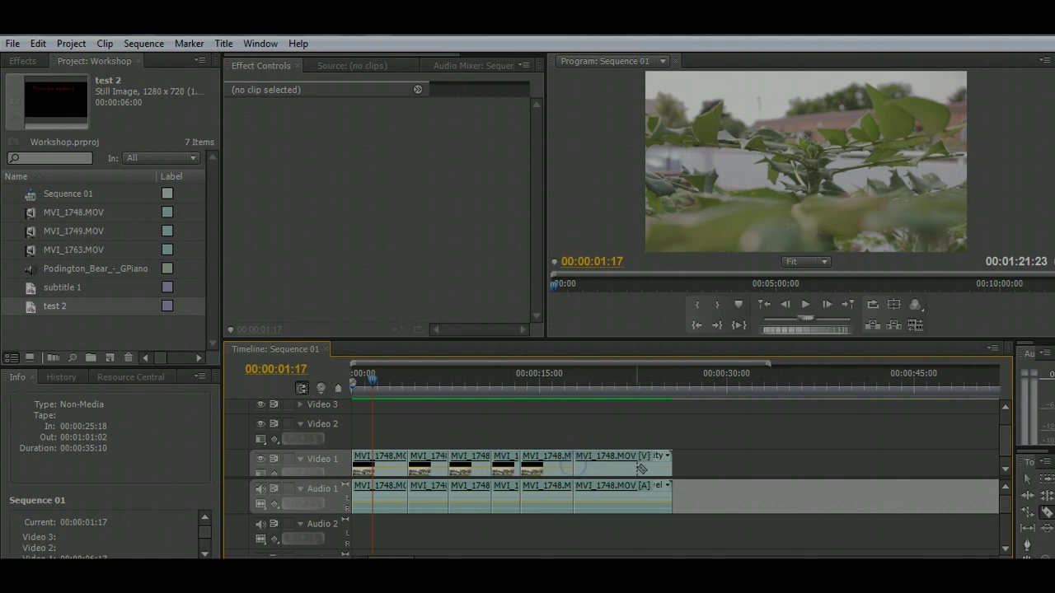
key("v")
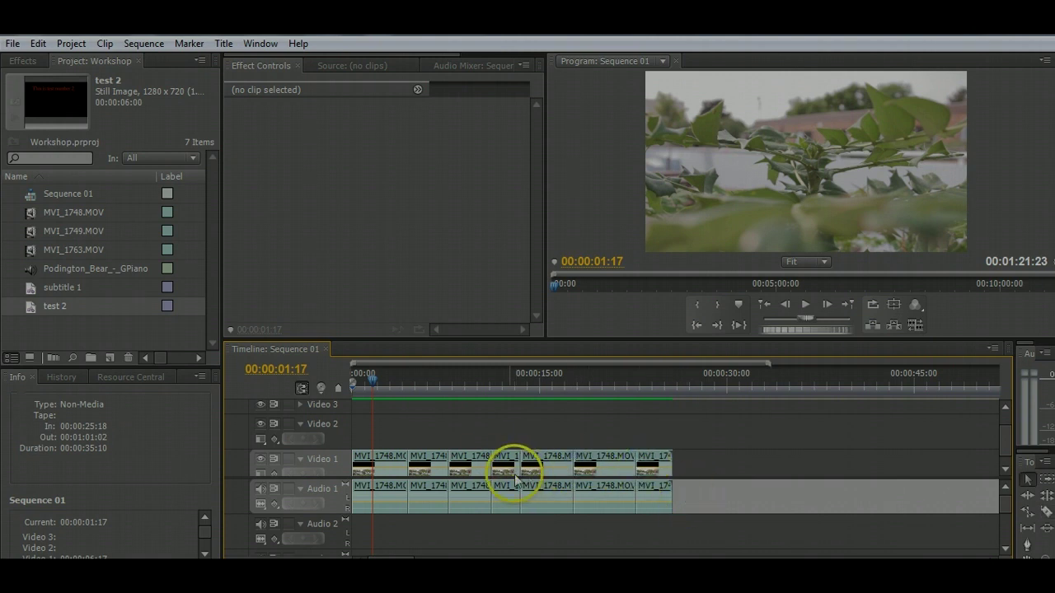
Move the fourth, sixth and second pieces of MVI_1748 into the empty space after the last piece, with gaps between them
left_click_drag(498, 466, 764, 466)
left_click_drag(620, 463, 843, 460)
left_click_drag(431, 454, 712, 461)
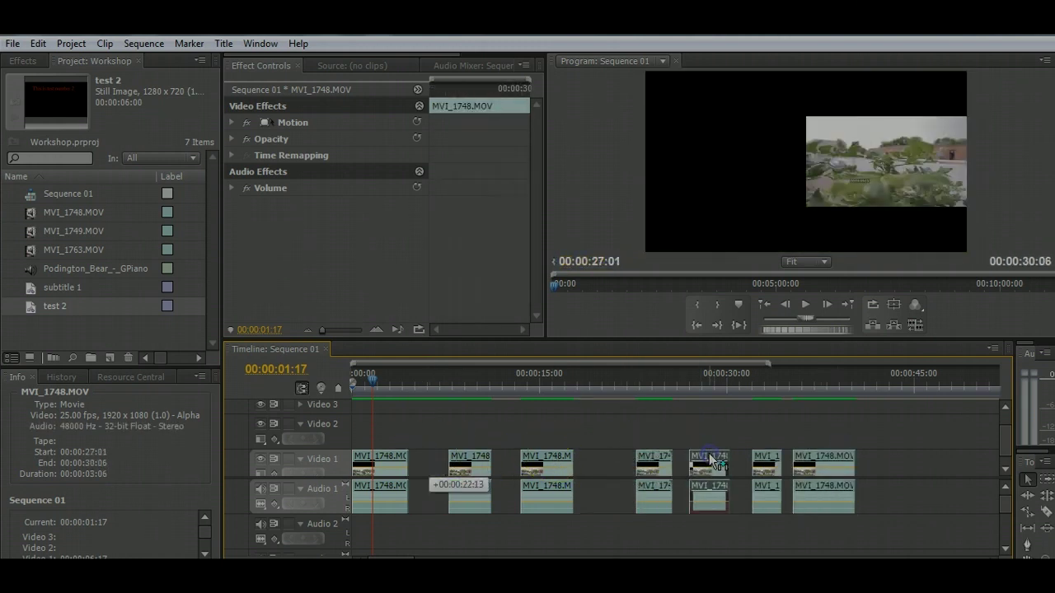
Move the next two MVI_1748 pieces earlier so that they directly follow the first piece without gaps
left_click(635, 452)
left_click(444, 472)
left_click(506, 486)
left_click(466, 464)
left_click_drag(466, 463, 427, 462)
left_click(527, 453)
left_click_drag(528, 453, 460, 460)
Ripple-delete the four remaining gaps between the MVI_1748 pieces, zooming the timeline in for the narrow last one
left_click(548, 465)
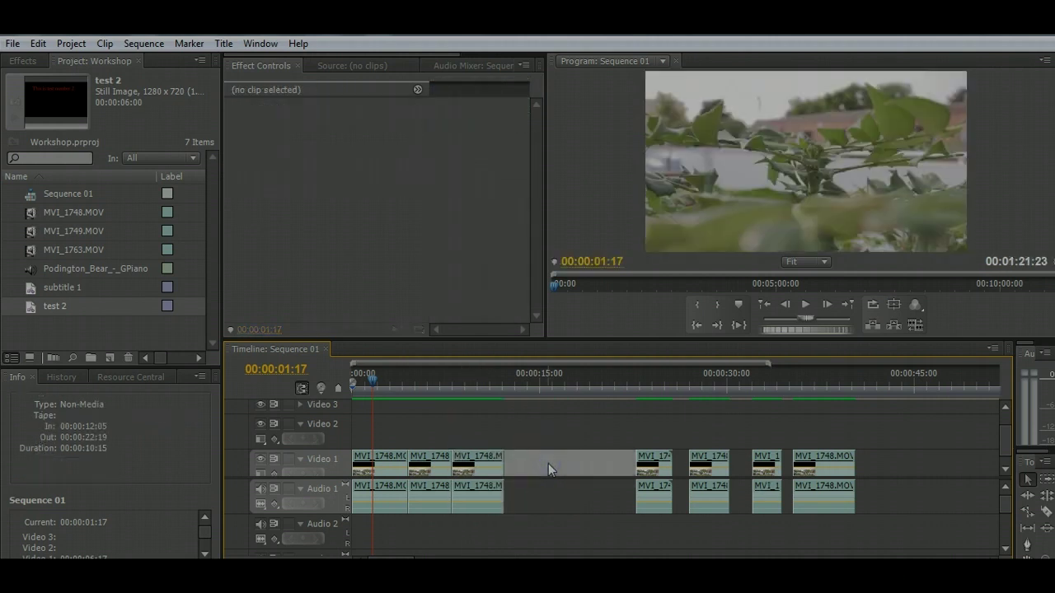
right_click(548, 463)
left_click(579, 476)
right_click(549, 462)
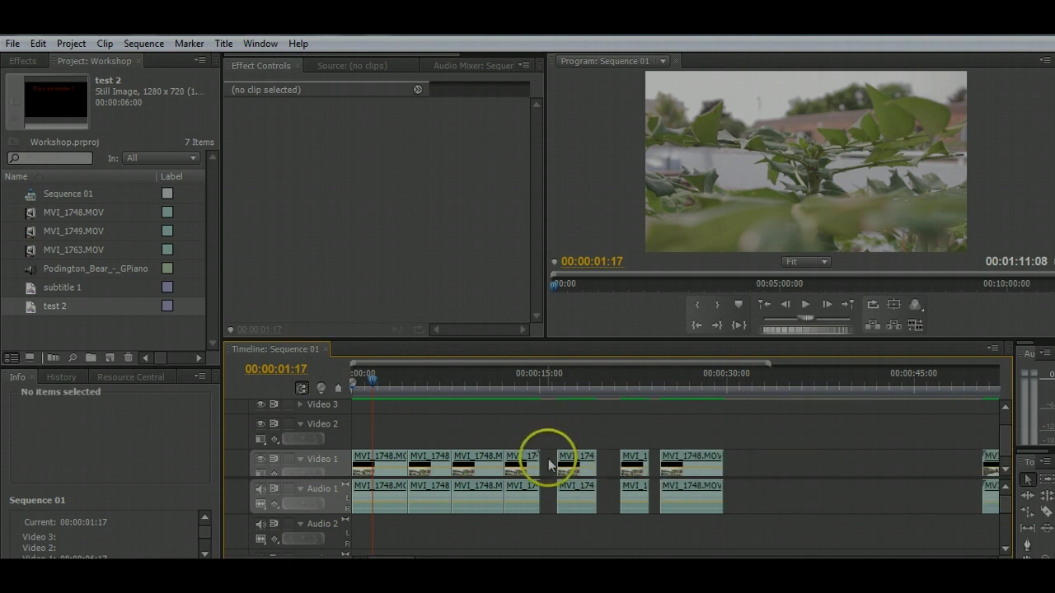
left_click(579, 469)
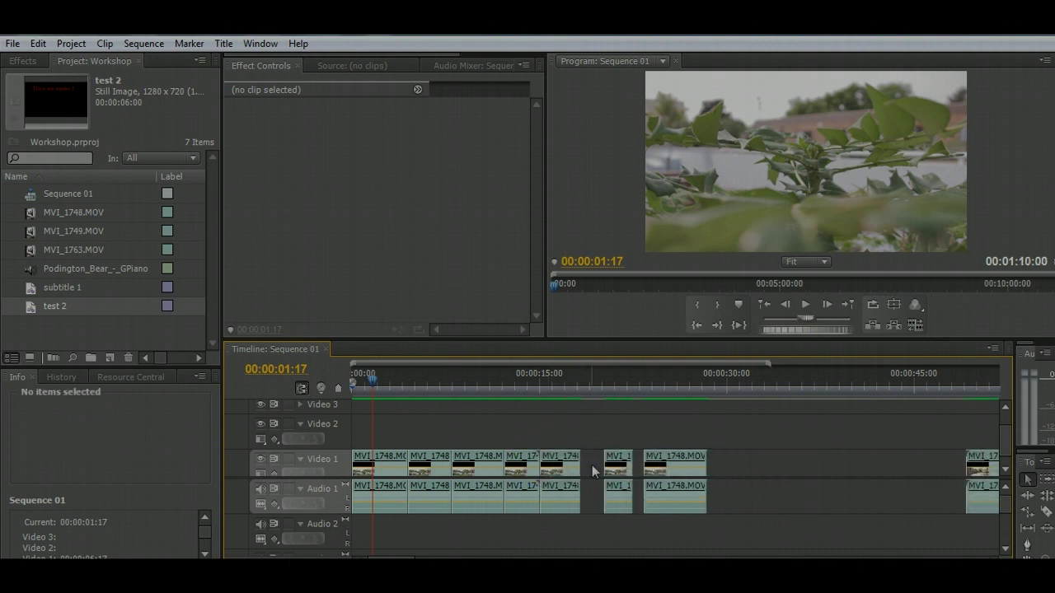
right_click(594, 465)
left_click(625, 477)
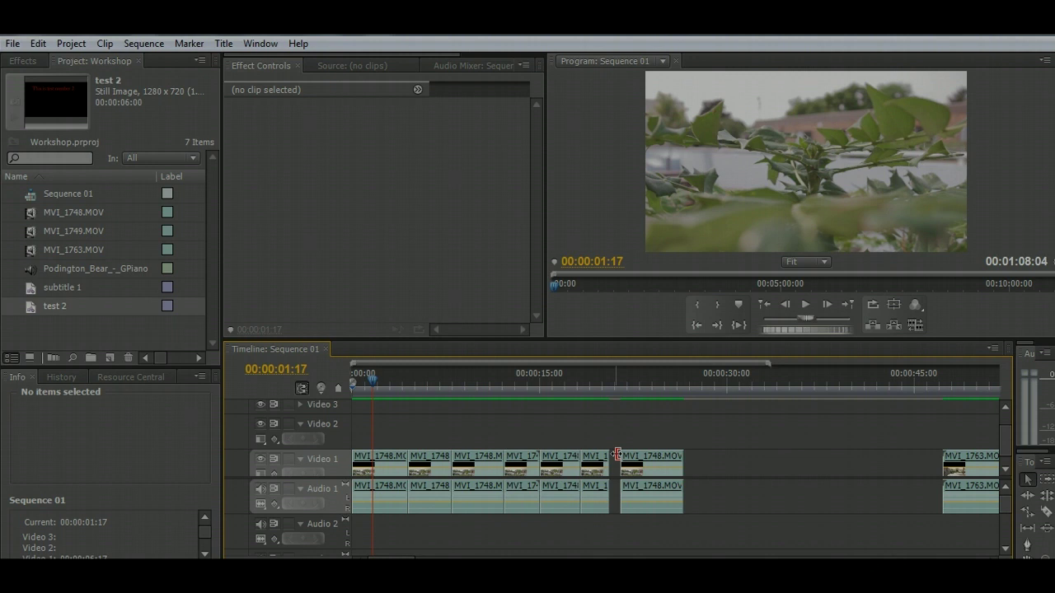
key("equal")
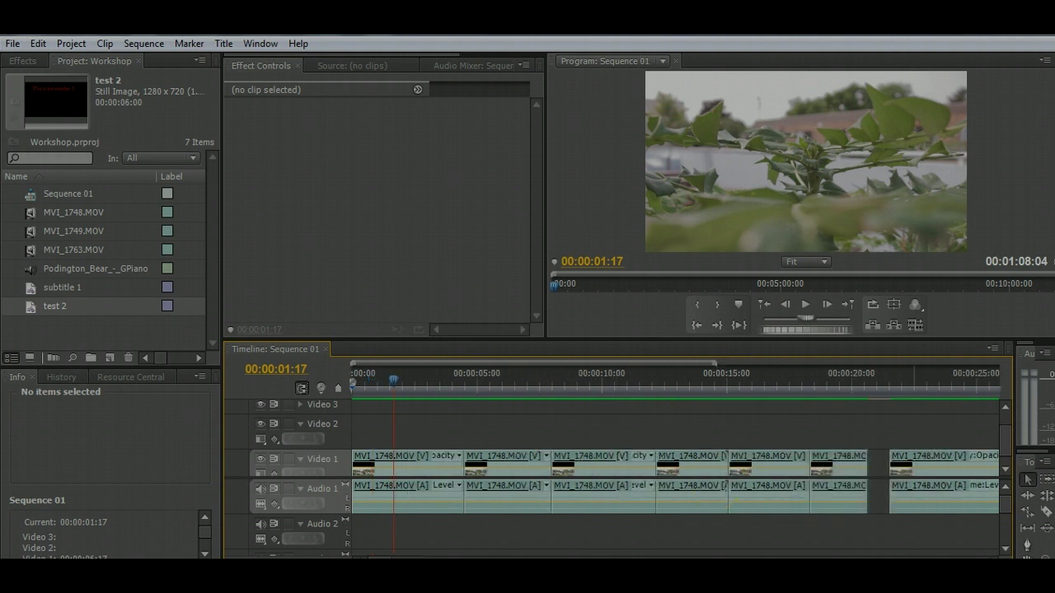
left_click(879, 466)
right_click(879, 465)
left_click(905, 471)
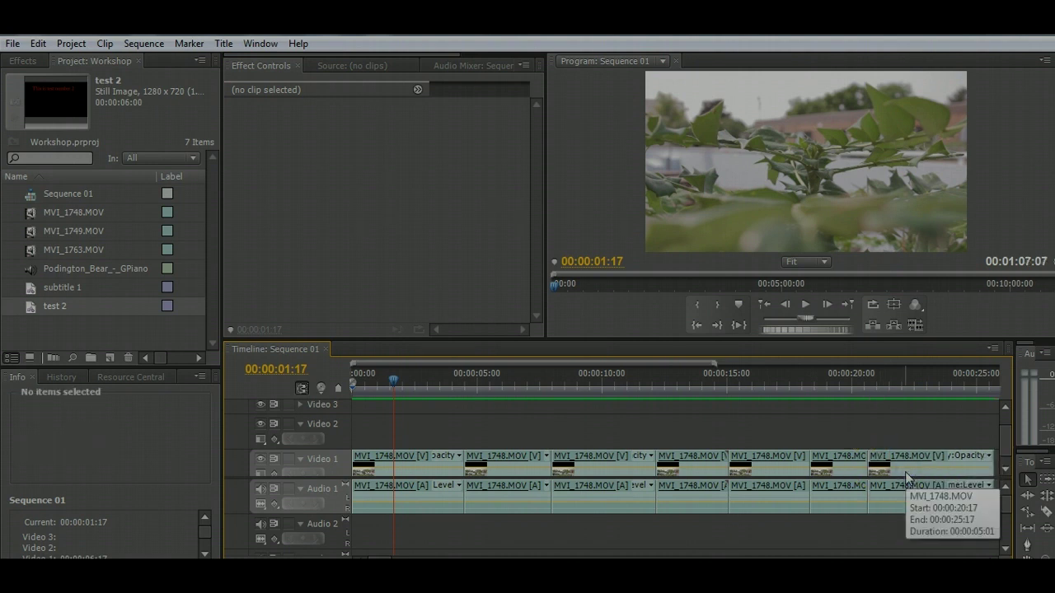
Ripple-delete the large gap between the last MVI_1748 piece and MVI_1763.MOV
key("minus")
key("minus")
left_click_drag(614, 465, 575, 472)
right_click(572, 471)
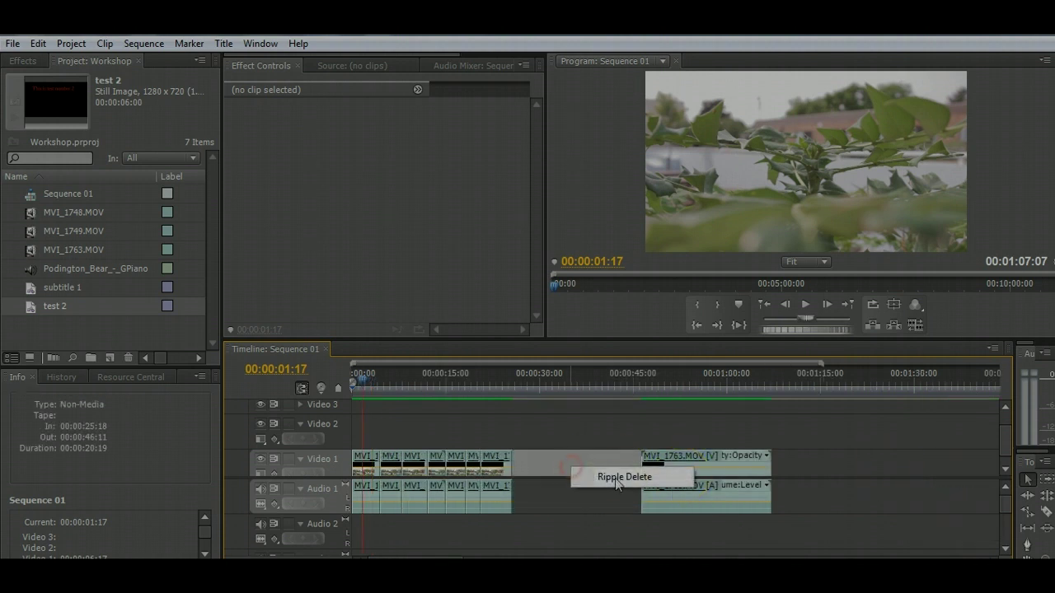
left_click(619, 481)
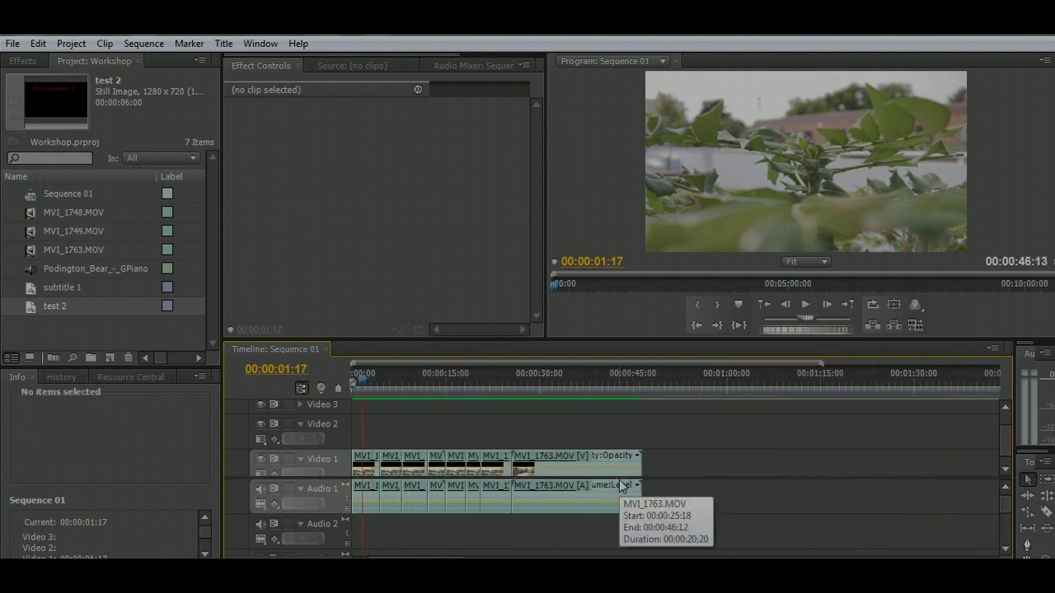
Delete the MVI_1748 piece starting at 00:00:15:03, leaving its gap open
left_click(462, 460)
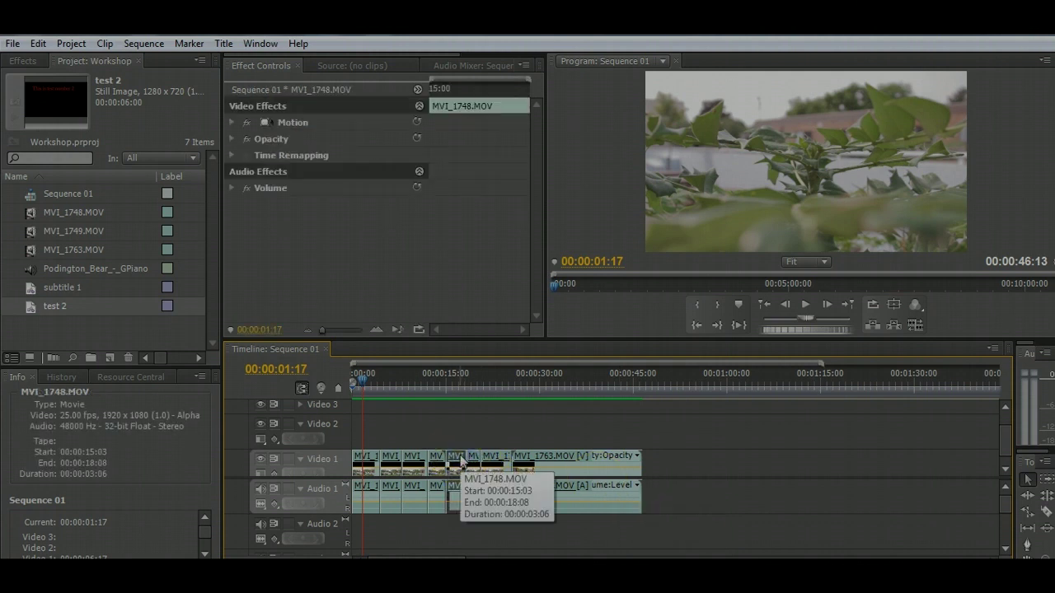
key("Delete")
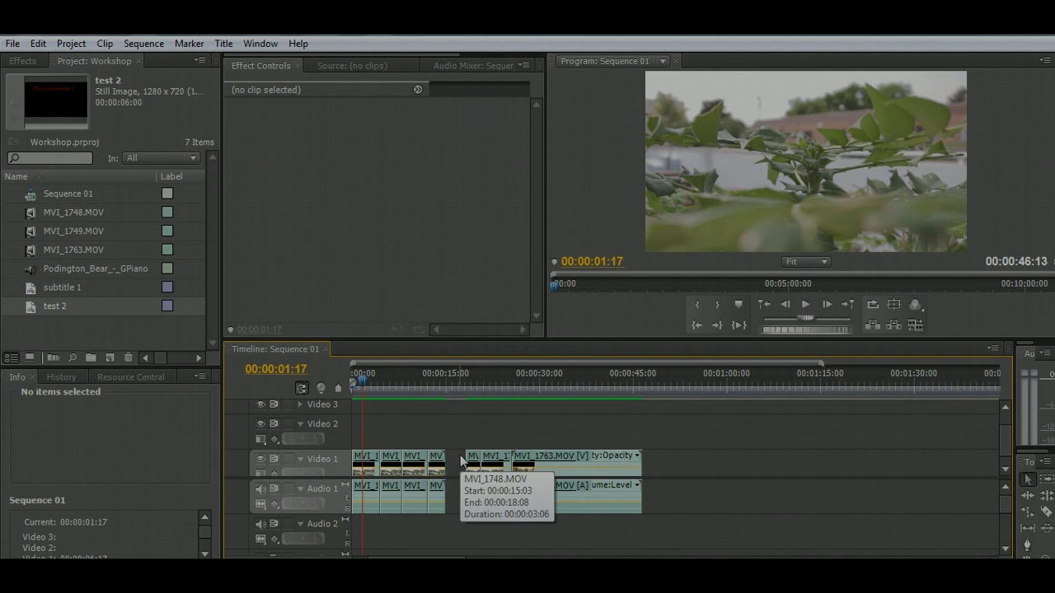
Unlink the video and audio of the MVI_1748 piece starting at 00:00:08:00
left_click(415, 492)
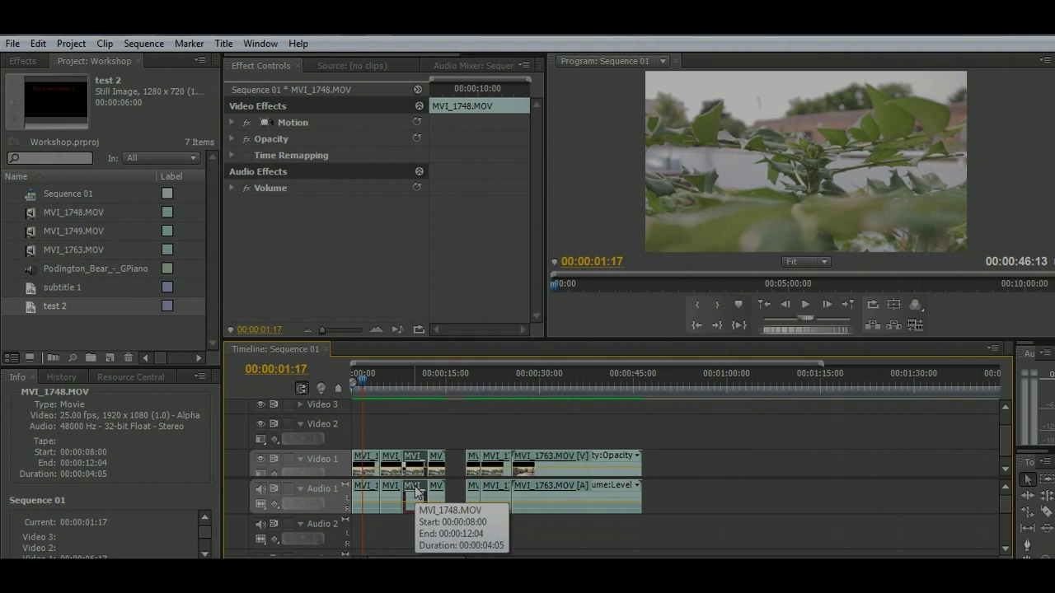
left_click(415, 493)
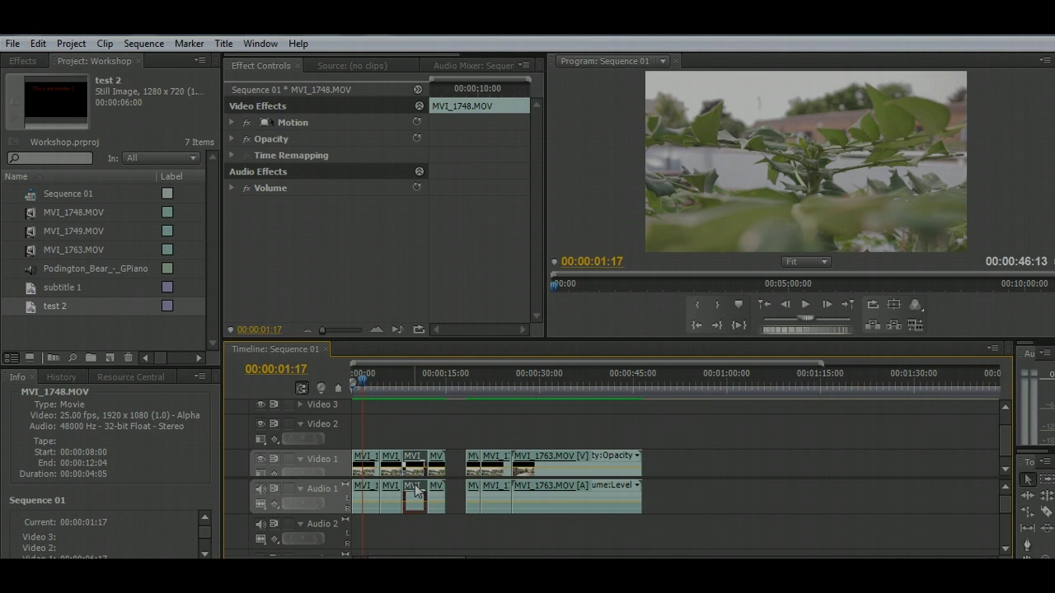
right_click(416, 492)
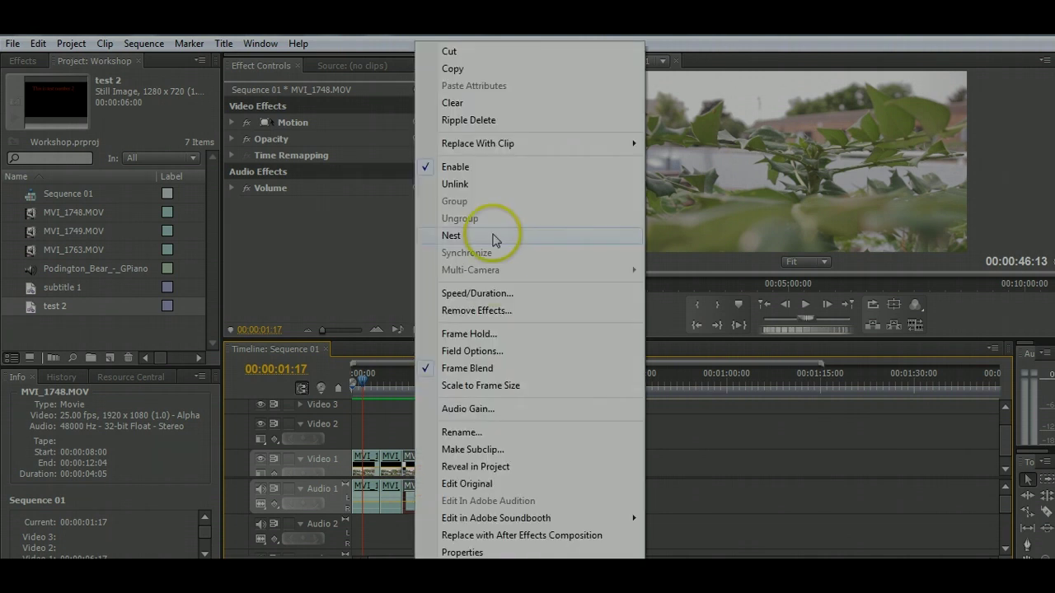
left_click(459, 187)
left_click(471, 483)
left_click(675, 481)
Delete only the video part of the piece starting at 00:00:08:00 and move the playhead over that gap to 00:00:09:09
left_click(413, 458)
left_click(413, 488)
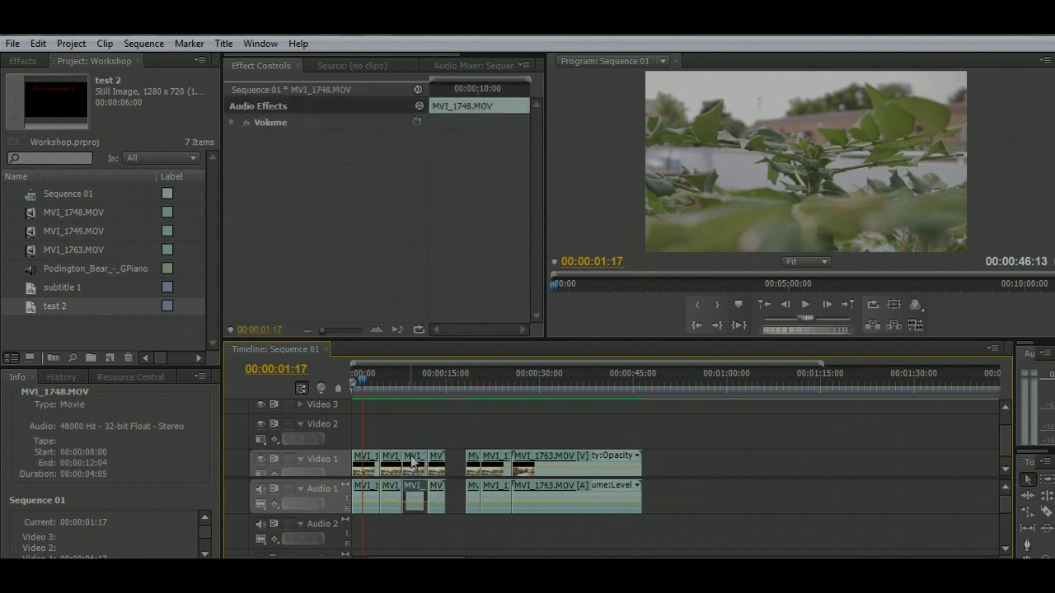
left_click(412, 462)
left_click(413, 487)
left_click(412, 462)
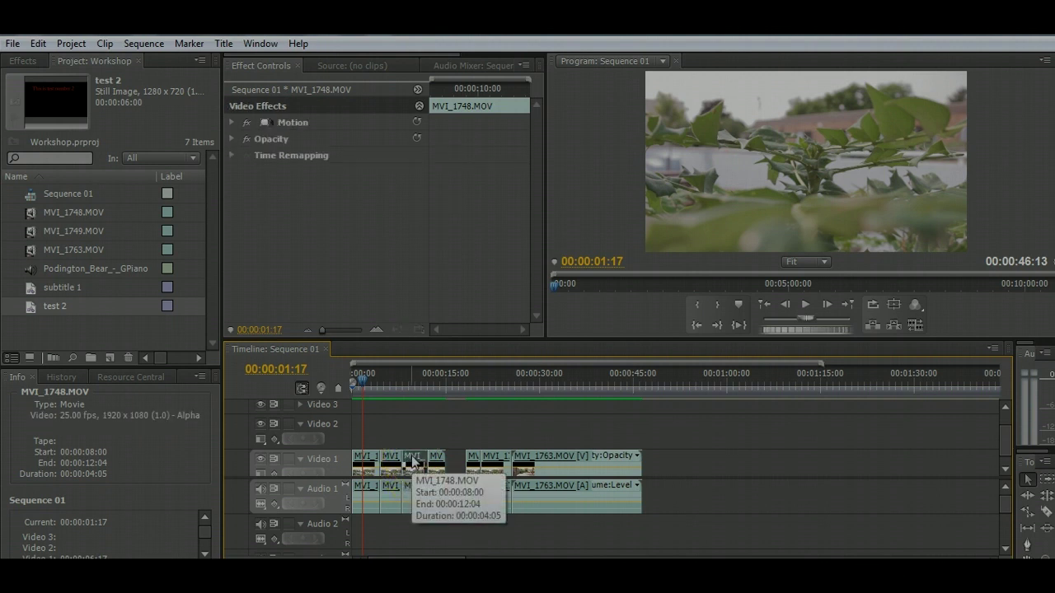
key("Delete")
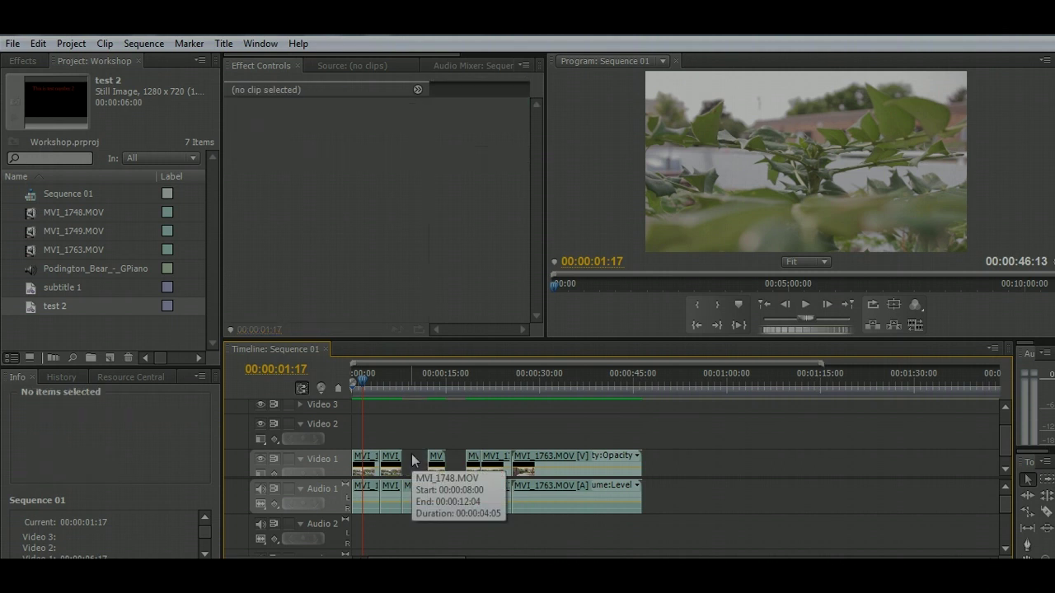
left_click(412, 487)
left_click(415, 459)
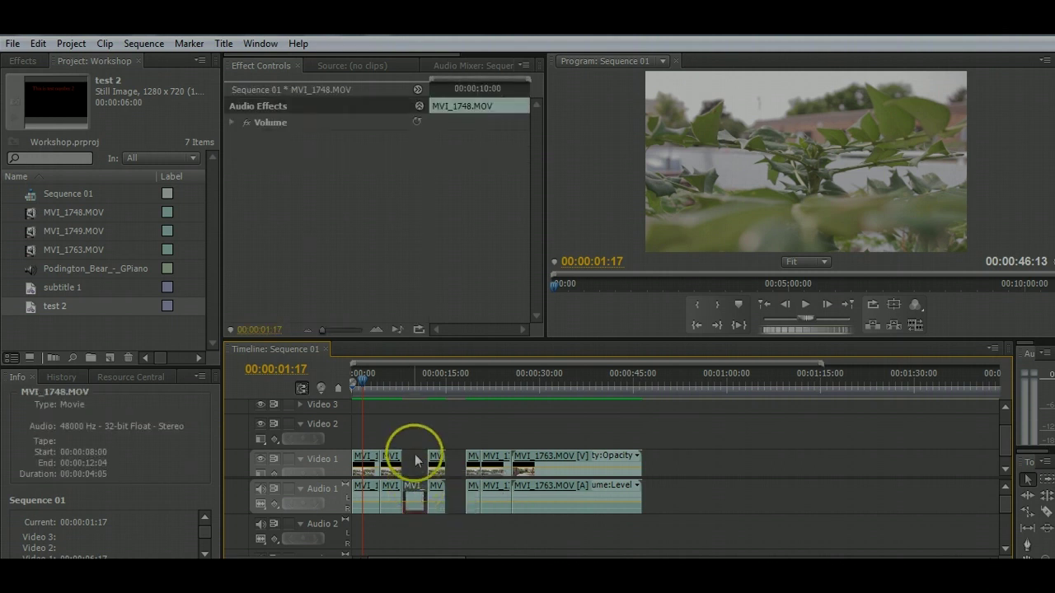
left_click(397, 383)
left_click_drag(398, 384, 412, 385)
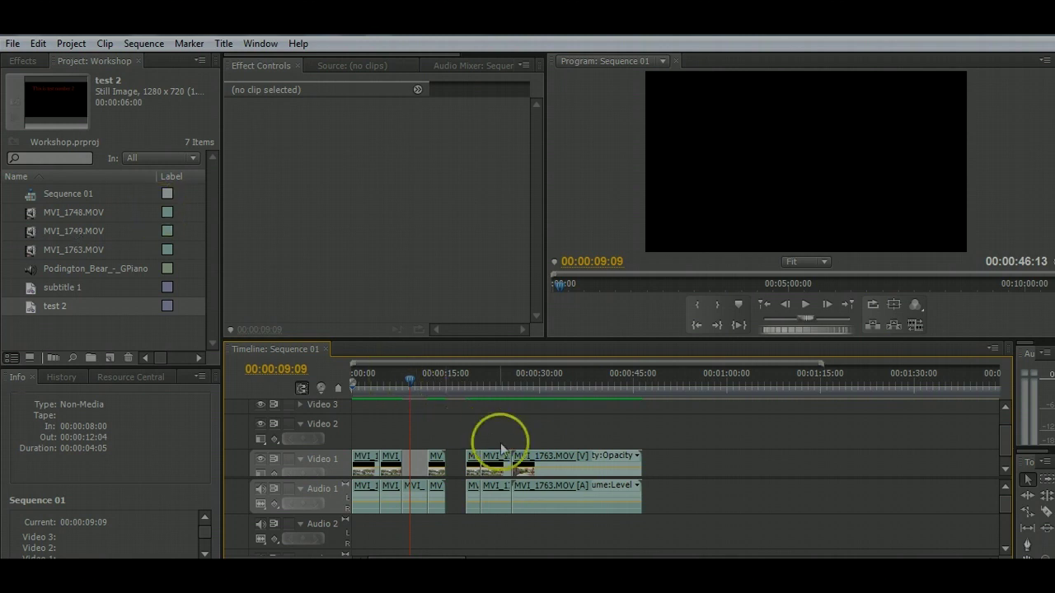
Place another copy of MVI_1748.MOV after MVI_1763 at 00:00:51:16 and cut it into four pieces with the Razor tool
left_click(32, 213)
left_click_drag(31, 216, 675, 462)
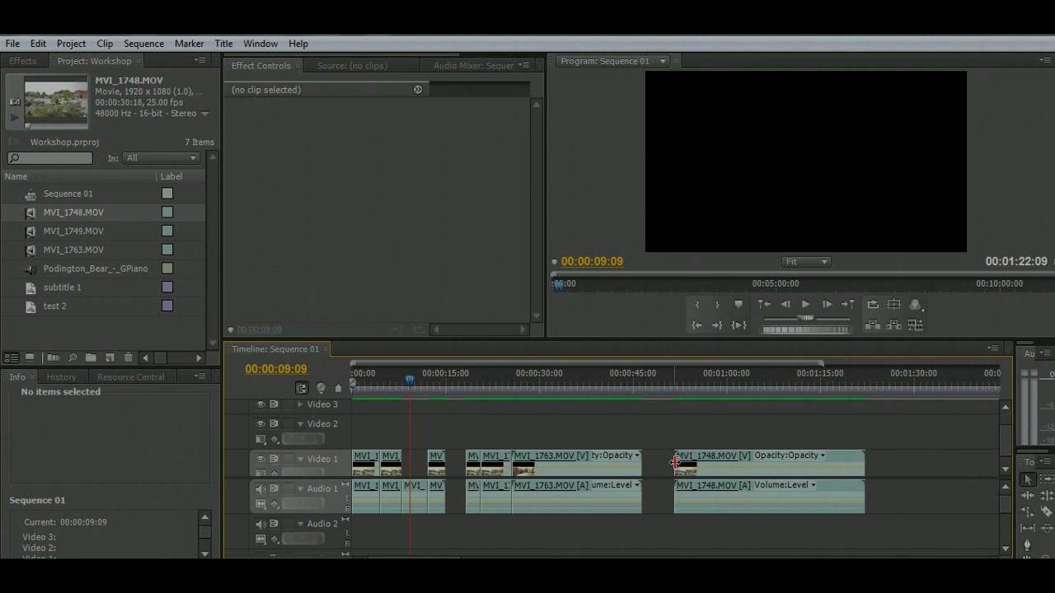
key("c")
left_click(769, 467)
left_click(747, 469)
left_click(698, 466)
key("v")
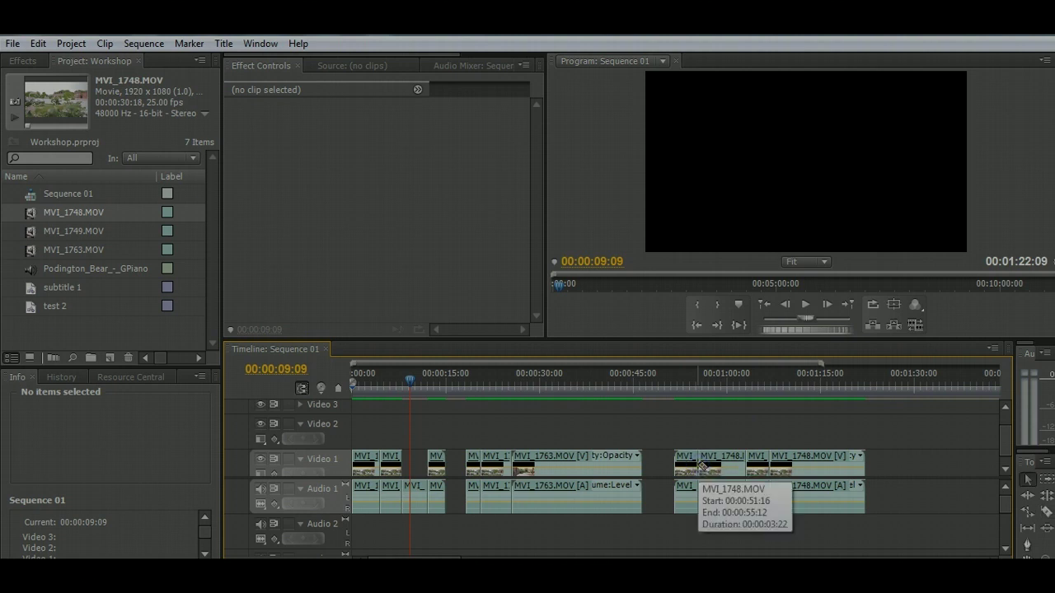
left_click(689, 464)
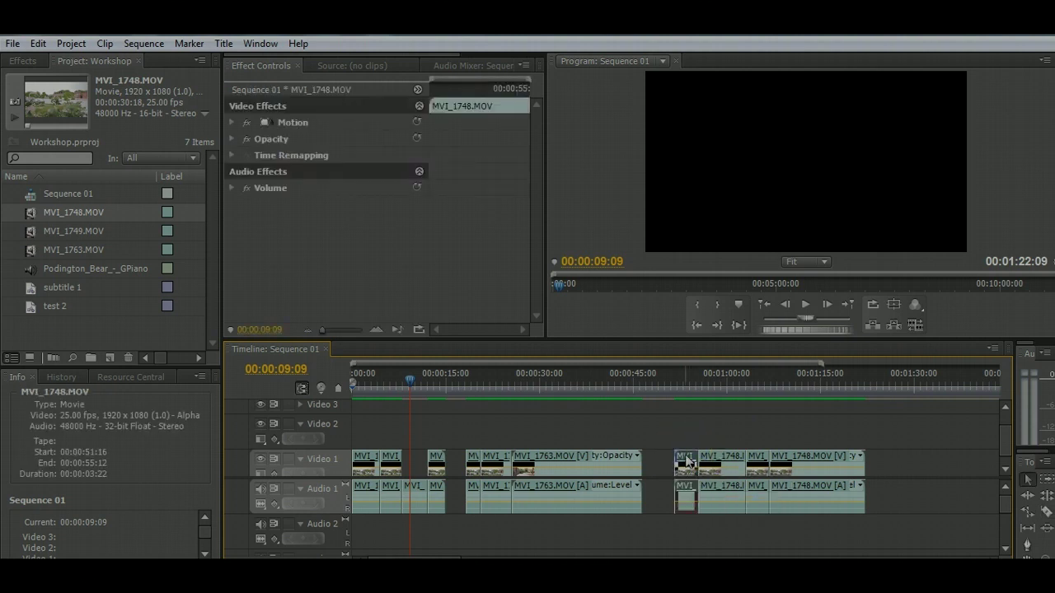
Delete the first two pieces of the MVI_1748 copy that begins at 00:00:51:16, leaving the gap open
key("Delete")
left_click(725, 458)
key("Delete")
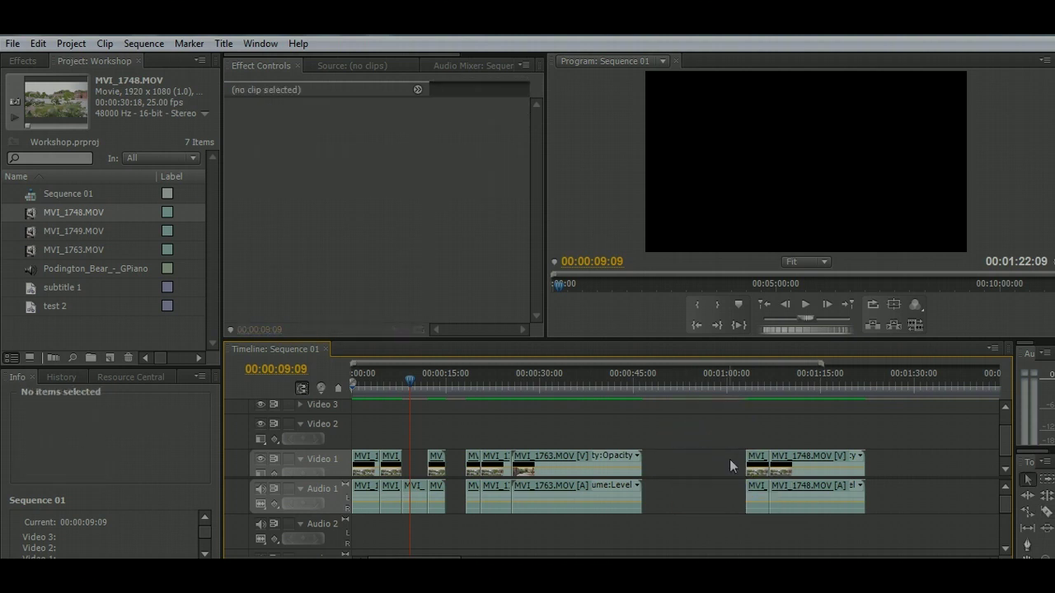
Unlink the video and audio of the last MVI_1748 piece, starting at 00:01:06:22, and deselect it
right_click(815, 455)
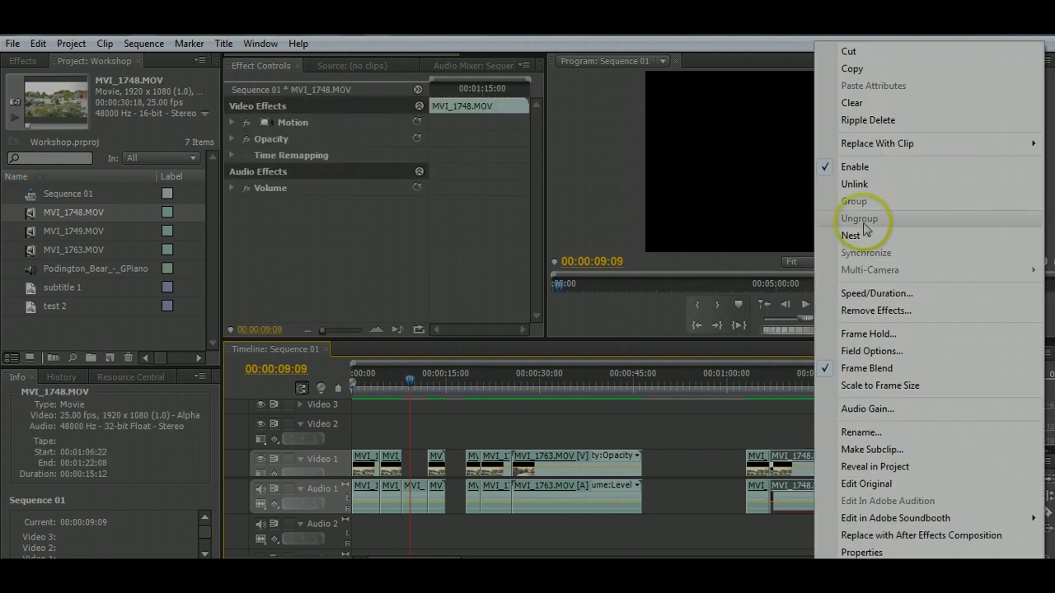
left_click(854, 184)
left_click(696, 469)
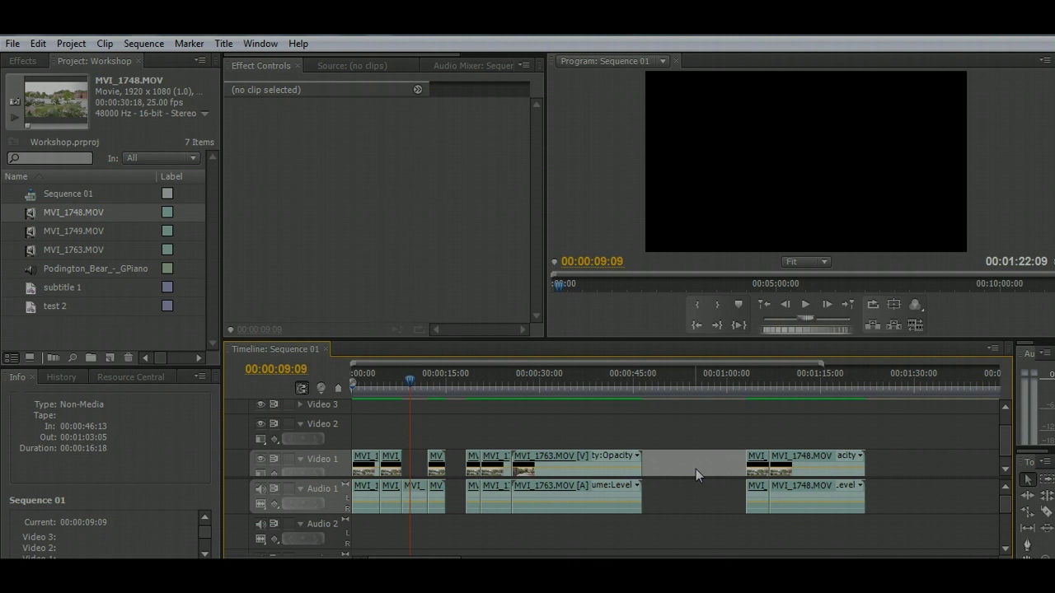
Look through the Video Transitions categories in the effects library, including the Dissolve group
left_click(196, 283)
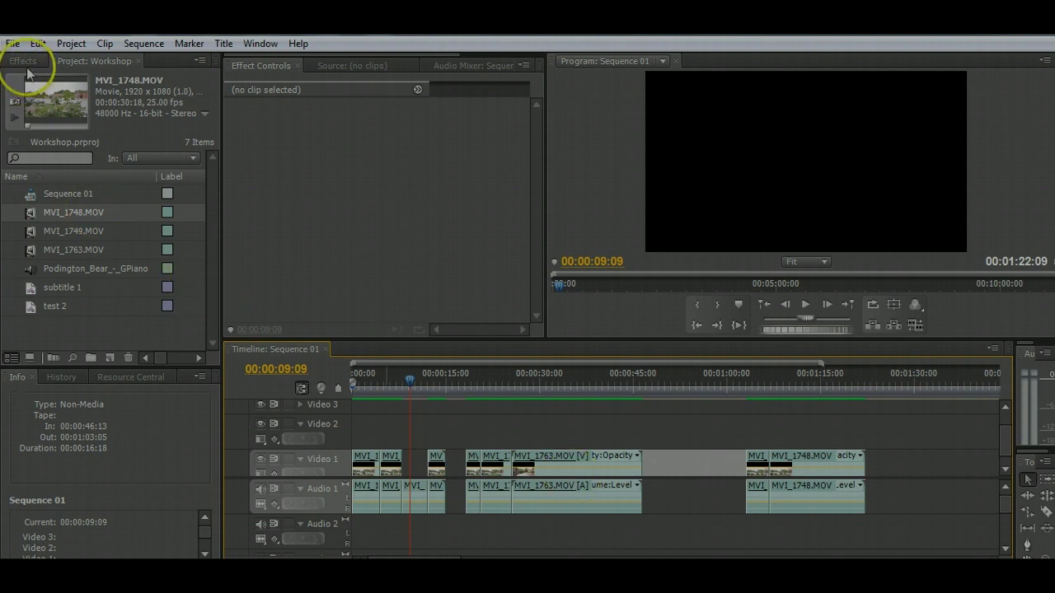
left_click(23, 60)
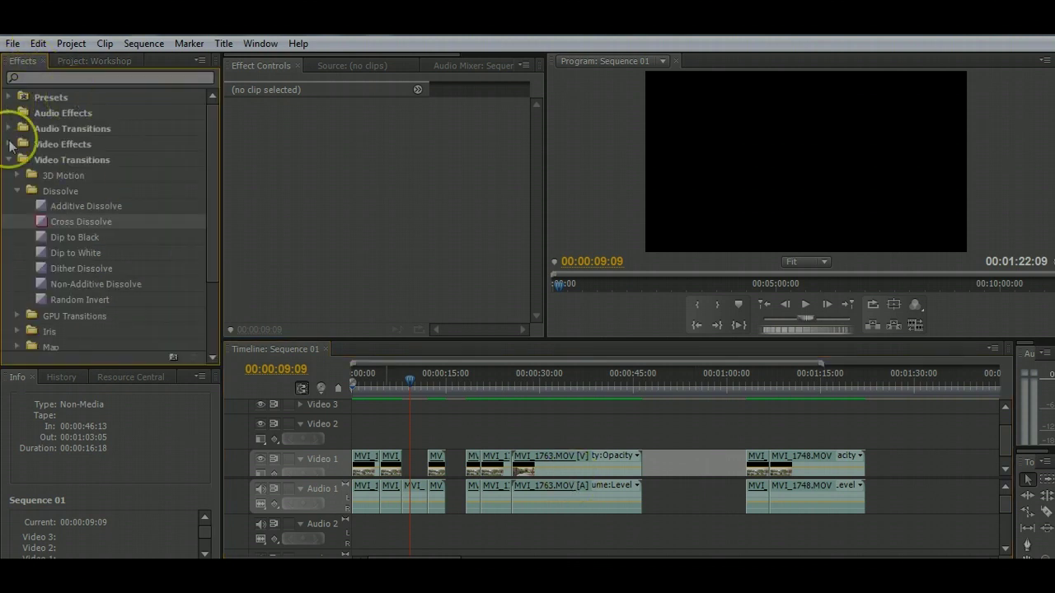
left_click(8, 160)
left_click(8, 160)
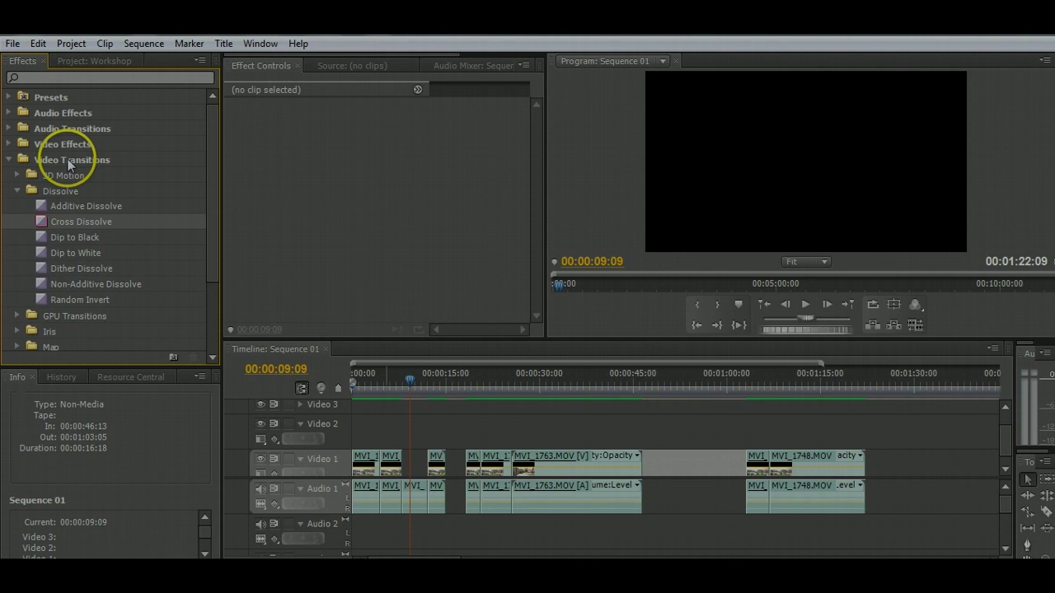
left_click(17, 192)
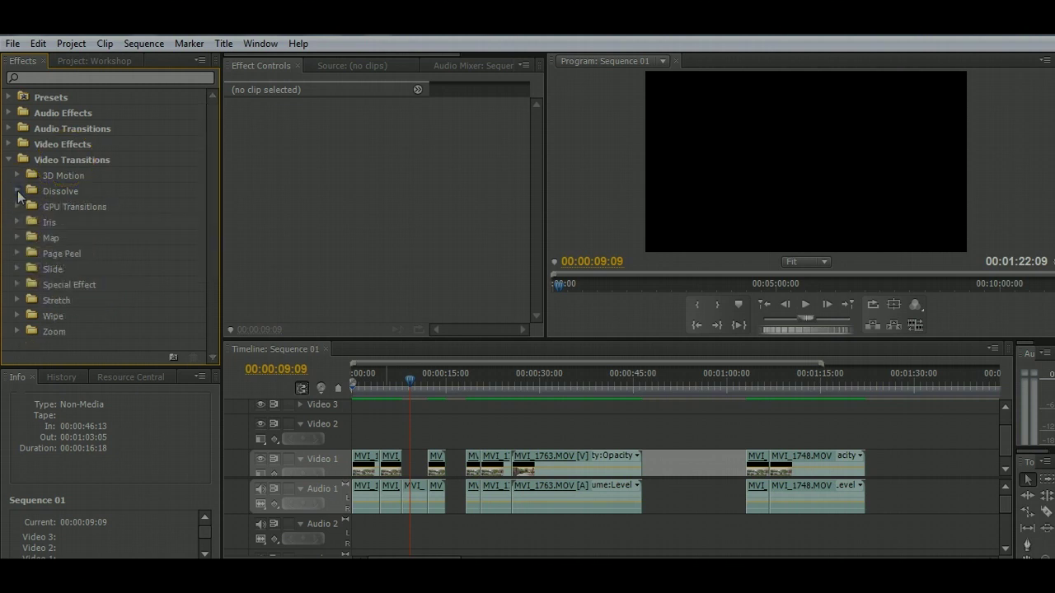
left_click(17, 191)
left_click(18, 191)
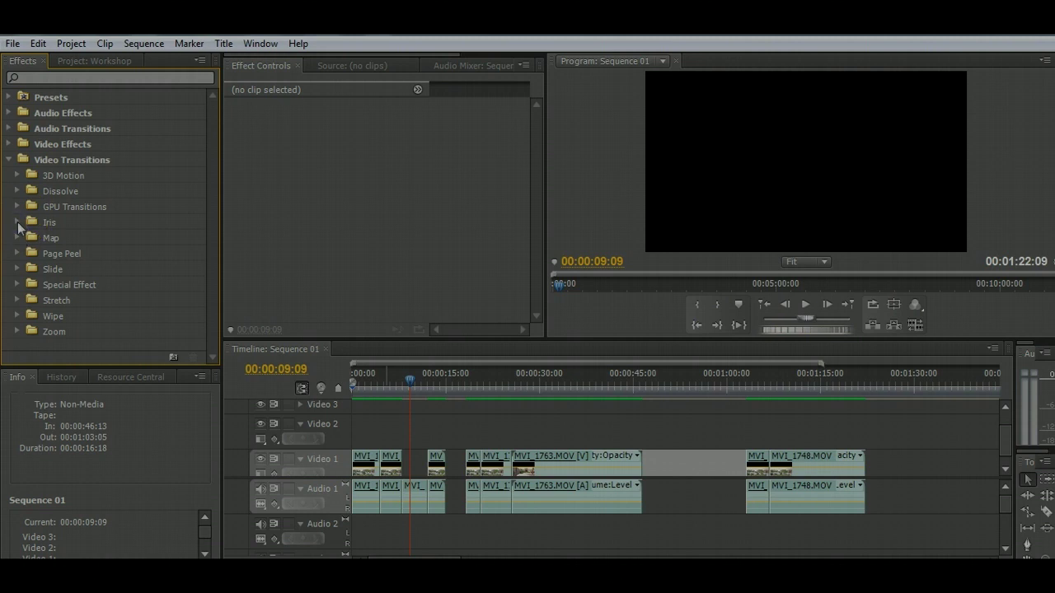
left_click(9, 159)
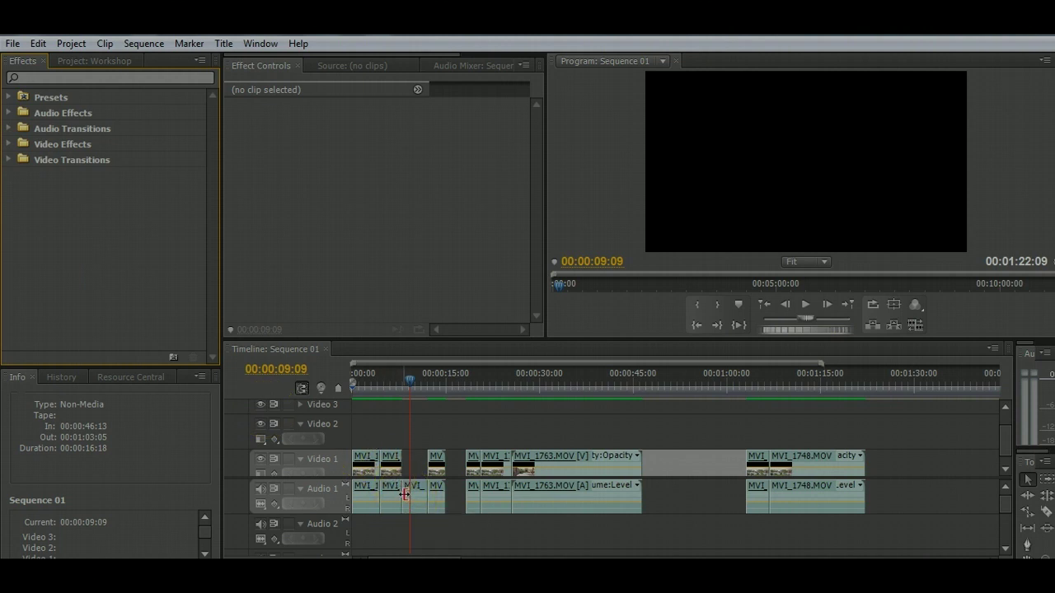
Apply the Exponential Fade audio crossfade to the Audio 1 cut at 00:00:08:00 between the MVI_1748 pieces
left_click(9, 129)
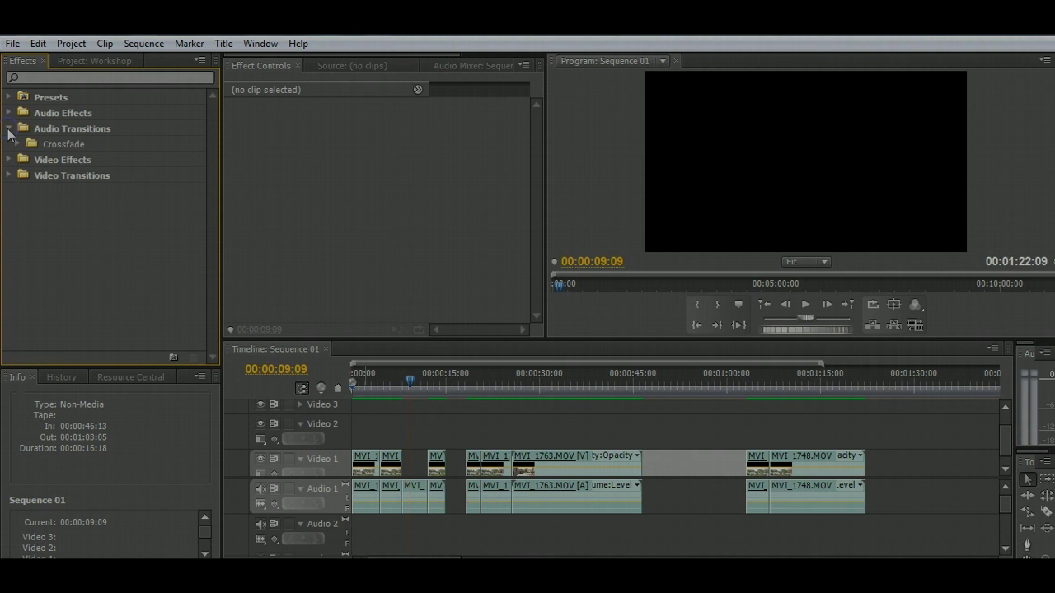
left_click(16, 144)
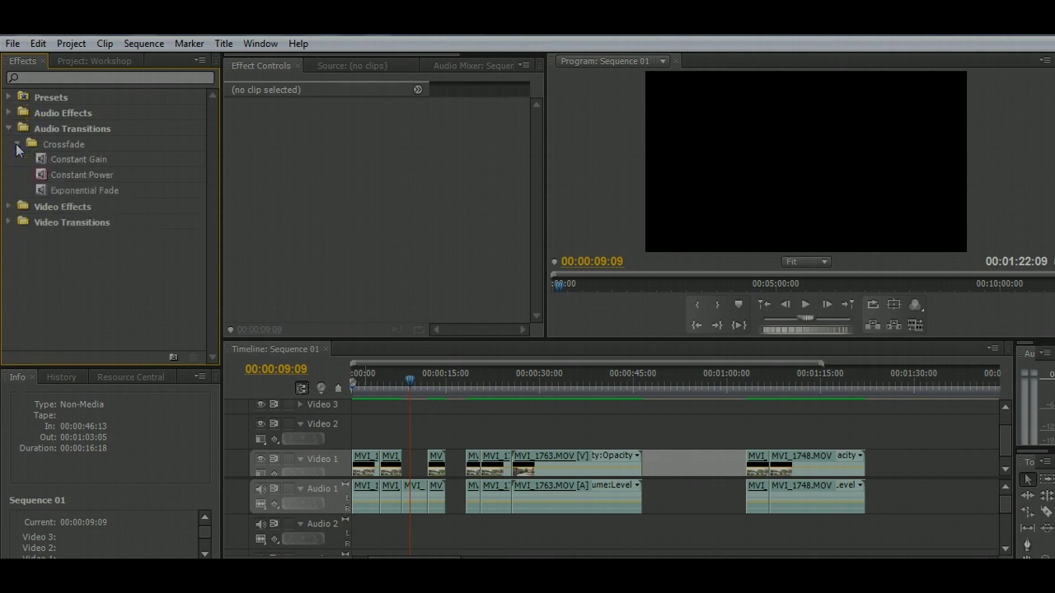
left_click(32, 144)
left_click(74, 190)
left_click_drag(462, 342, 401, 493)
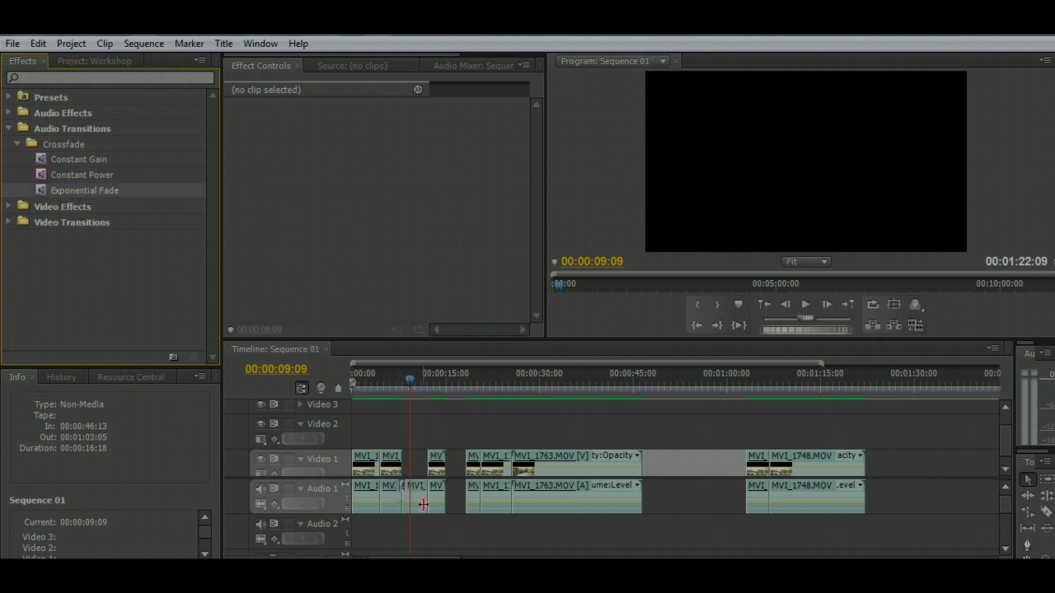
Lengthen the Exponential Fade on both sides so it runs from 00:00:06:21 to 00:00:09:12
key("equal")
key("equal")
key("equal")
key("equal")
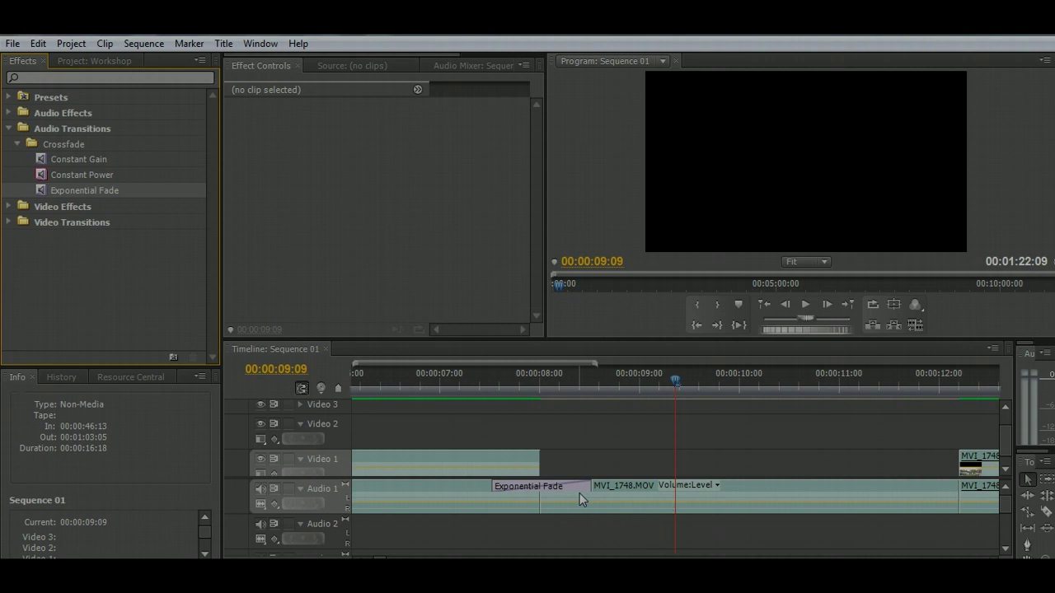
left_click_drag(580, 493, 495, 484)
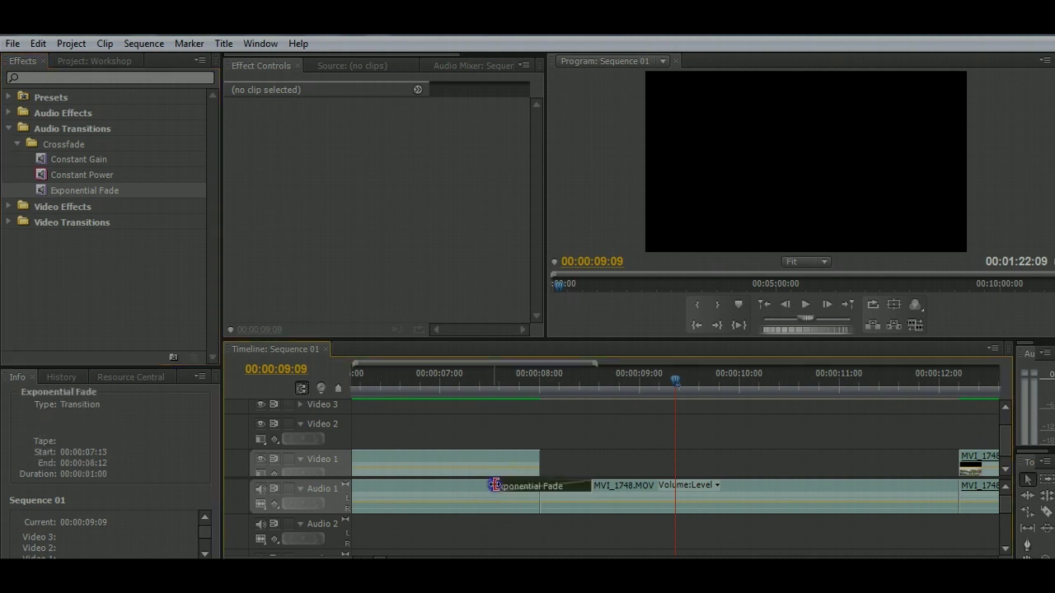
left_click_drag(495, 484, 424, 486)
left_click(576, 483)
left_click_drag(599, 488, 689, 486)
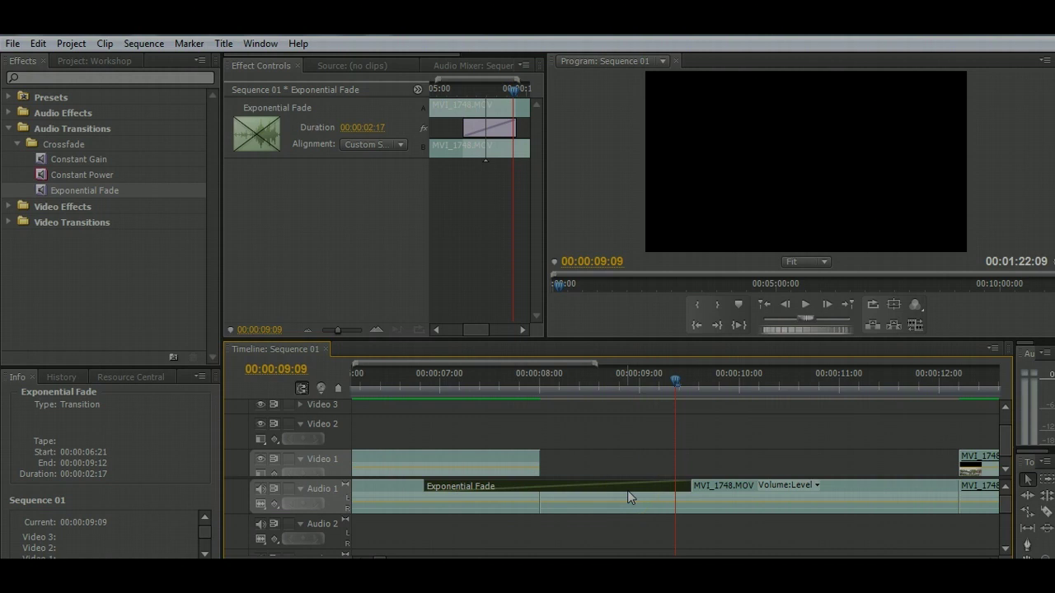
Save the project through Save As under the name Workshop, replacing the existing file
mouse_move(627, 490)
left_click(13, 44)
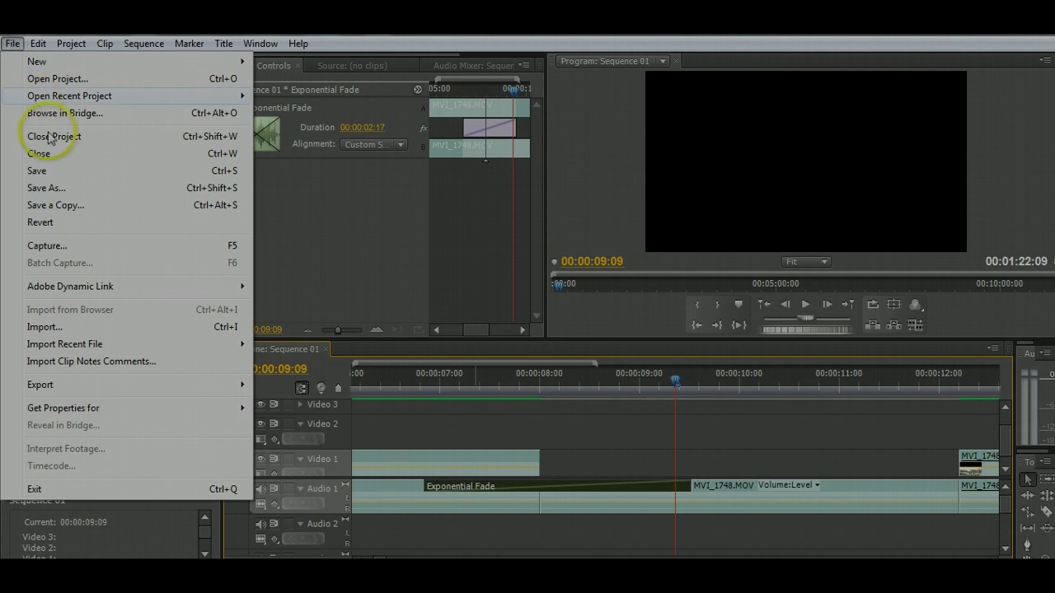
left_click(66, 190)
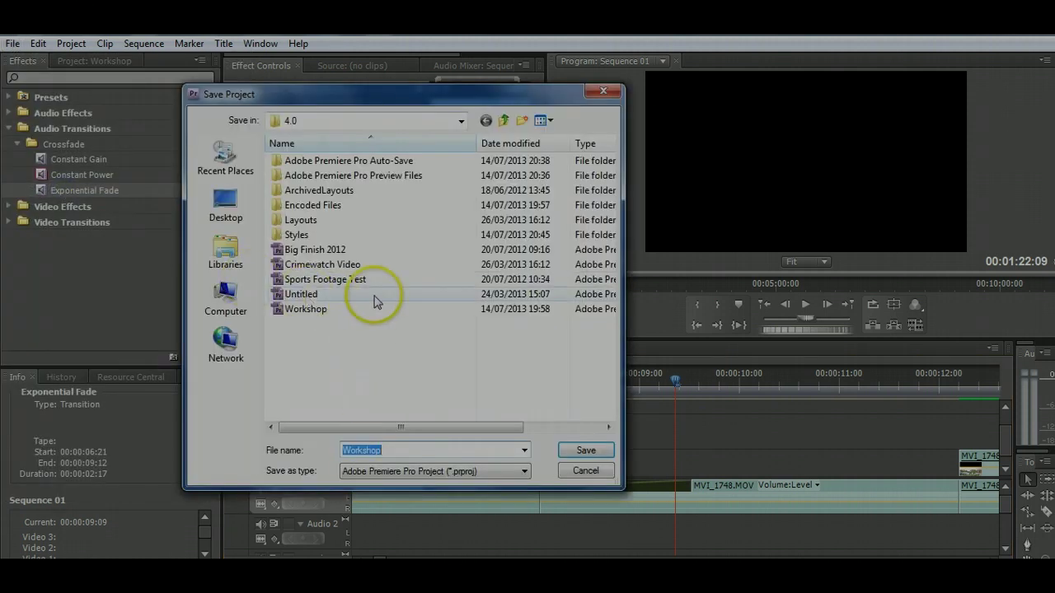
left_click(581, 449)
left_click(572, 316)
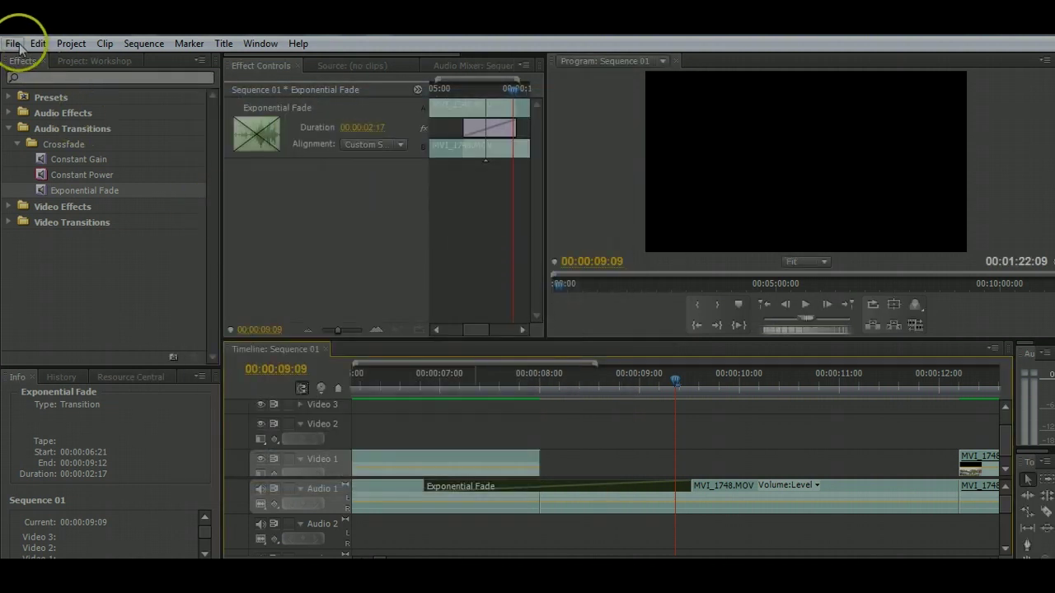
Save the Workshop project again with the regular Save command
left_click(12, 43)
left_click(36, 170)
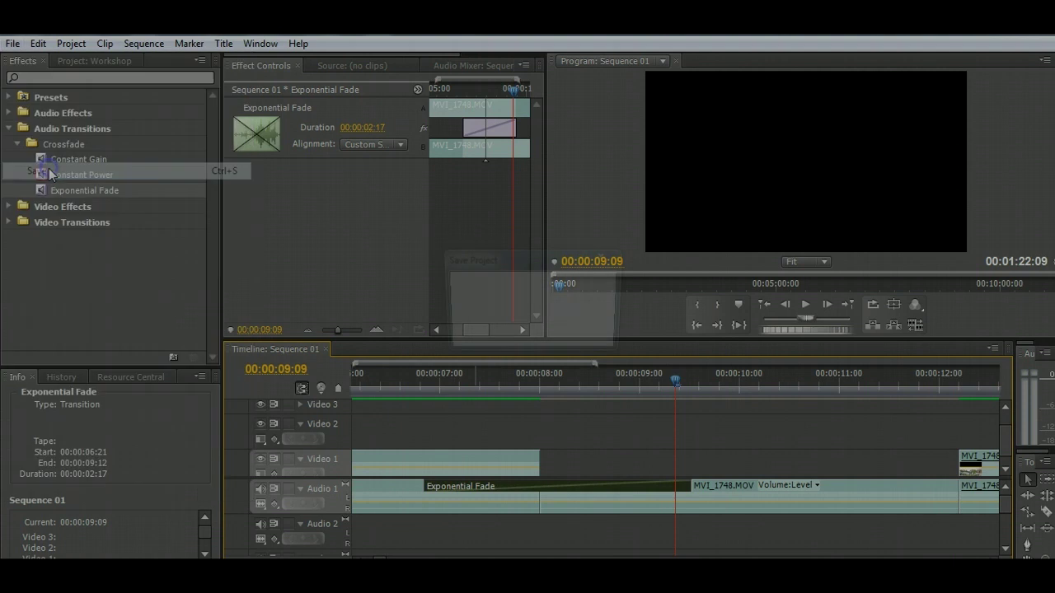
left_click(340, 353)
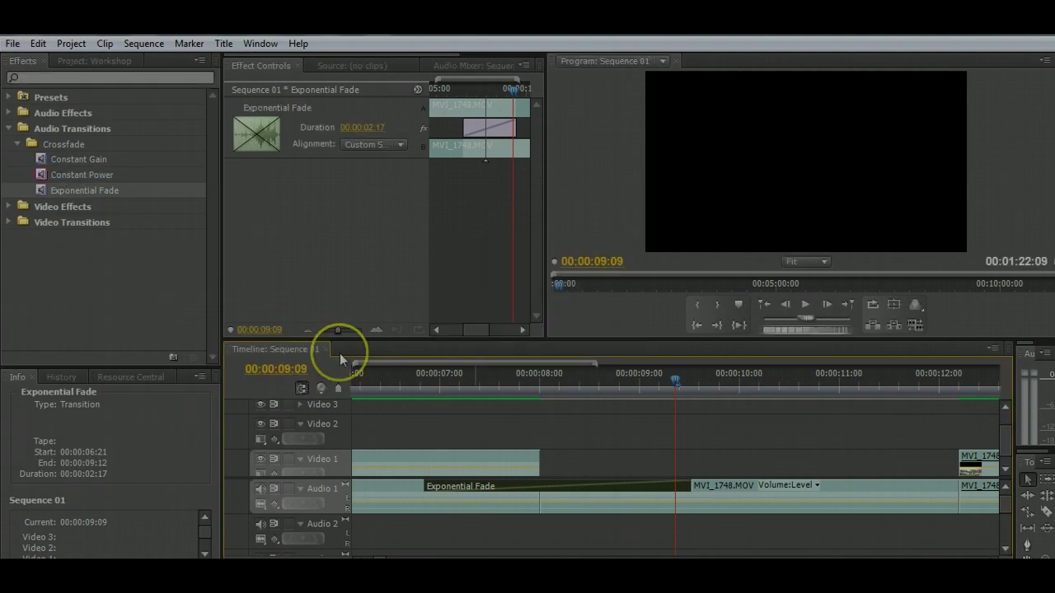
key("ctrl+s")
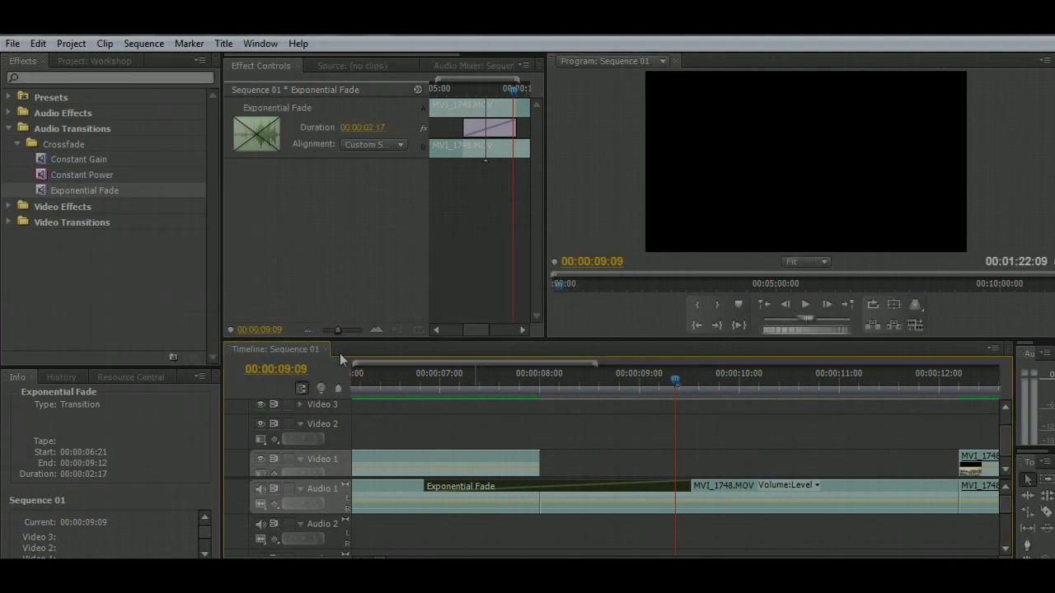